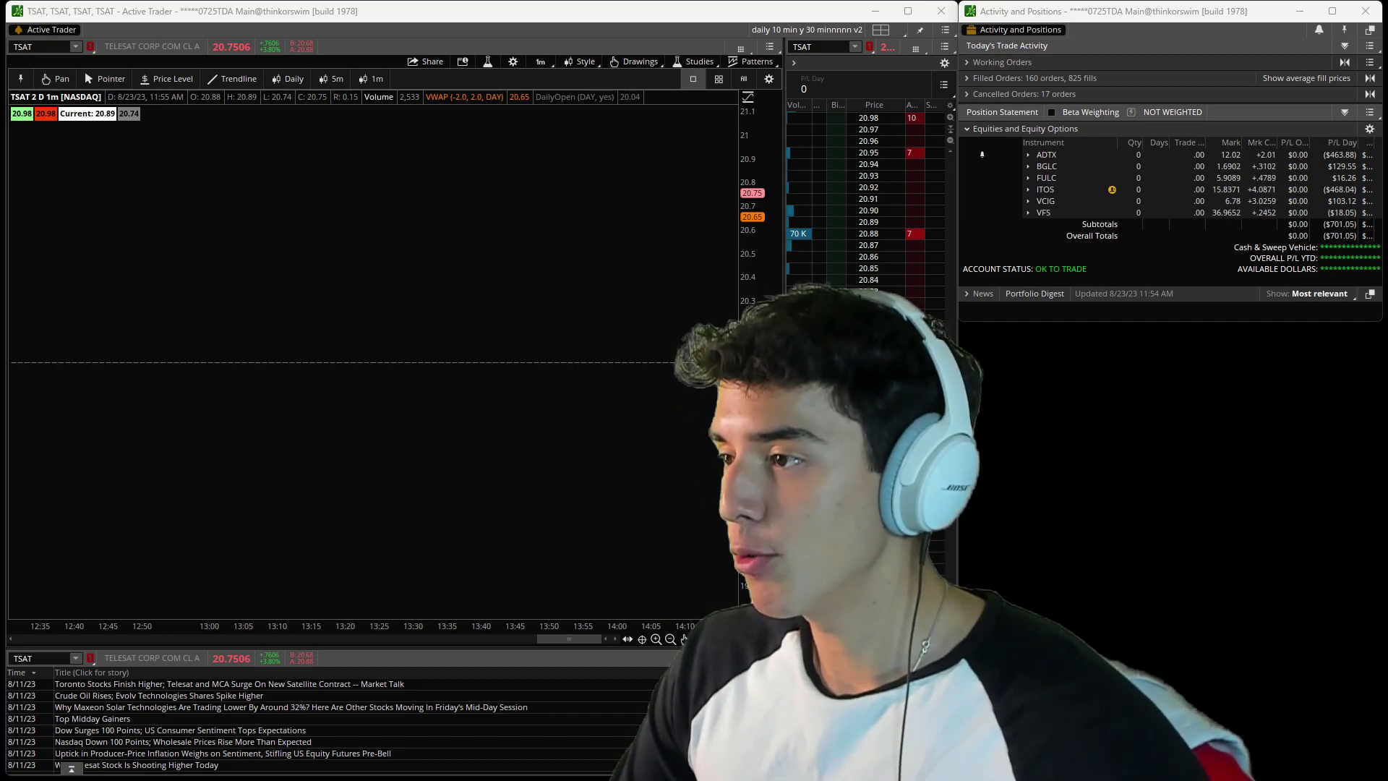
double_click(369, 288)
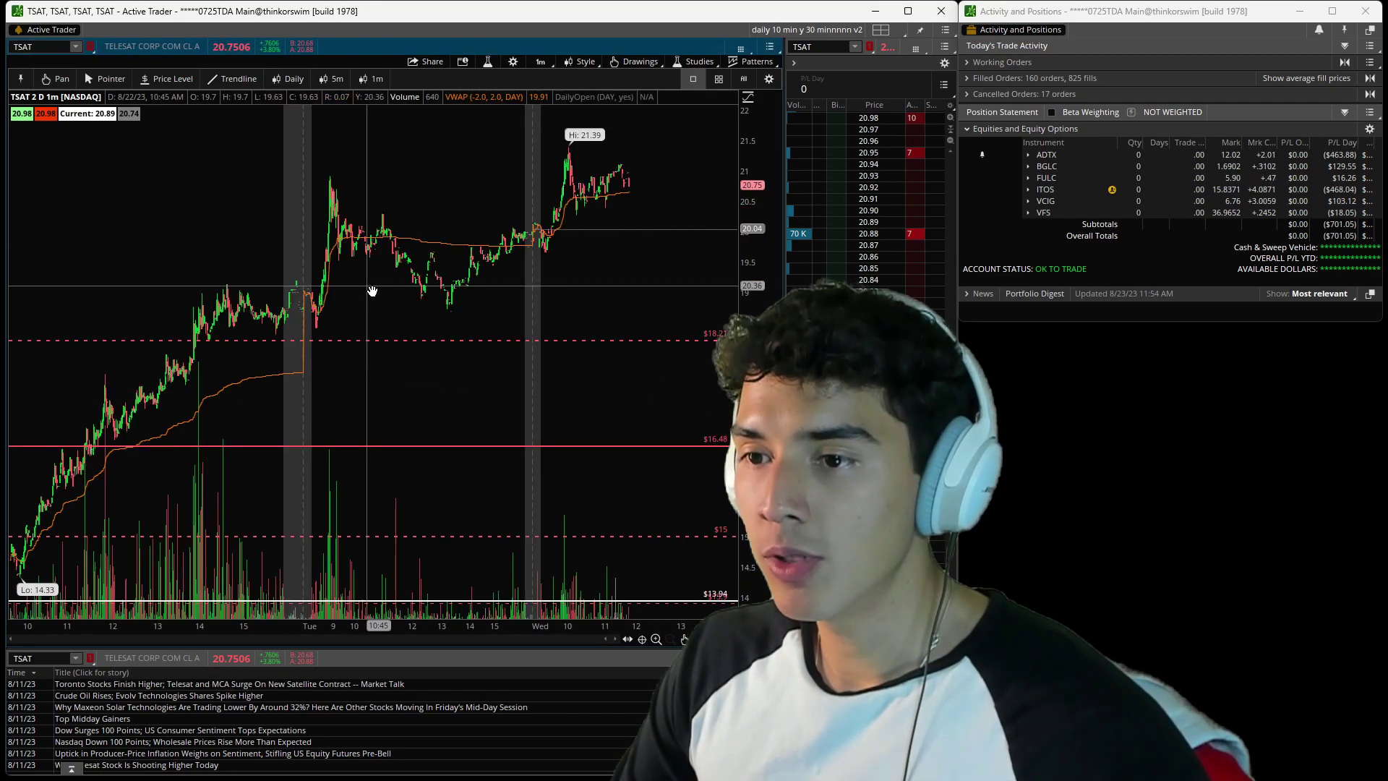
left_click_drag(483, 275, 646, 263)
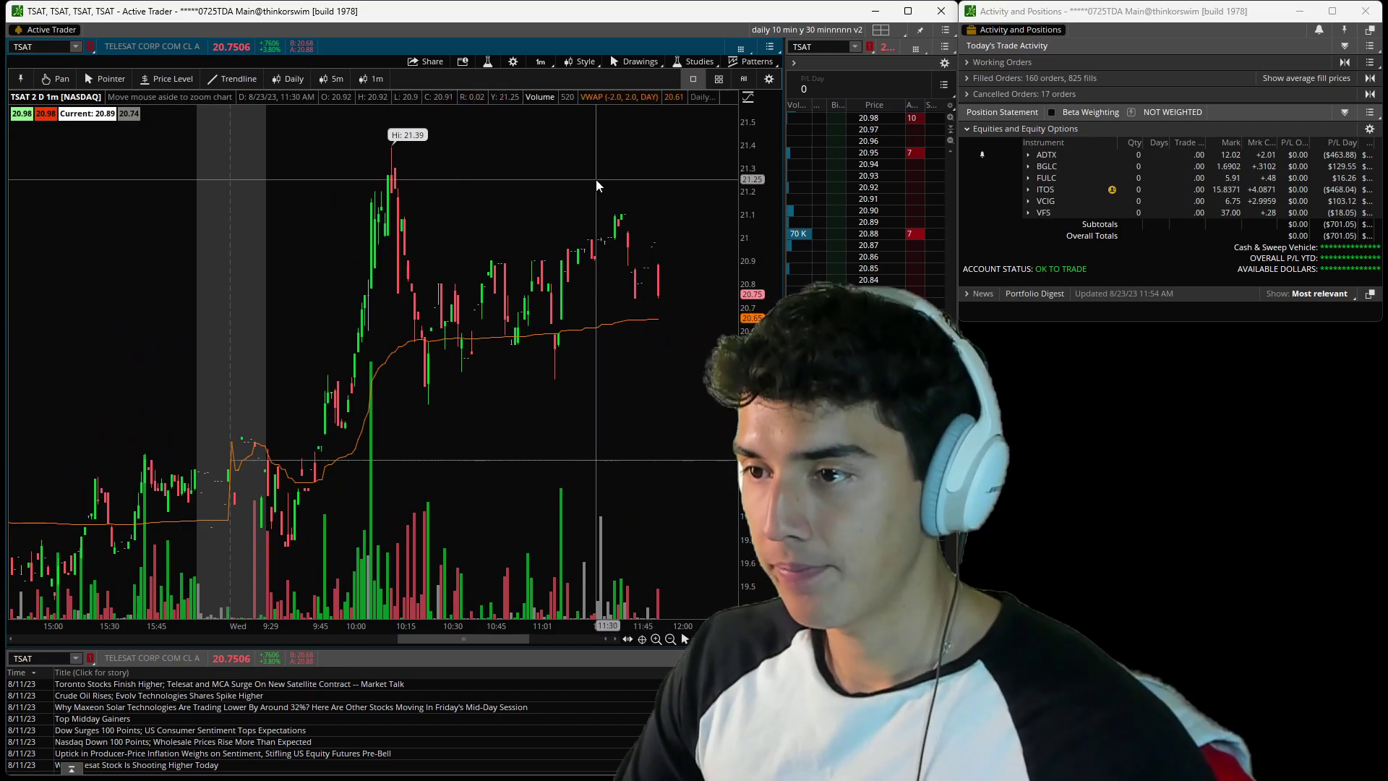
double_click(595, 180)
Load the VCIG symbol in the chart in place of TSAT.
left_click(60, 46)
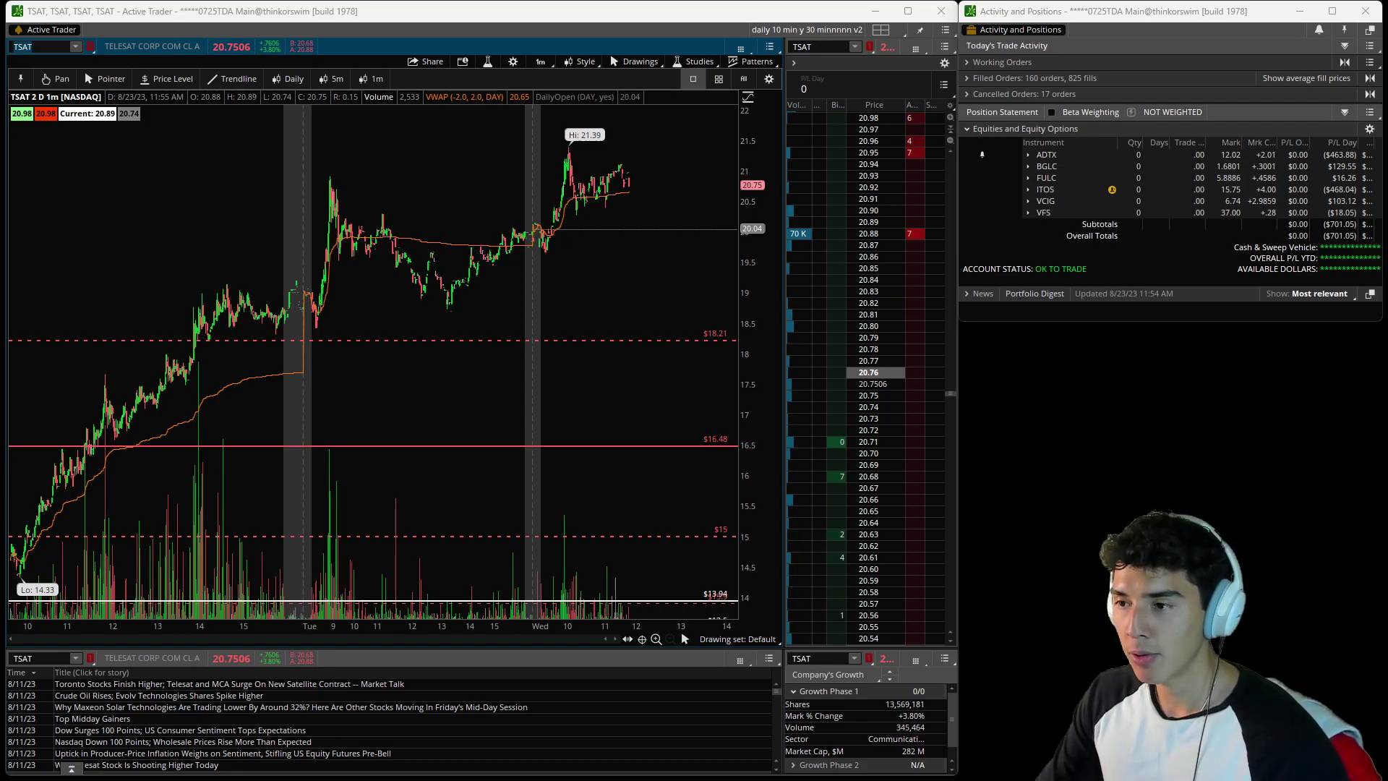
left_click(52, 50)
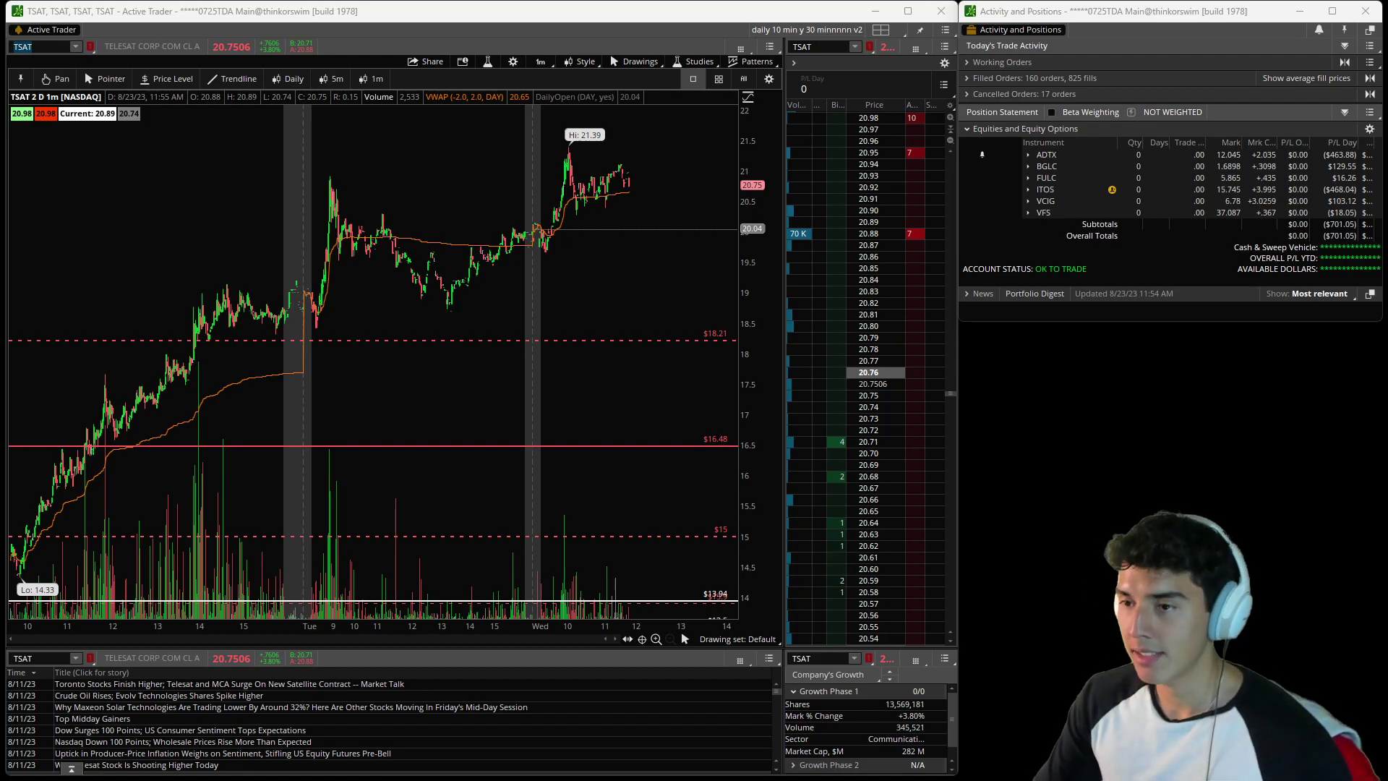
left_click(48, 43)
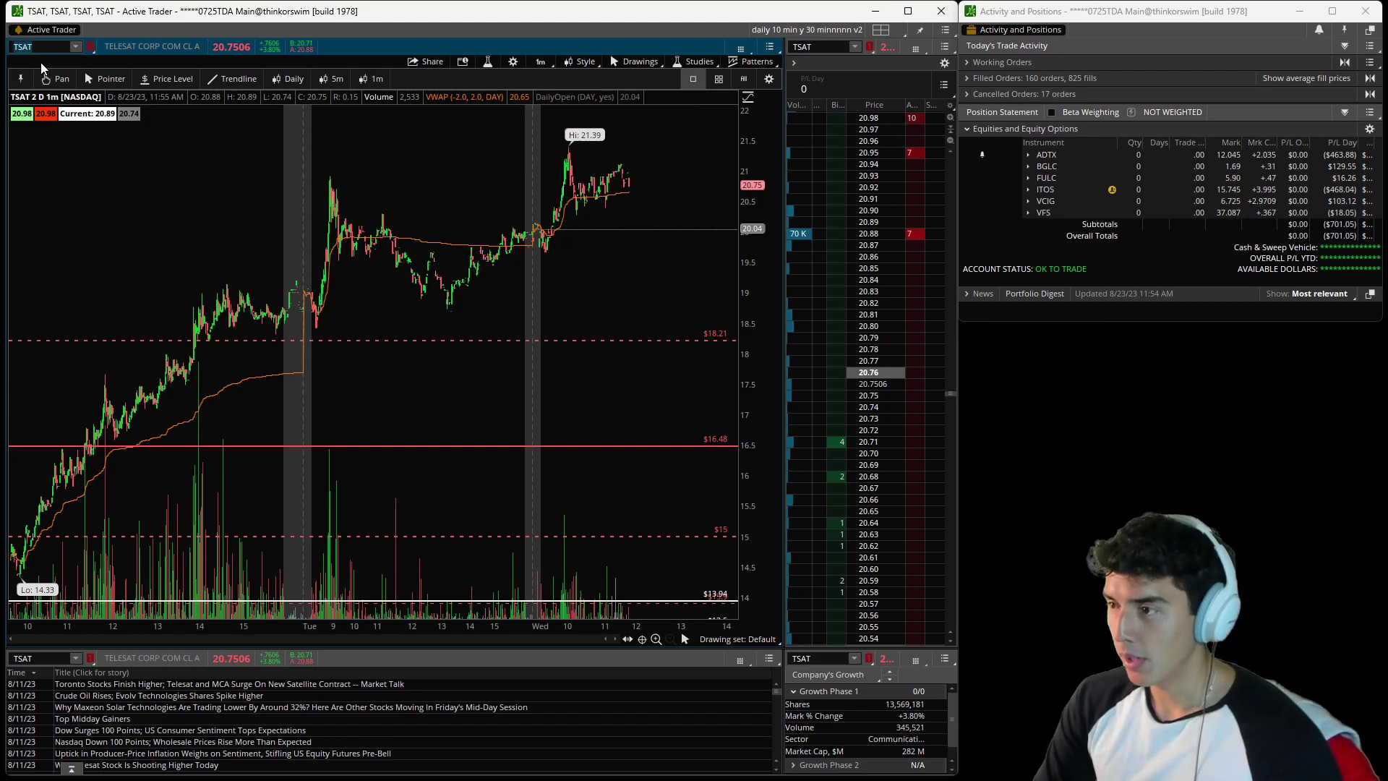
key("BackSpace")
key("BackSpace")
key("BackSpace")
key("BackSpace")
type("VCIG")
key("Return")
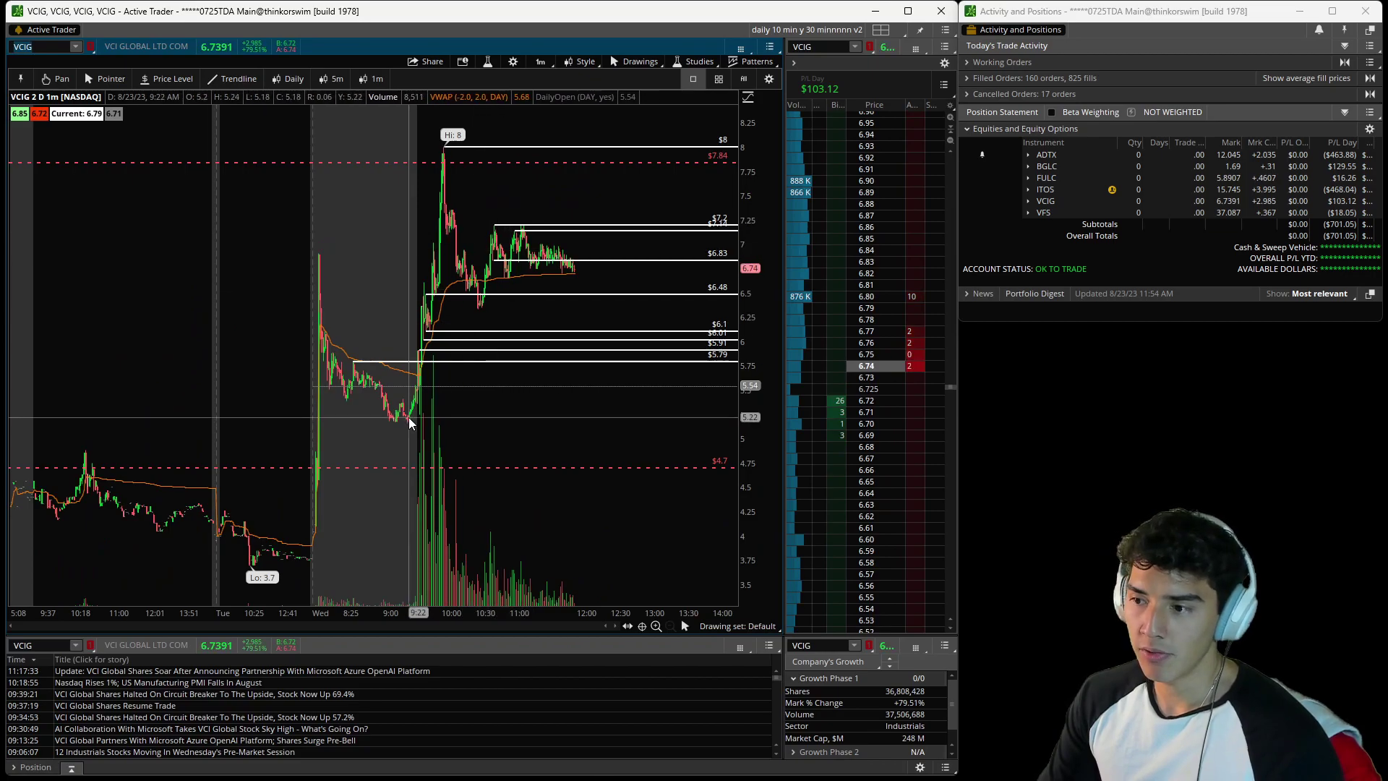
Examine VCIG's 1-minute price action from the pre-market and 9:30 open through the $8 high and the pullback.
mouse_move(513, 206)
left_mouse_down()
mouse_move(269, 262)
mouse_move(685, 250)
left_mouse_up()
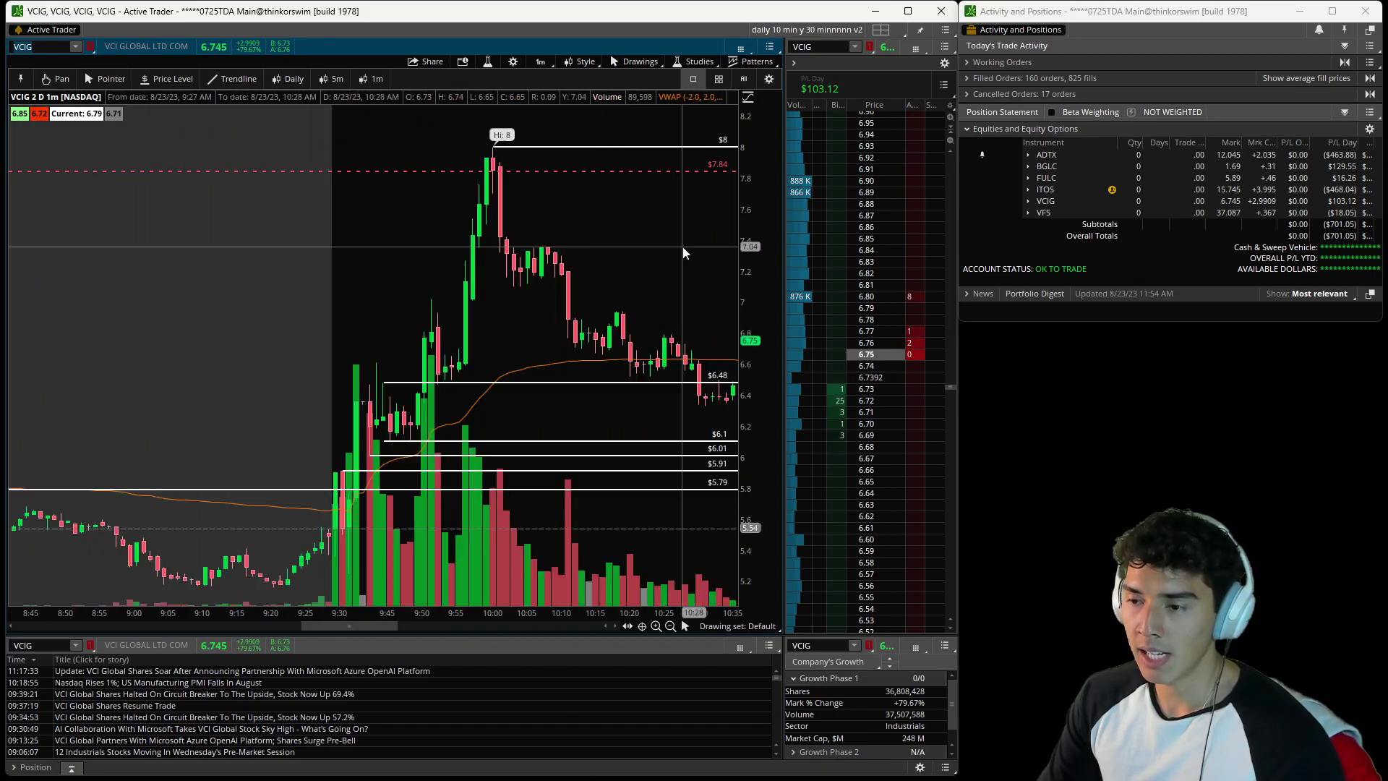
middle_click(582, 173)
left_click(596, 189)
left_click_drag(750, 193, 749, 297)
left_click_drag(633, 461, 609, 399)
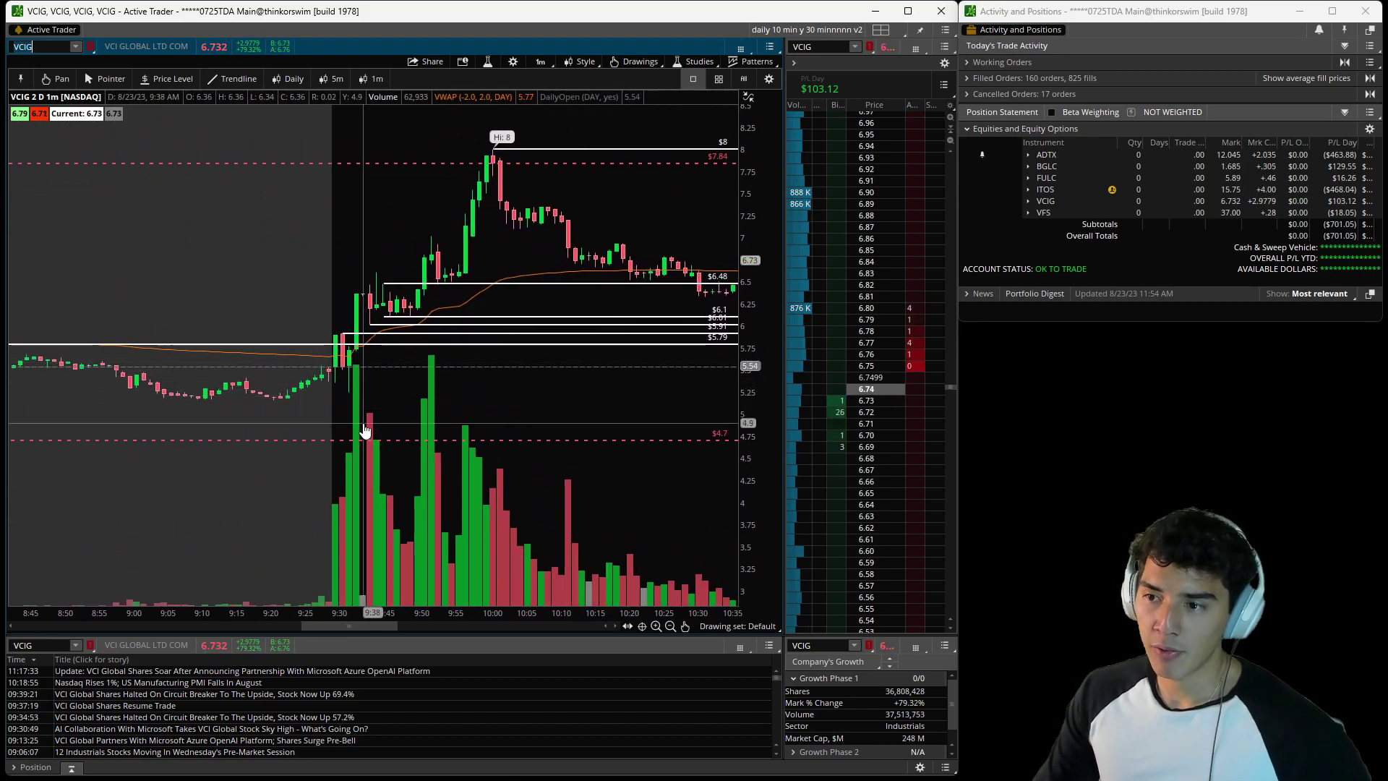
left_click_drag(415, 394, 417, 419)
left_click_drag(420, 331, 400, 325)
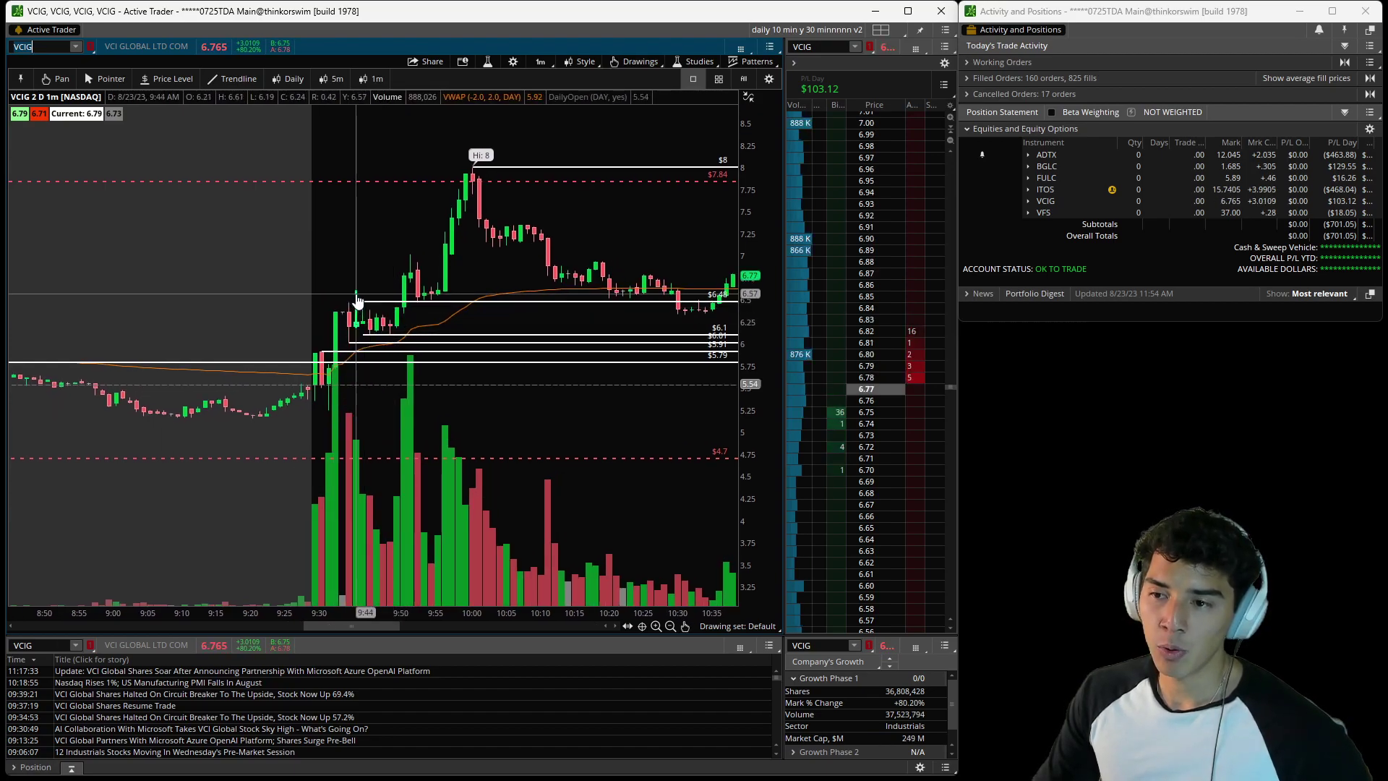
mouse_move(407, 264)
left_mouse_down()
mouse_move(387, 268)
mouse_move(410, 247)
mouse_move(388, 253)
left_mouse_up()
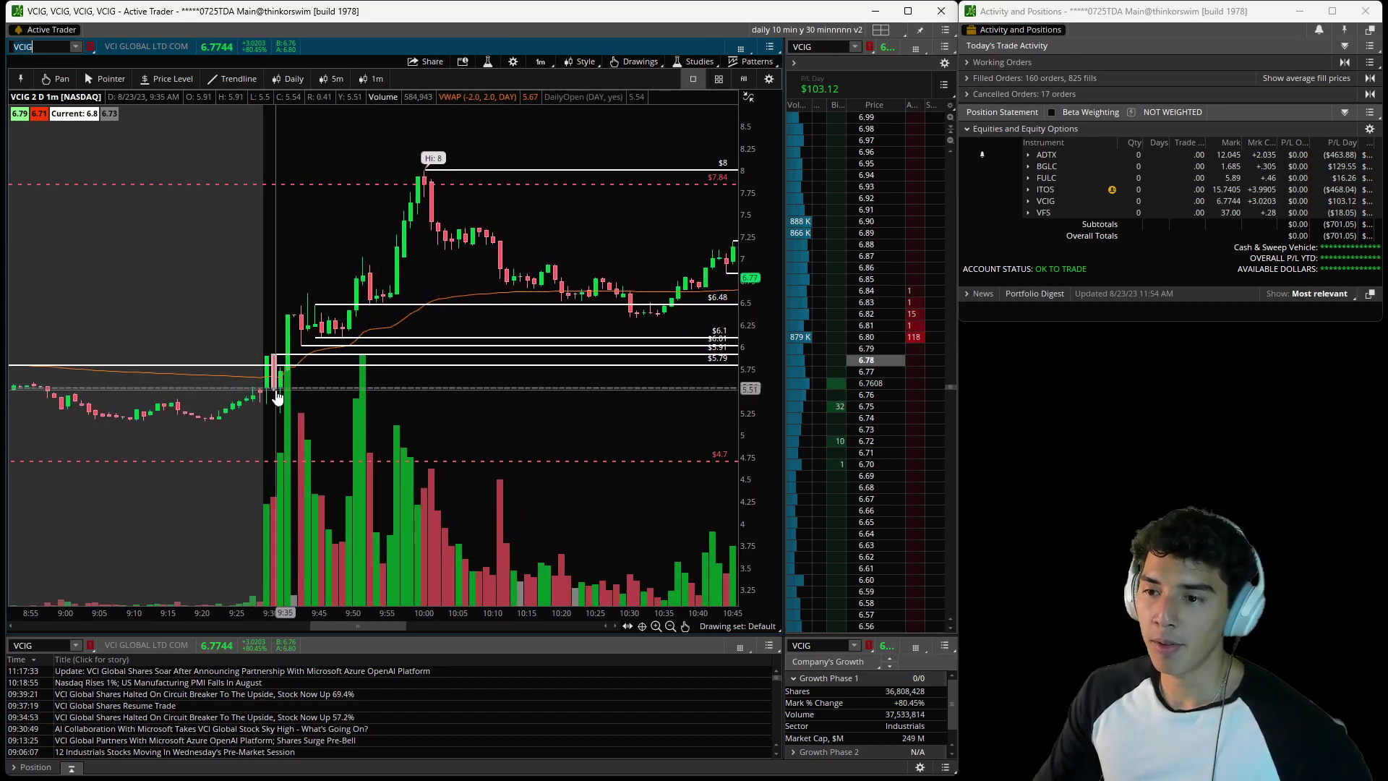
left_click_drag(380, 370, 344, 372)
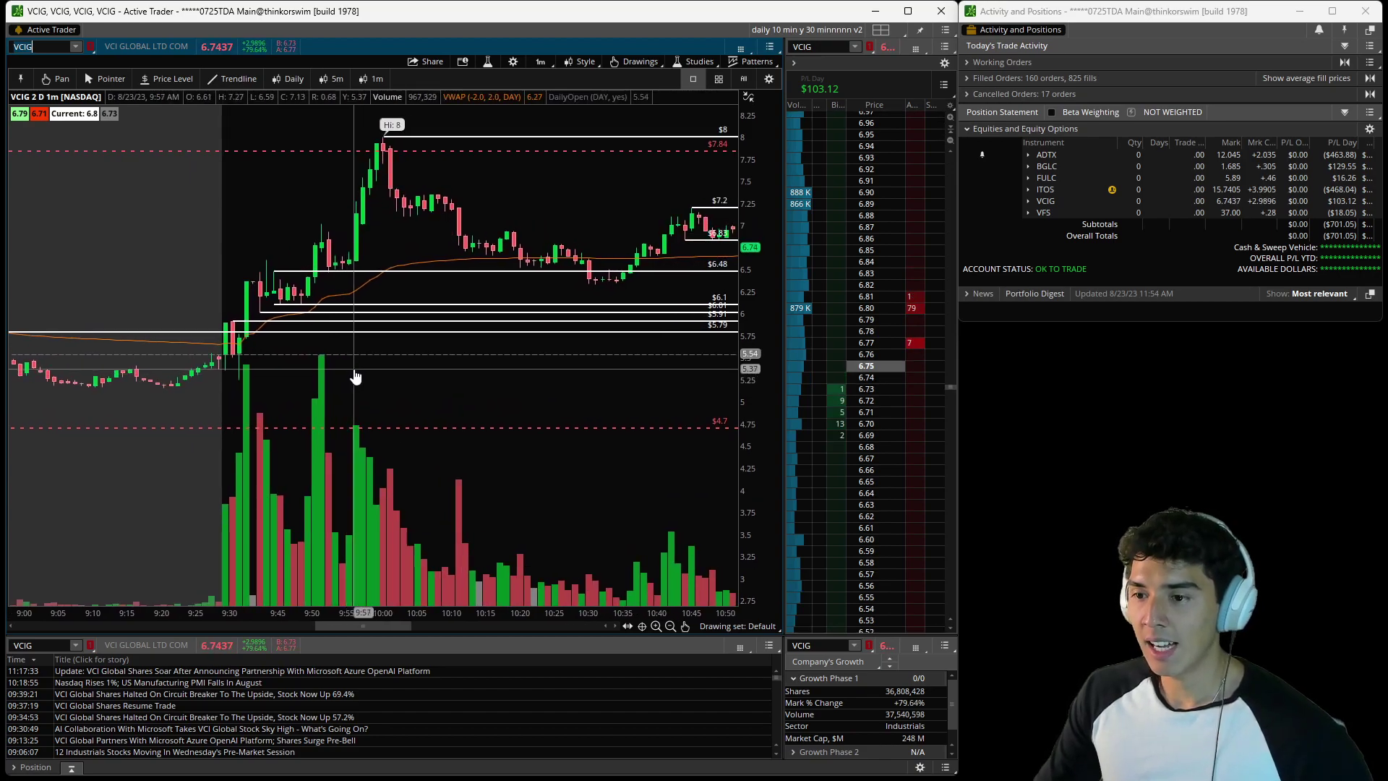
Mark the VCIG pullback after the $8 high with red right-pointing arrows on candles between about 10:00 and 10:11.
middle_click(358, 374)
left_click(372, 433)
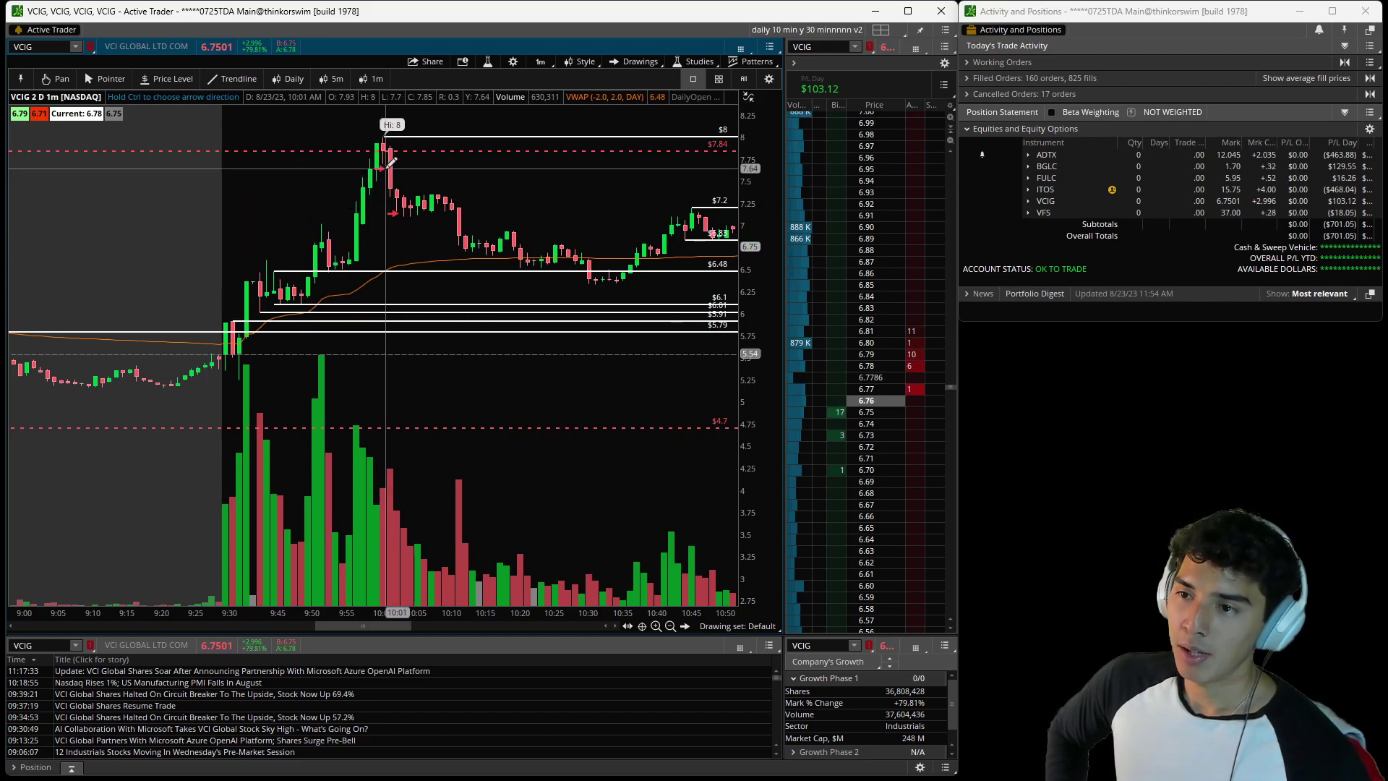
left_click(379, 168)
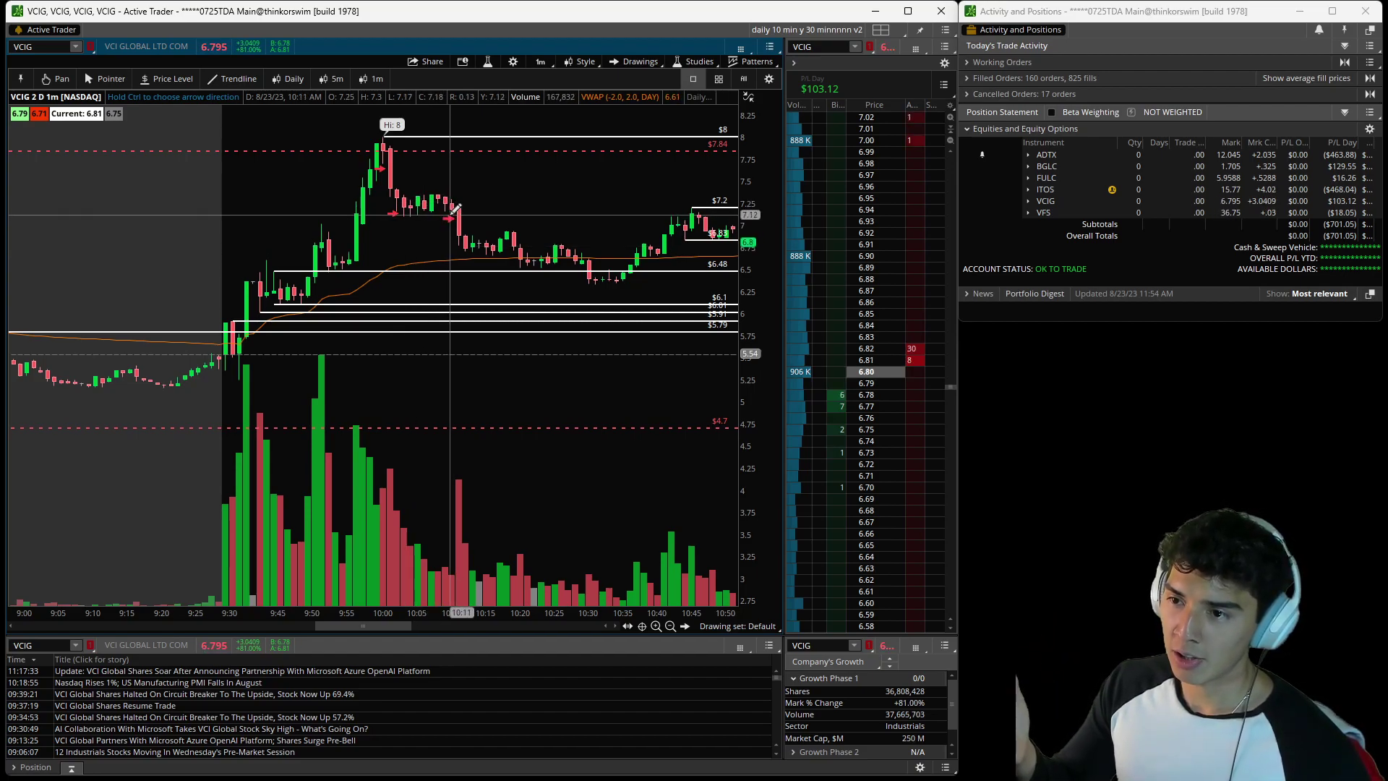
left_click(423, 215)
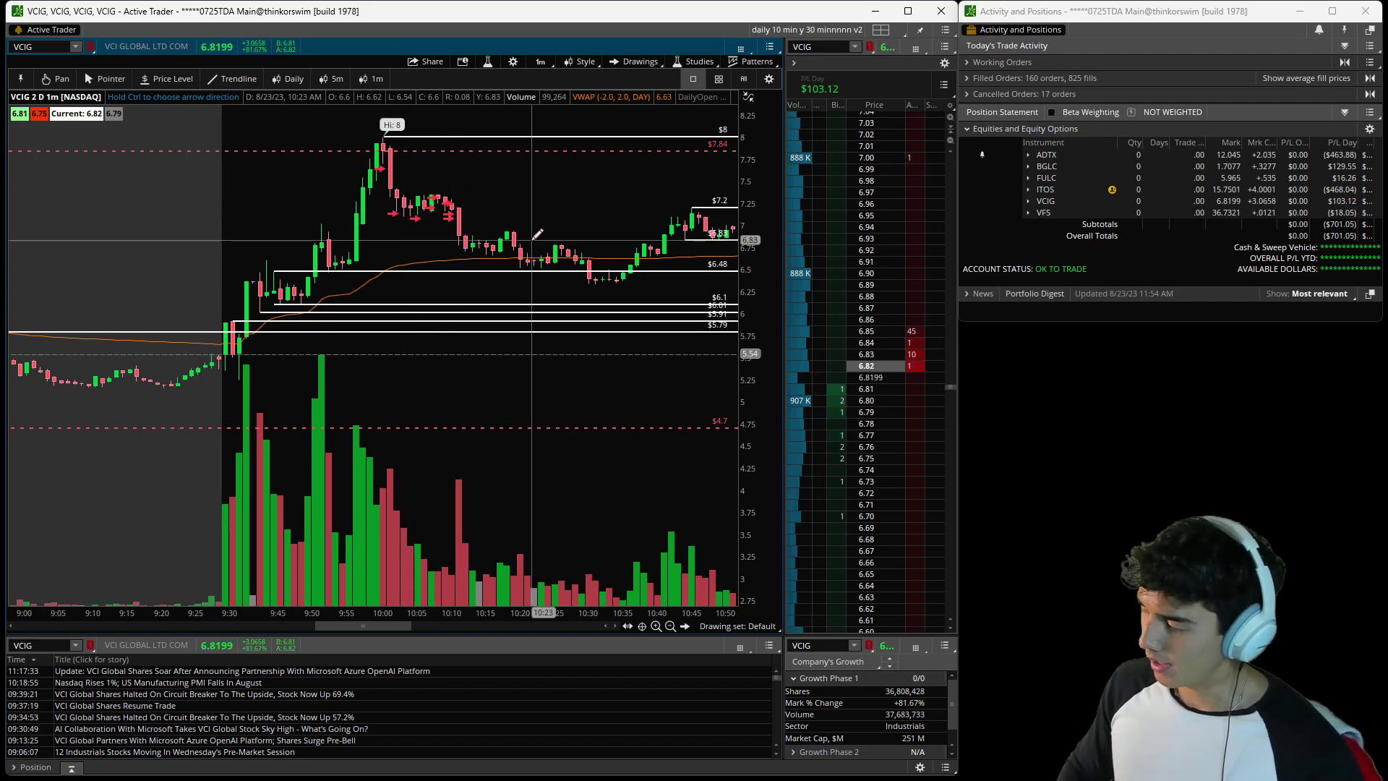
middle_click(532, 215)
left_click(539, 225)
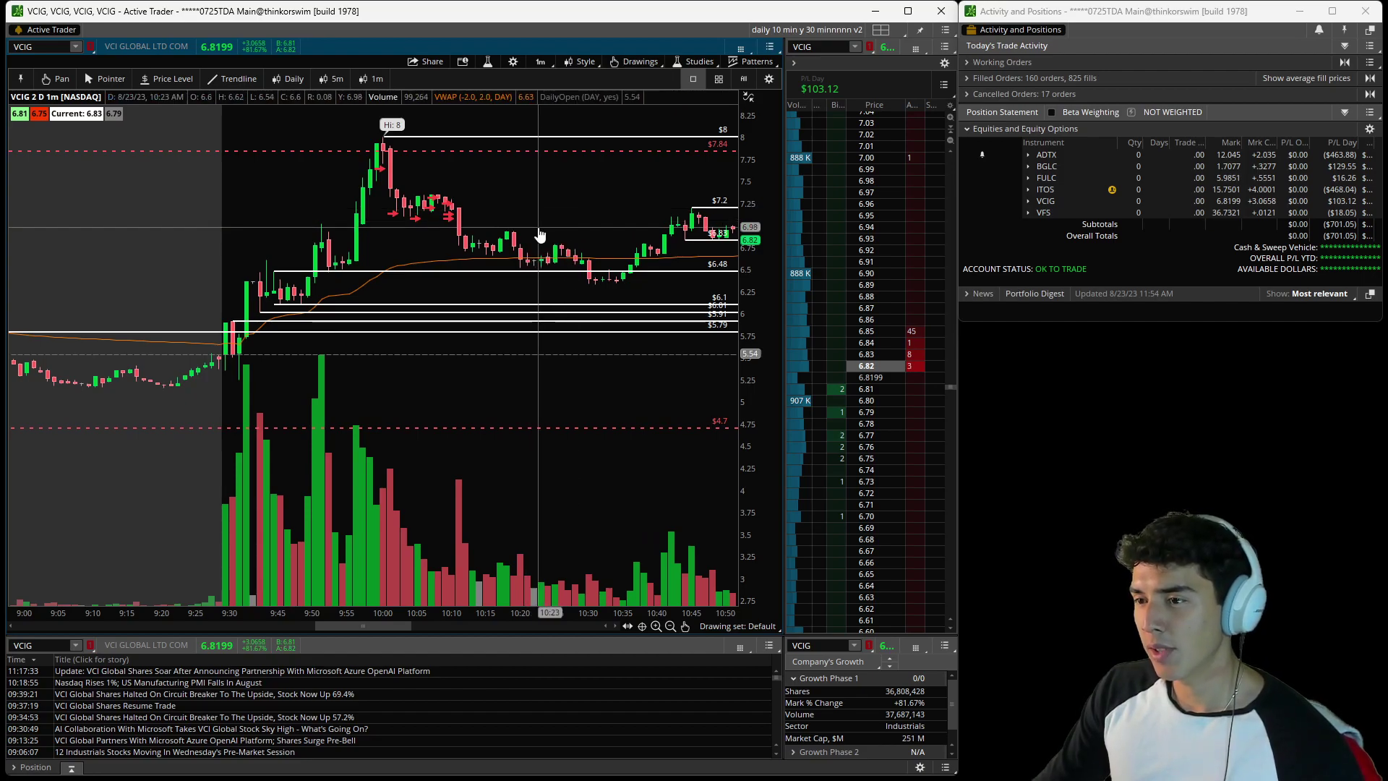
Examine VCIG's 1-minute price action after the marked pullback, including the 10:37 move above VWAP and the $6.83 to $7.2 range.
mouse_move(537, 230)
left_mouse_down()
mouse_move(431, 251)
mouse_move(462, 221)
mouse_move(412, 242)
left_mouse_up()
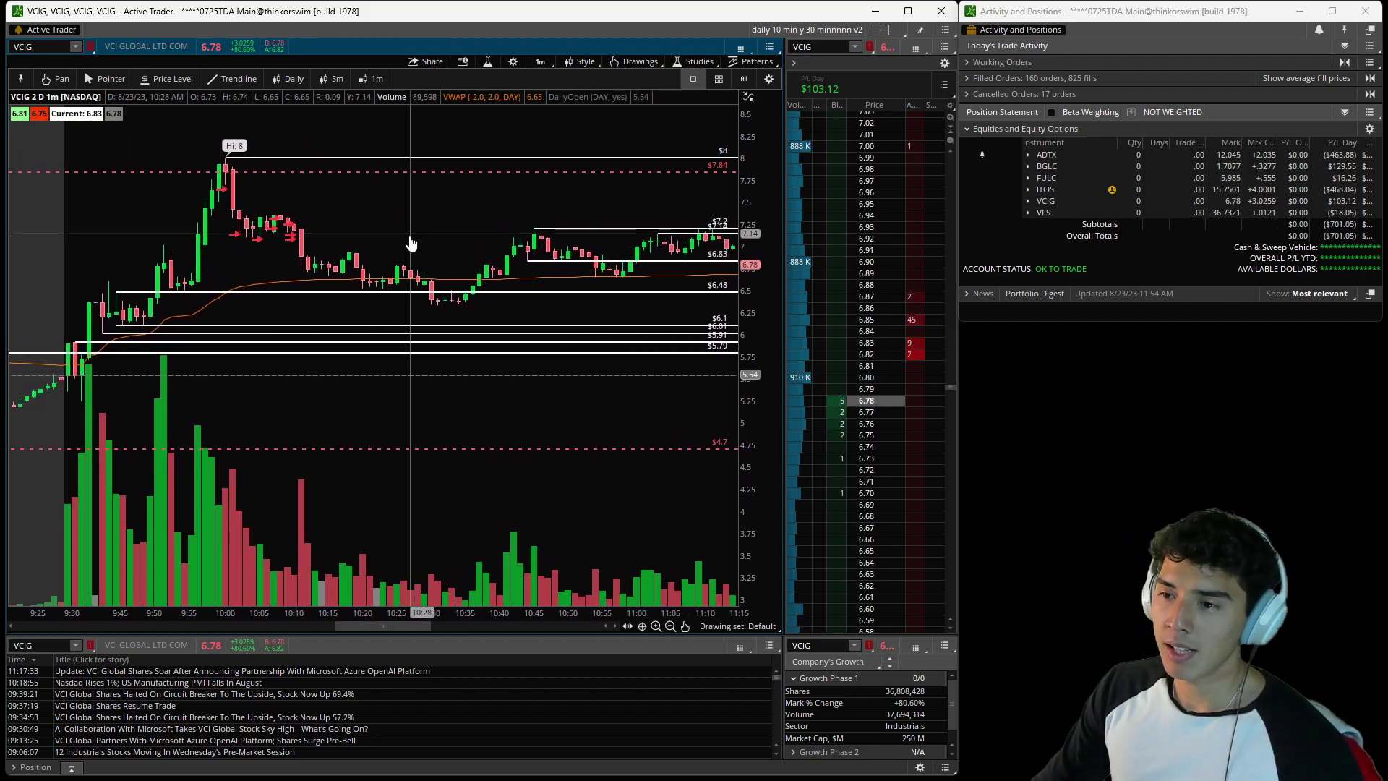
left_click_drag(525, 445, 496, 447)
left_click_drag(489, 535, 457, 530)
mouse_move(430, 613)
left_mouse_down()
mouse_move(493, 619)
mouse_move(418, 611)
mouse_move(457, 617)
left_mouse_up()
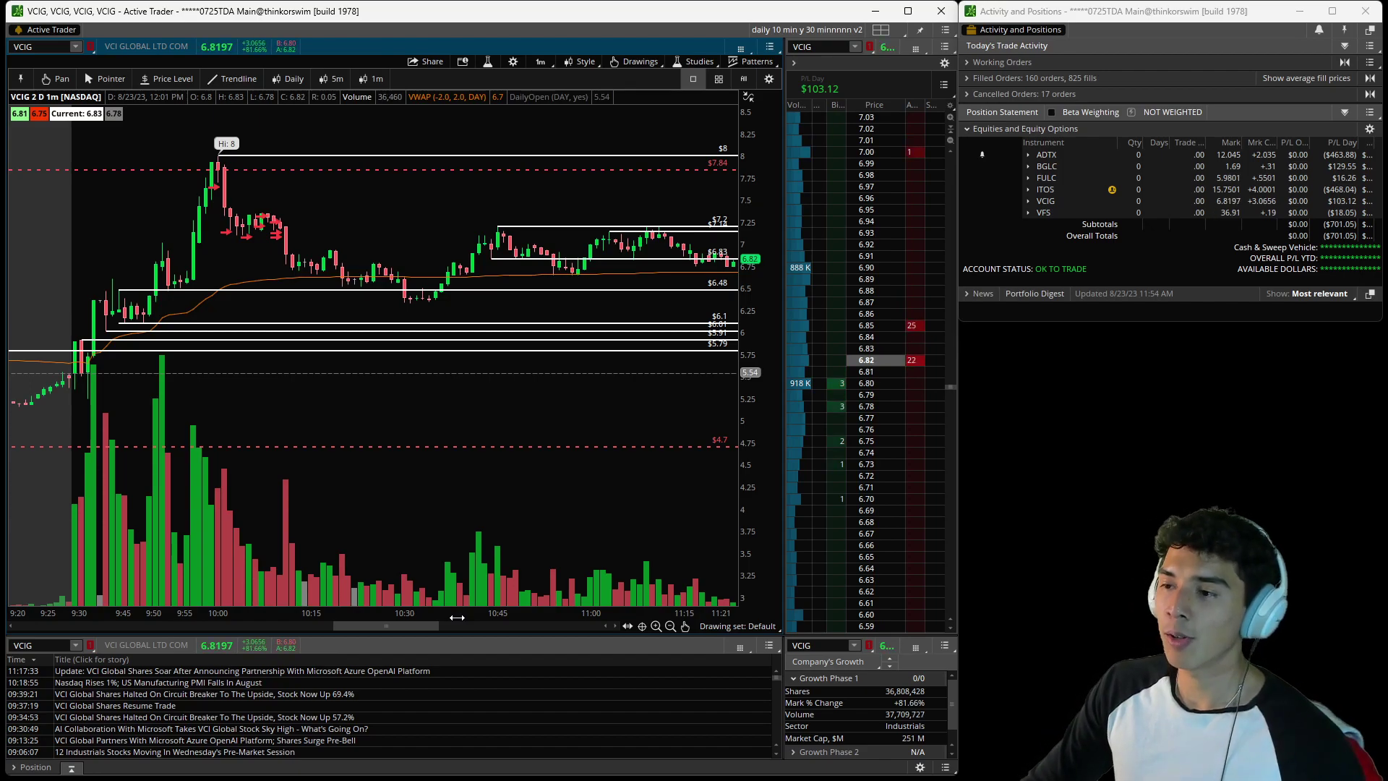
middle_click(569, 403)
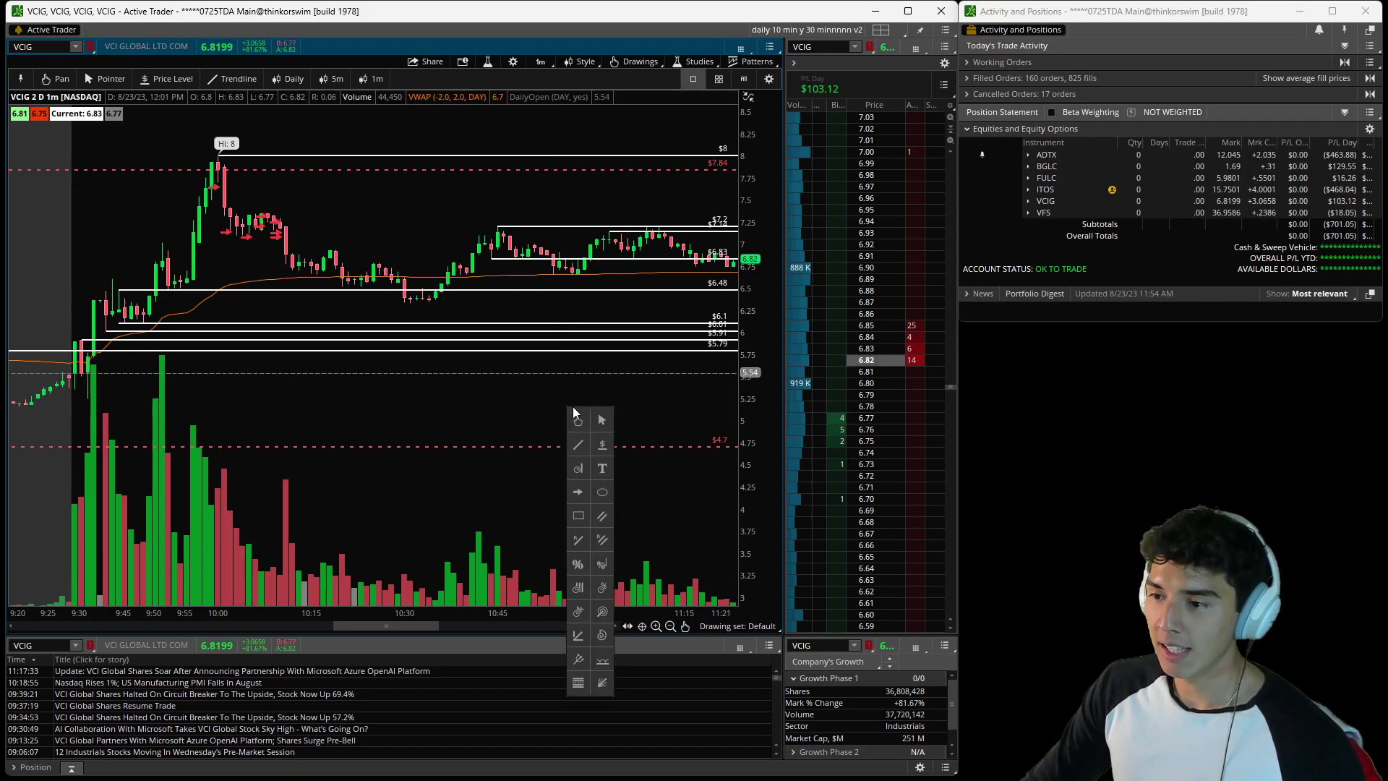
left_click(578, 415)
left_click_drag(576, 414, 552, 418)
middle_click(440, 398)
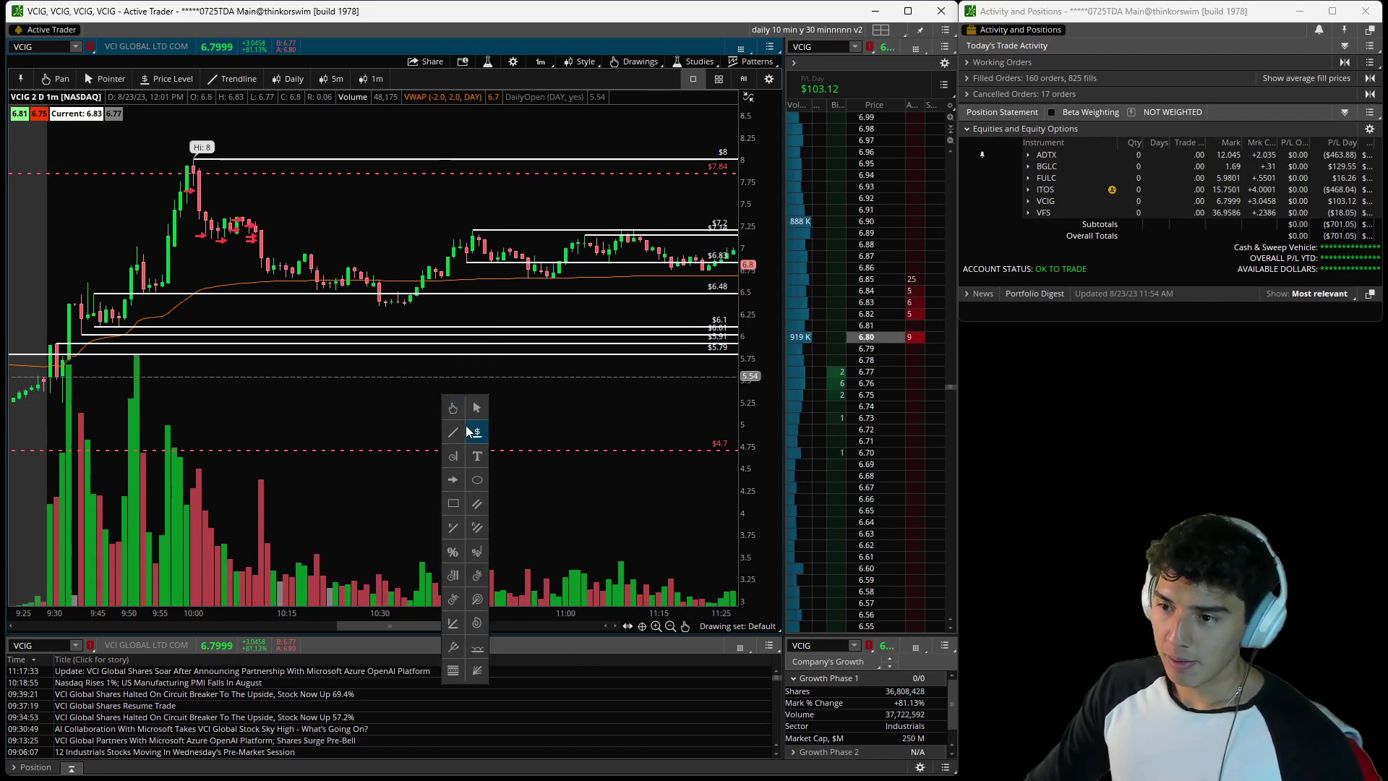
left_click(466, 425)
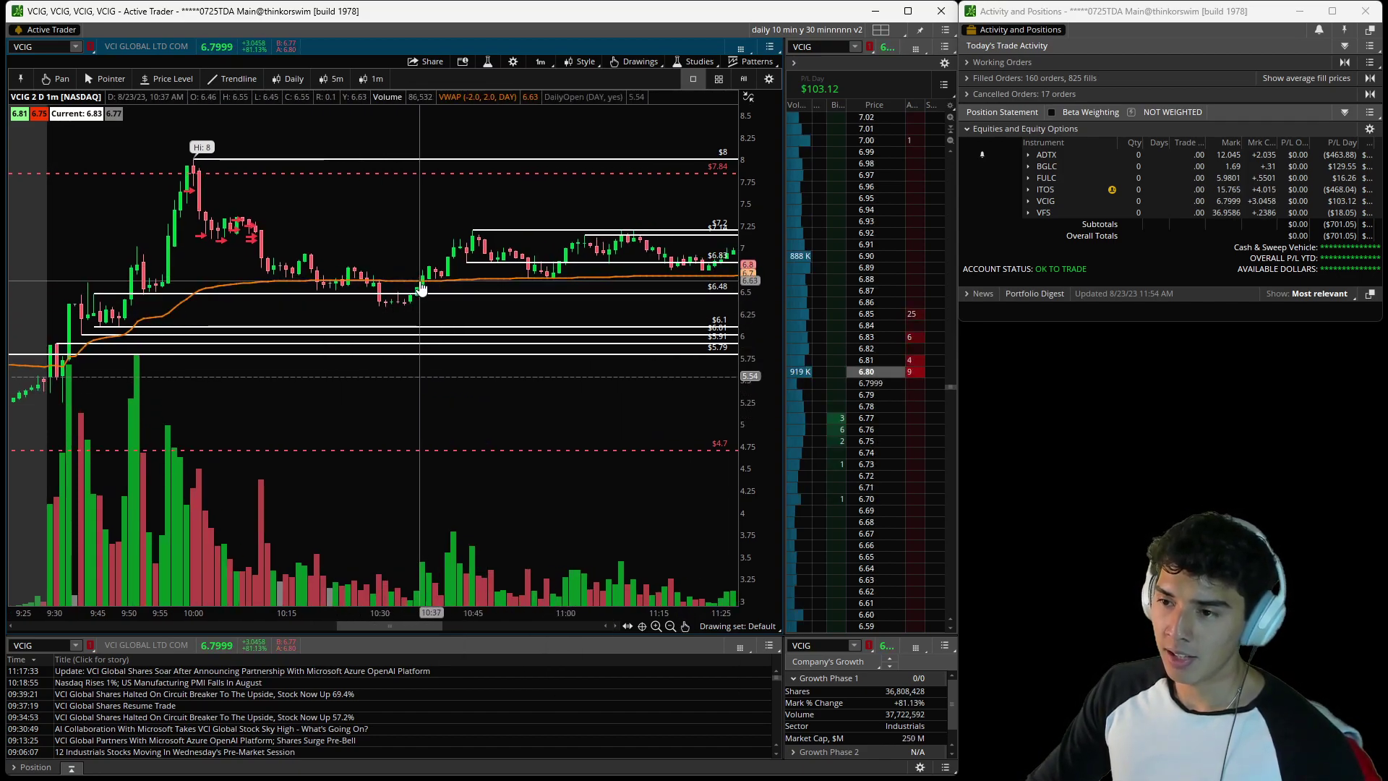
middle_click(417, 251)
left_click(425, 261)
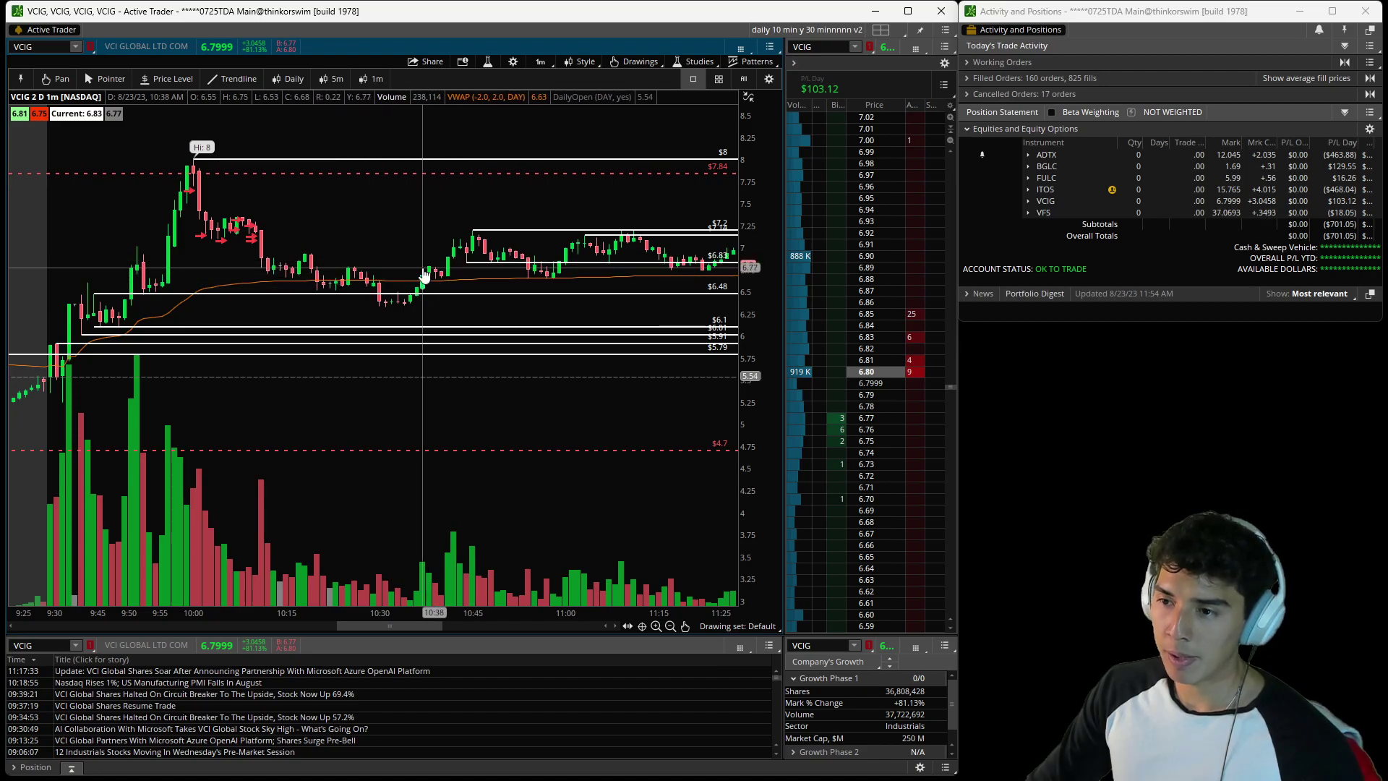
left_click_drag(771, 320, 781, 217)
left_click_drag(477, 305, 752, 385)
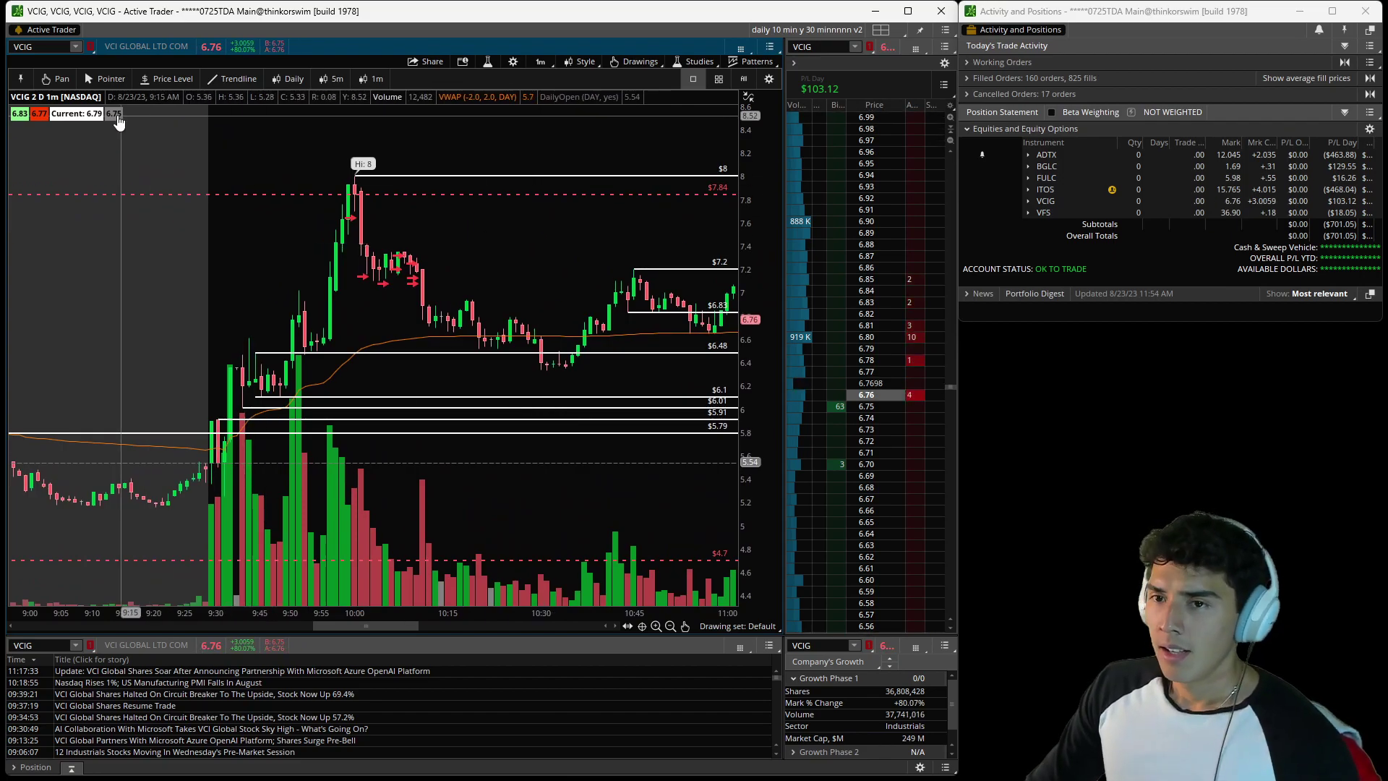
Load the ADTX symbol in the chart in place of VCIG.
left_click(28, 45)
type("ADTX")
key("Return")
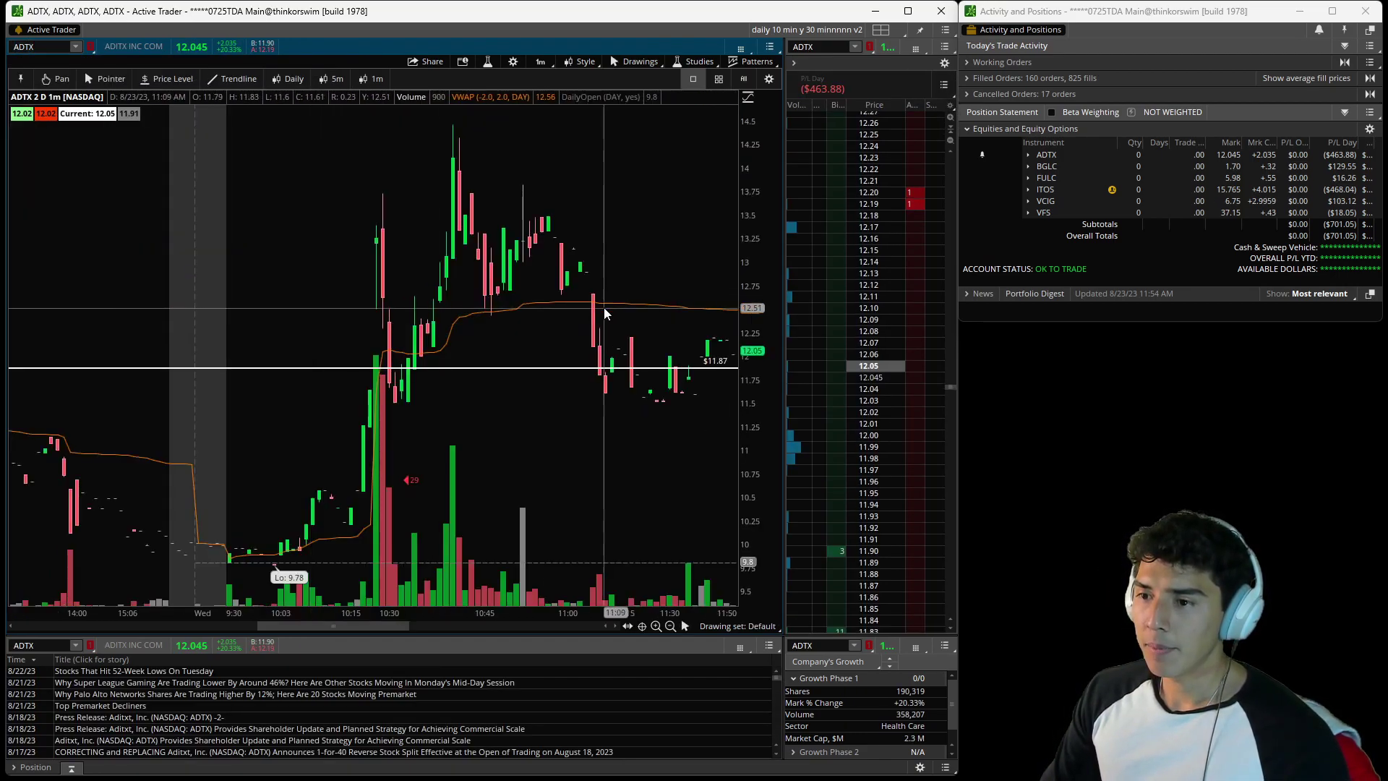
Examine ADTX's 1-minute price action around the 10:30 spike and the drop through the $11.87 level.
scroll(604, 306, "up", 3)
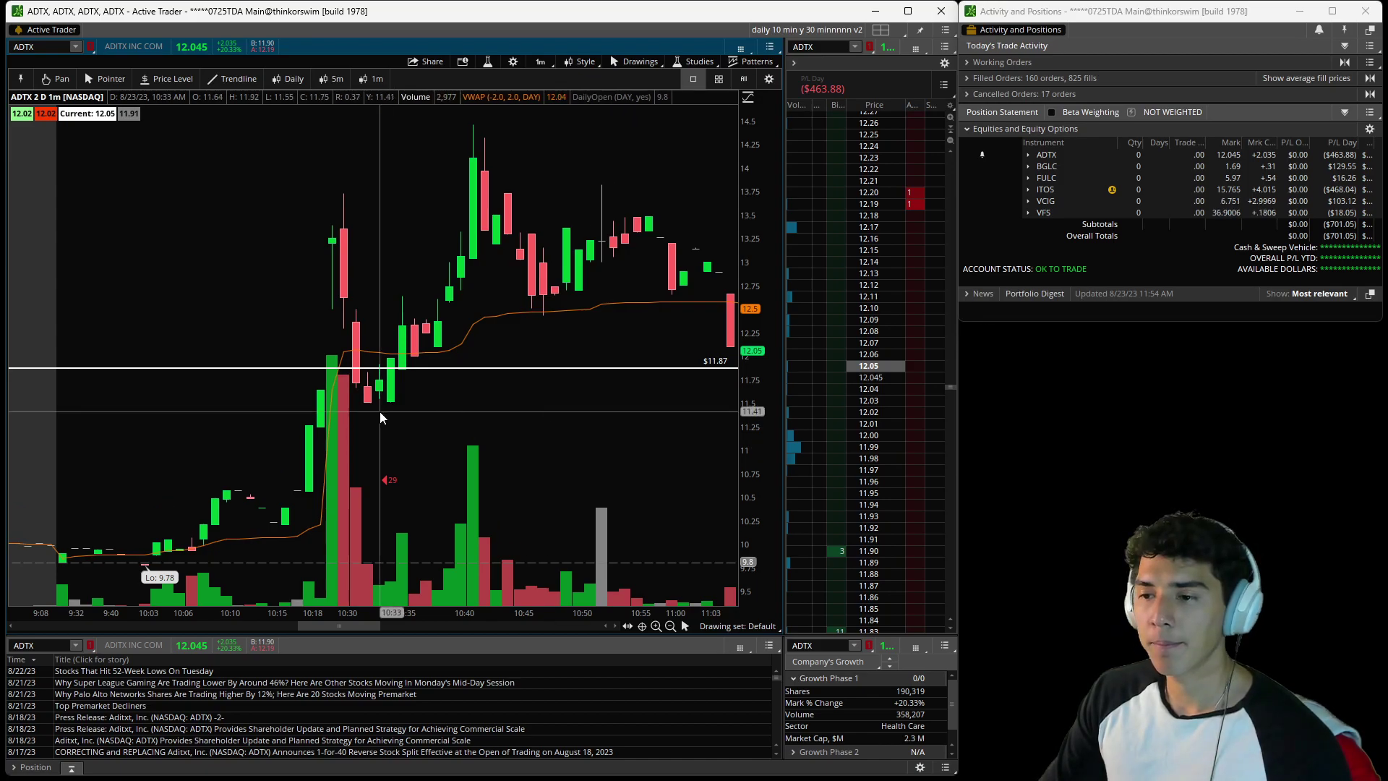
mouse_move(465, 407)
left_mouse_down()
mouse_move(537, 402)
mouse_move(352, 382)
mouse_move(180, 407)
left_mouse_up()
double_click(538, 399)
middle_click(582, 474)
left_click(591, 493)
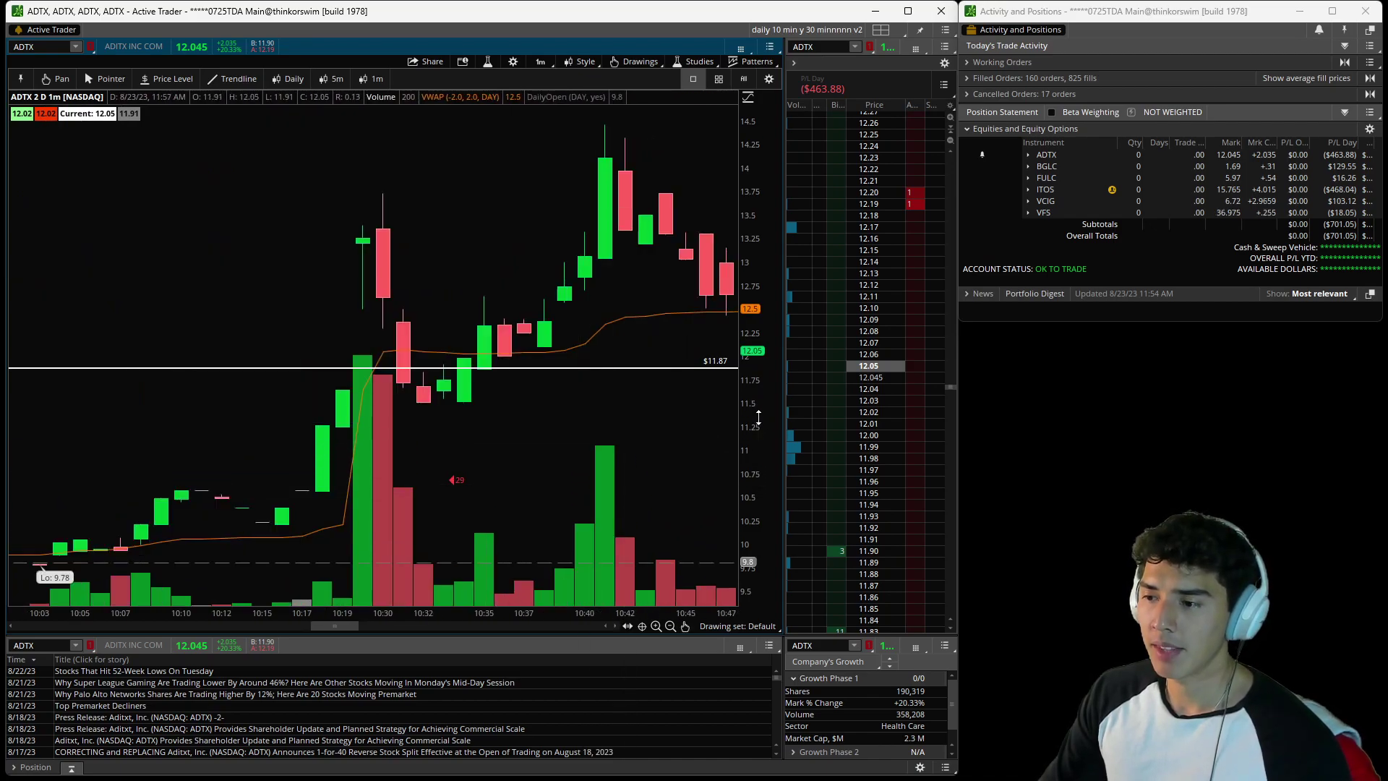
left_click_drag(757, 413, 755, 463)
left_click_drag(615, 458, 477, 380)
left_click_drag(303, 347, 324, 344)
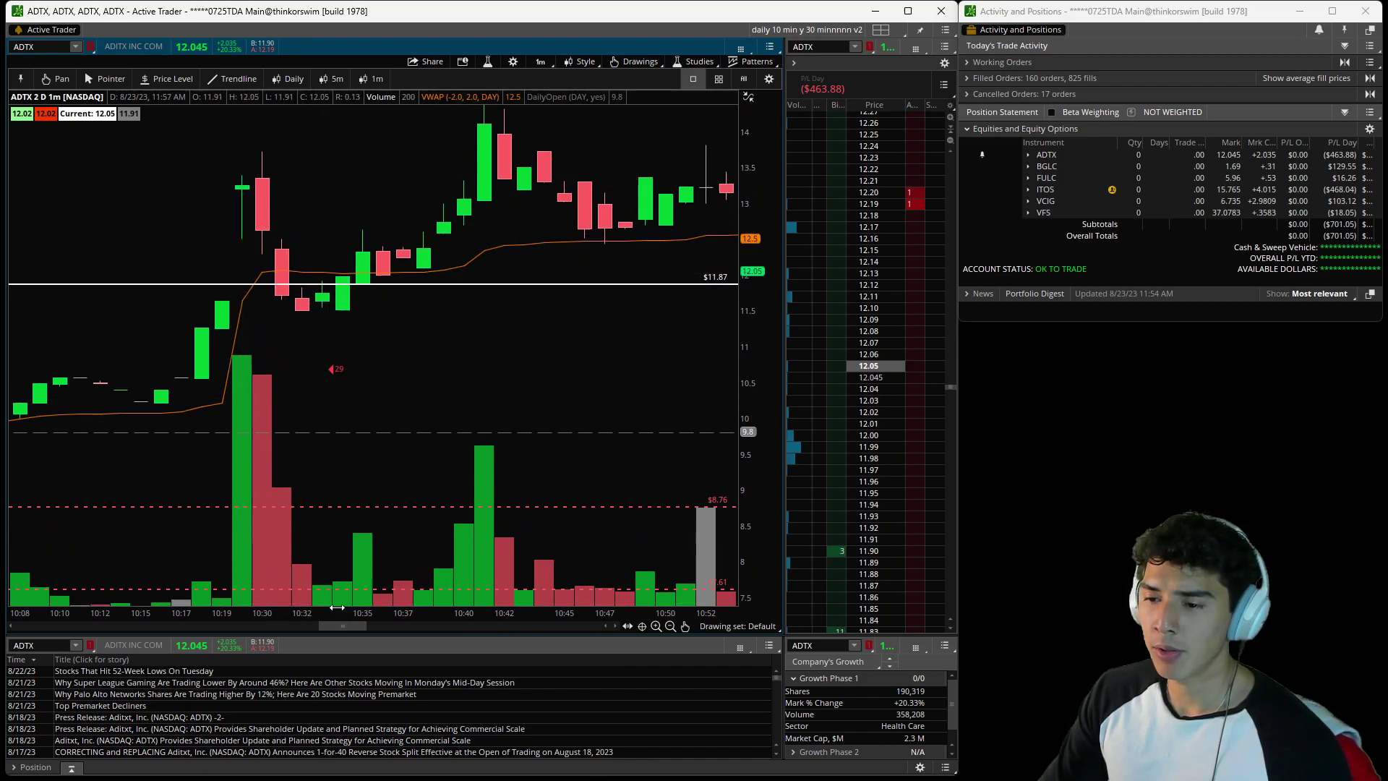
left_click_drag(337, 607, 462, 608)
left_click_drag(444, 420, 399, 450)
Place two red right-pointing arrows beside the ADTX 10:30 and 10:31 red candles, one above and one just below the $11.87 line.
middle_click(391, 319)
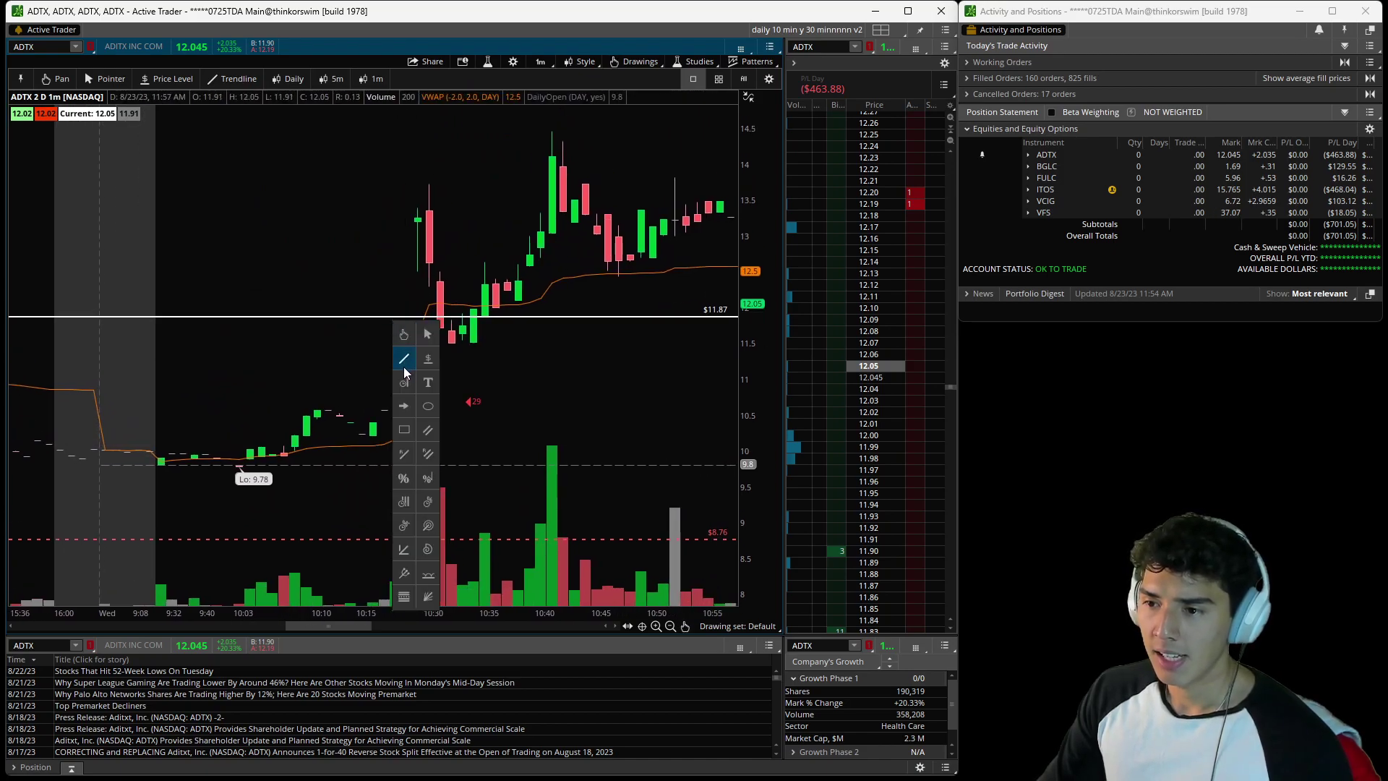
left_click(404, 406)
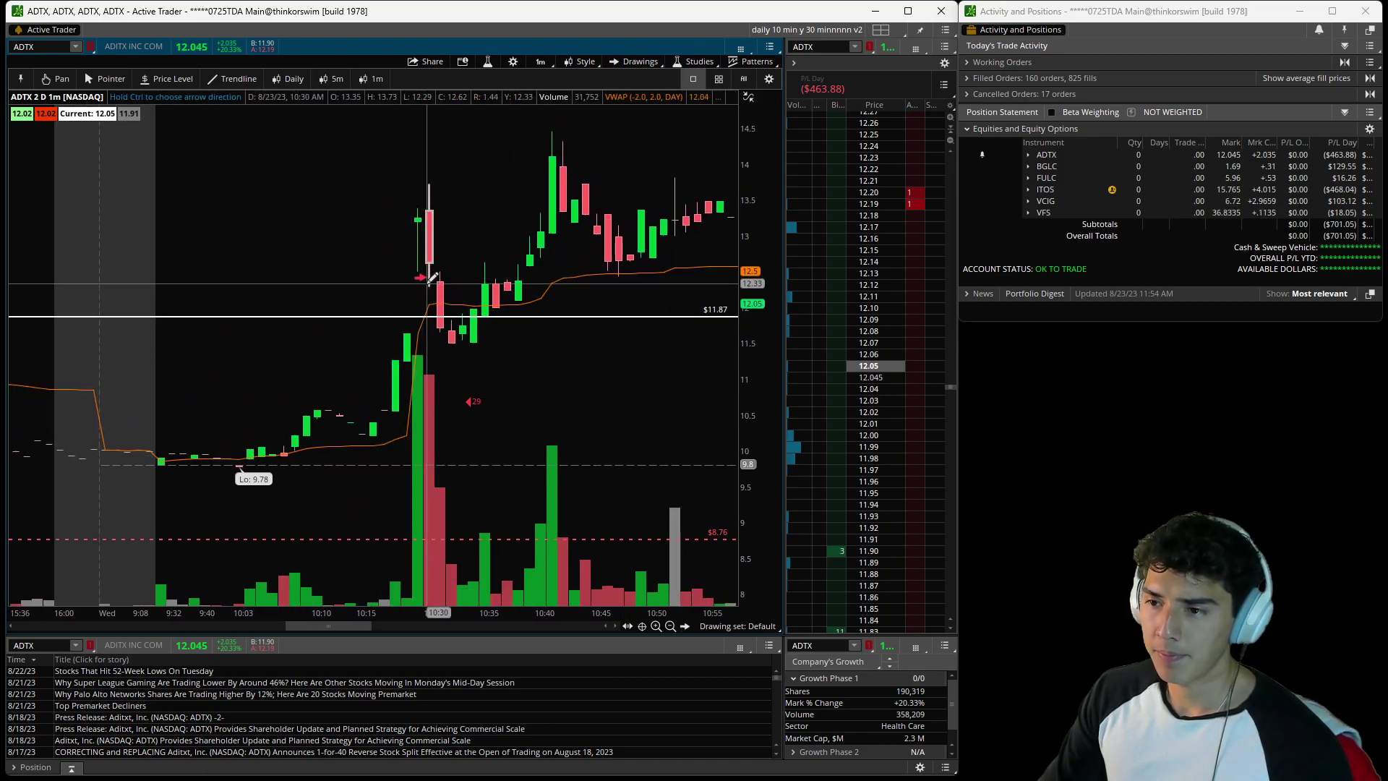
left_click(428, 284)
left_click(436, 331)
middle_click(440, 369)
left_click(453, 385)
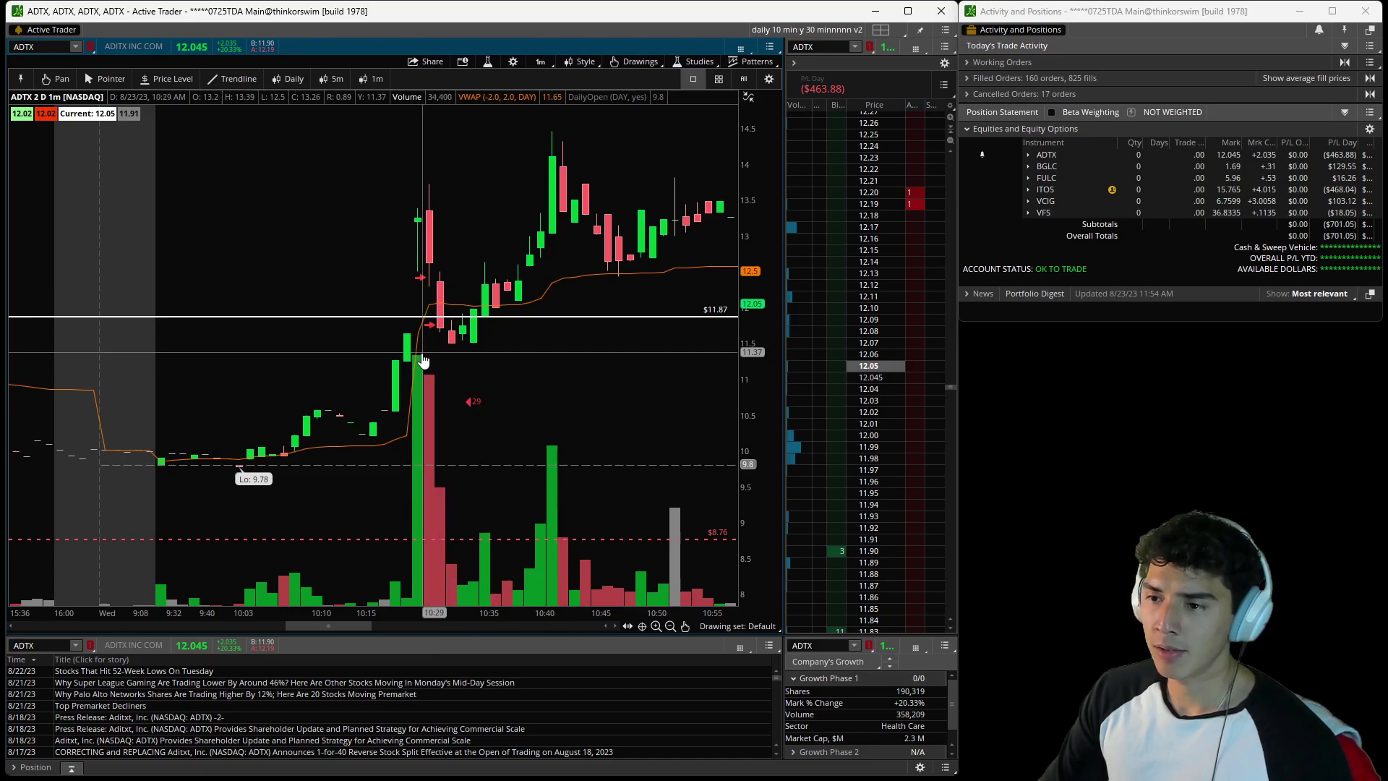
left_click_drag(454, 465, 422, 466)
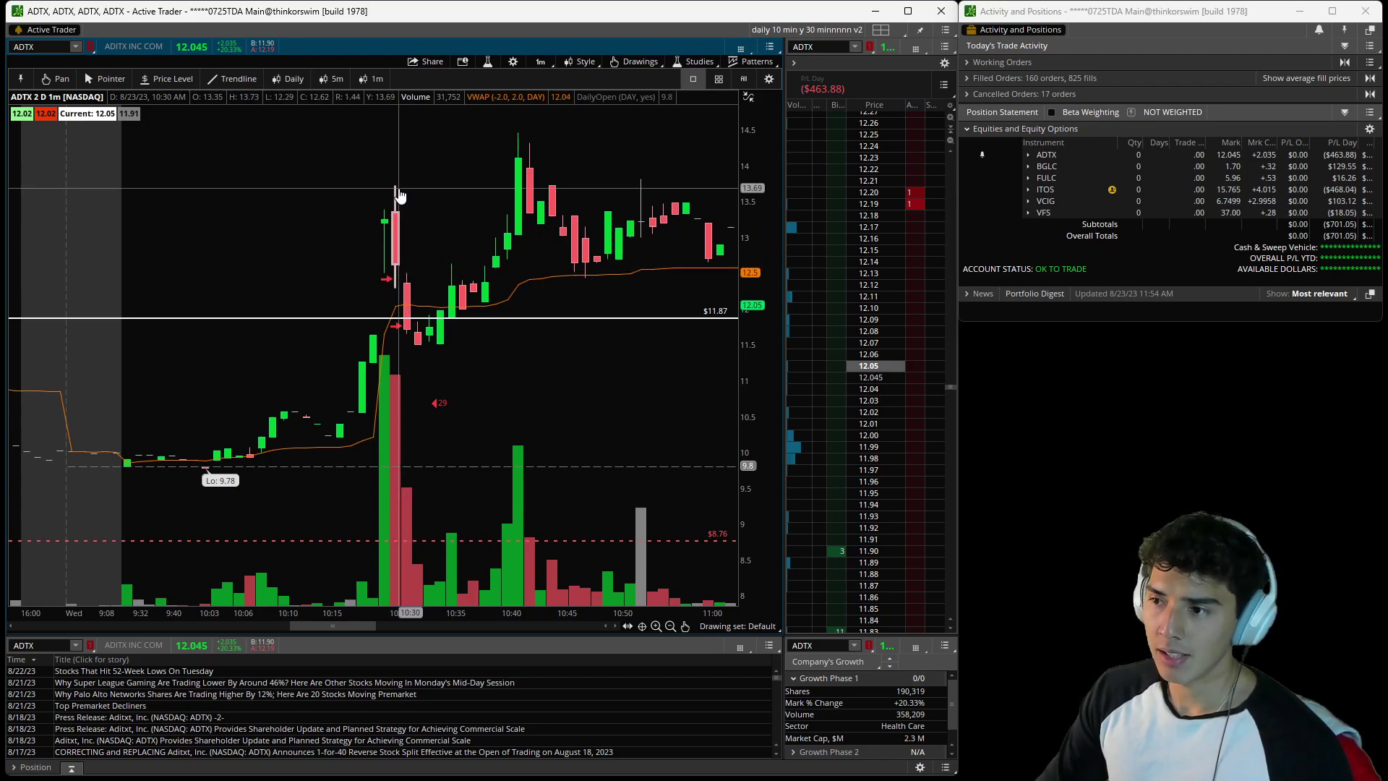
scroll(422, 201, "down", 1)
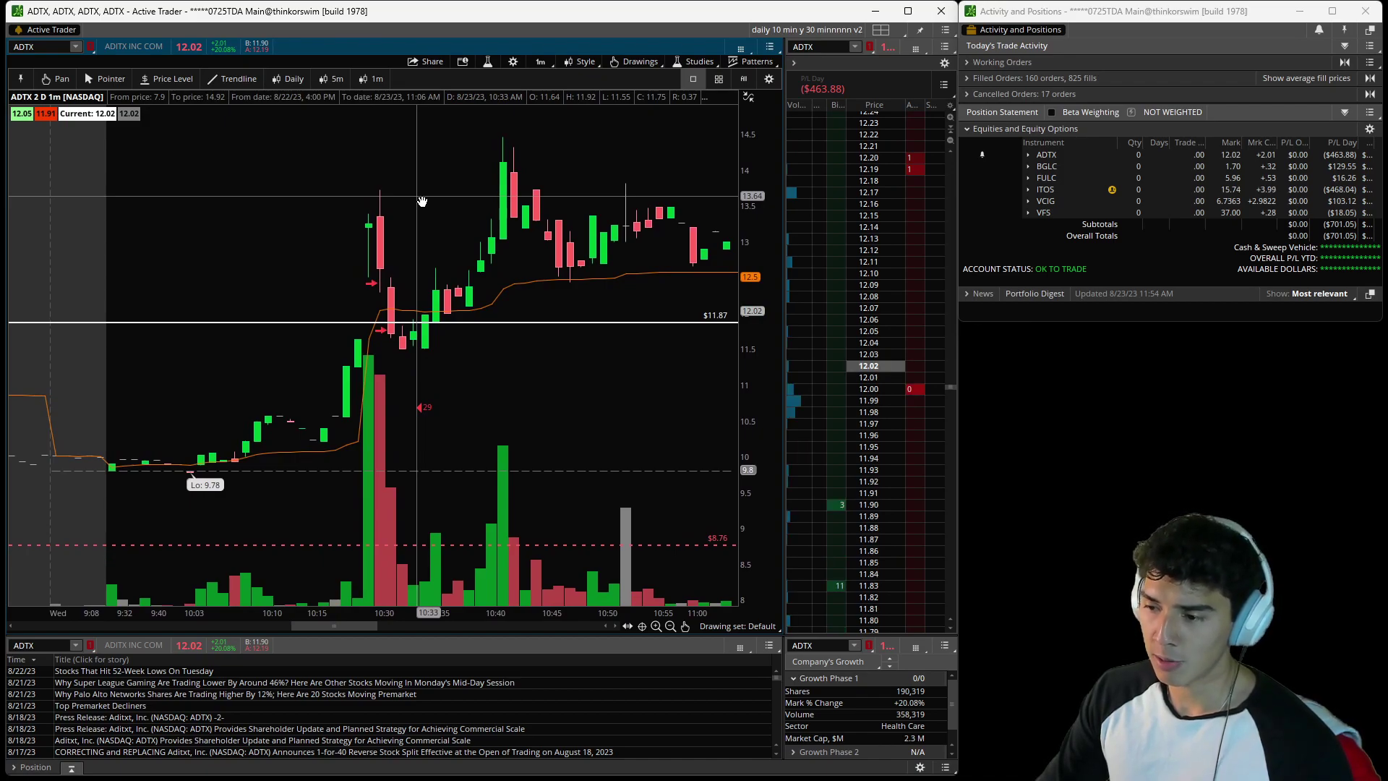
left_click_drag(422, 201, 426, 201)
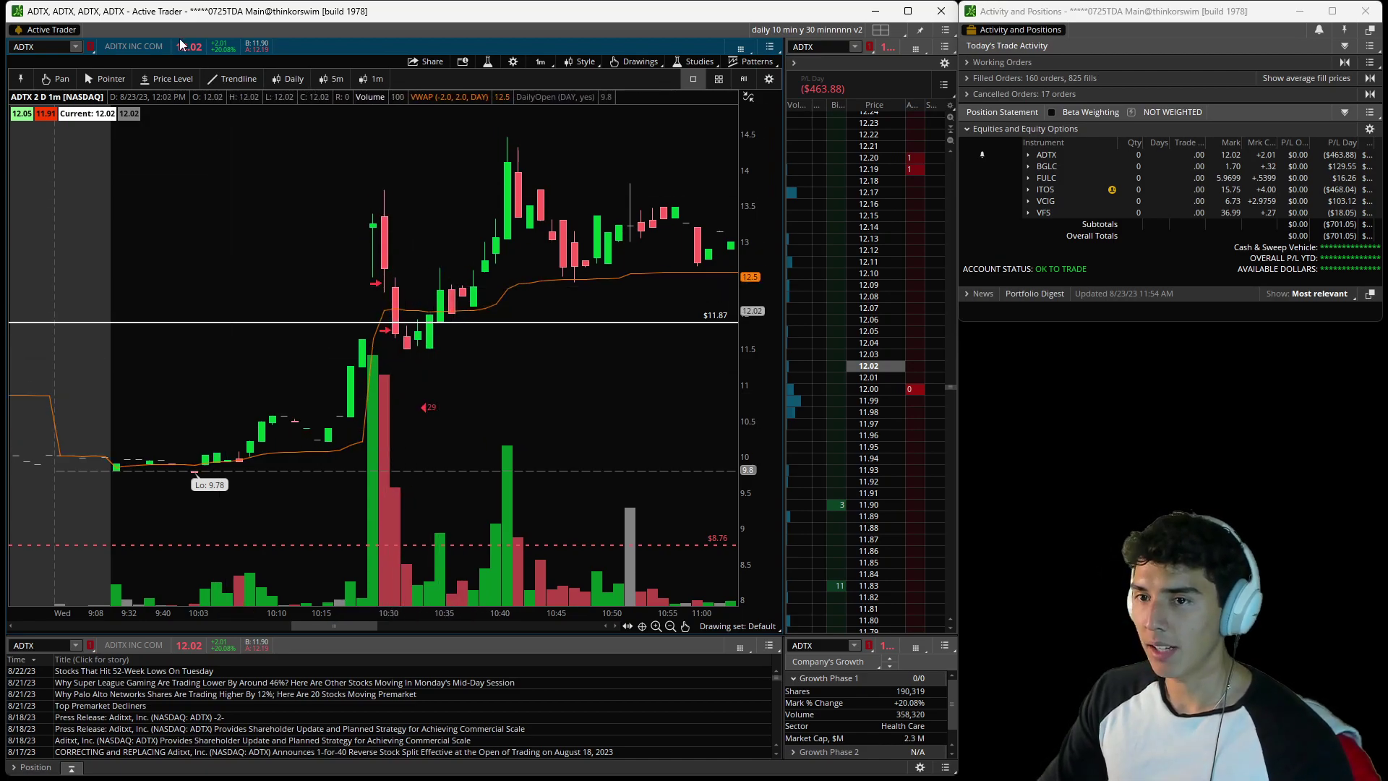
left_click(61, 47)
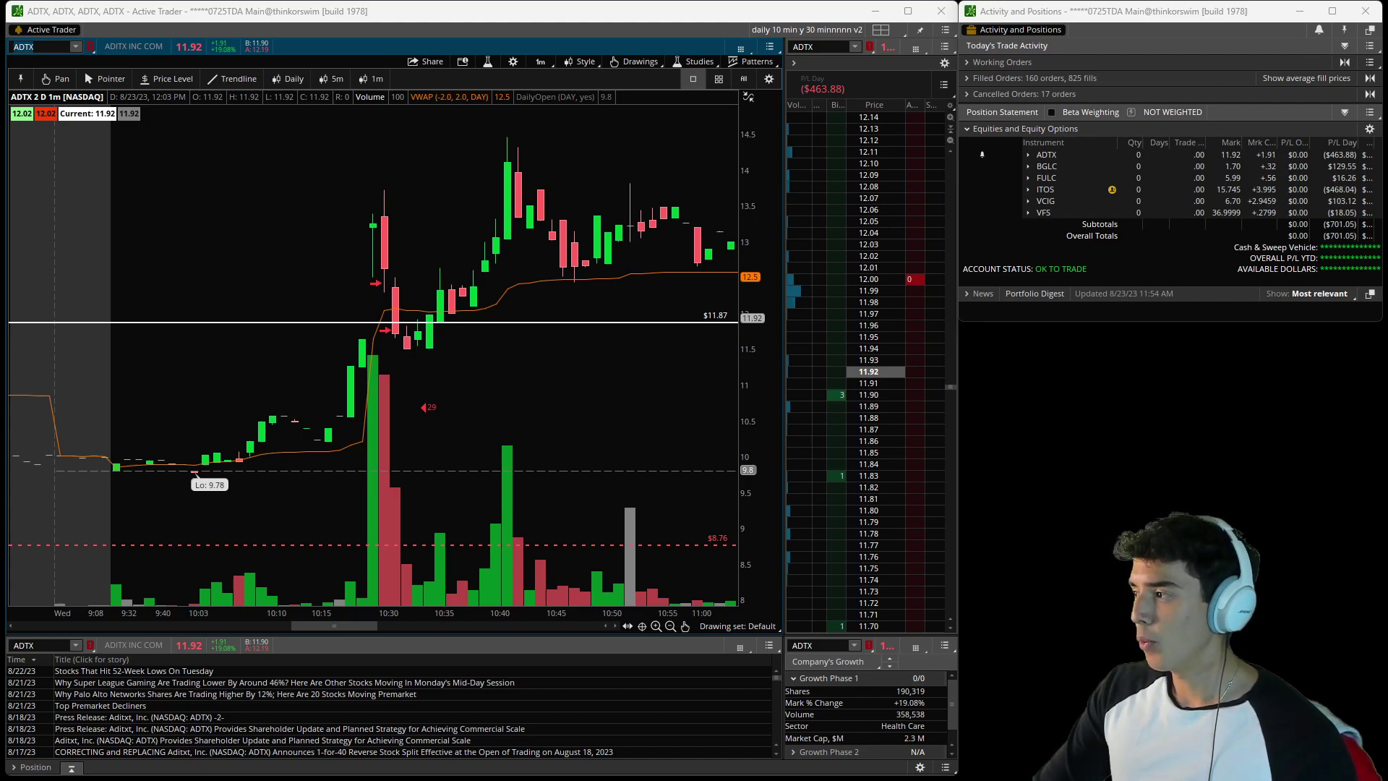
Bring the browser window with the Merciless Markets course page into view and move it back off the screen.
left_click_drag(1386, 170, 293, 61)
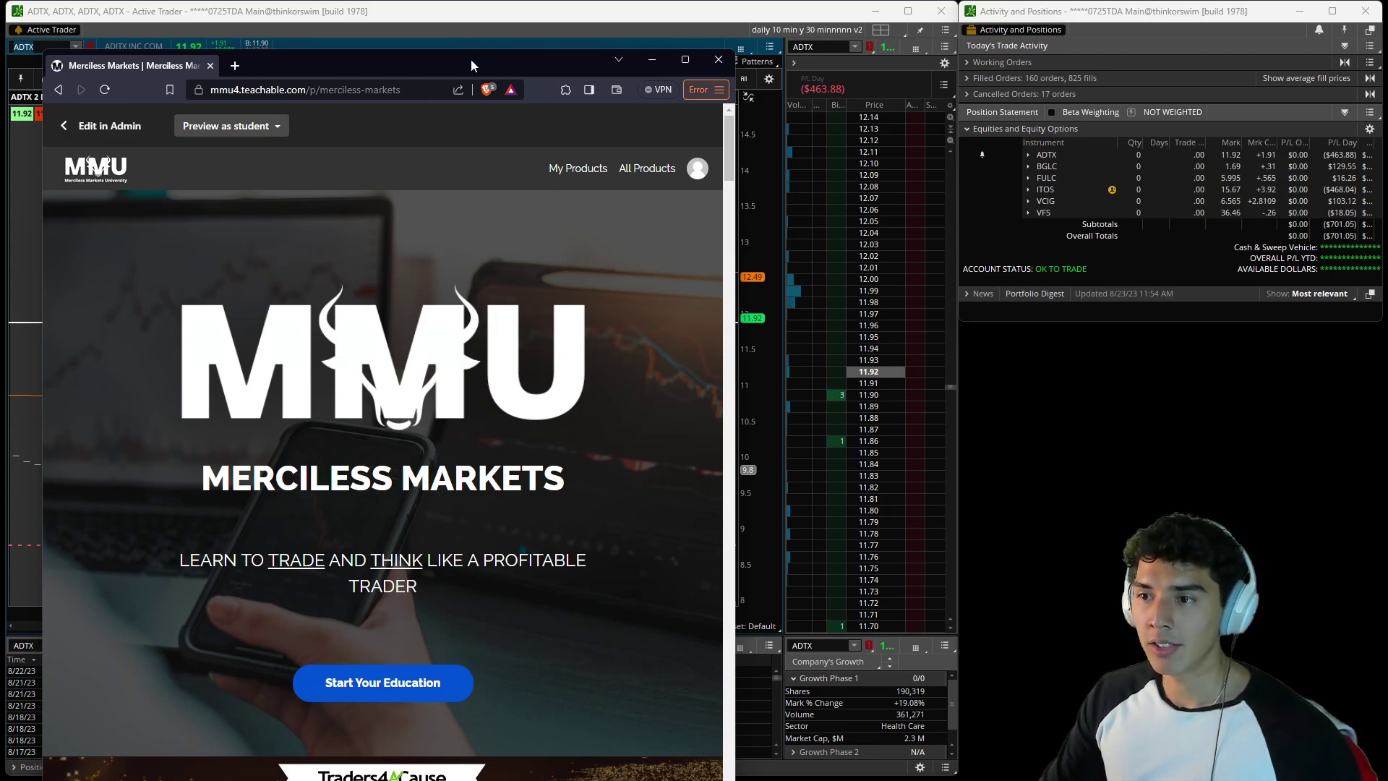
left_click_drag(471, 59, 0, 156)
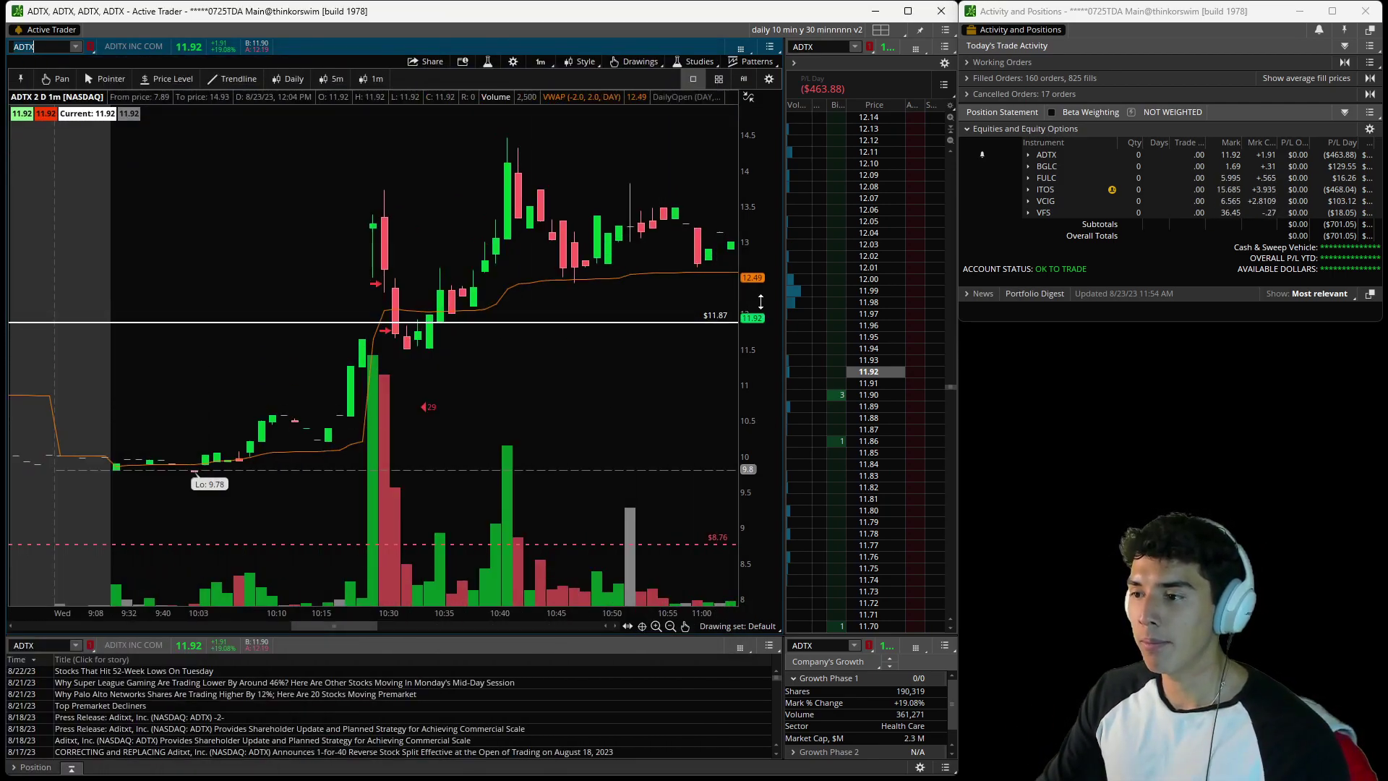
Load the VCIG symbol in the chart in place of ADTX and switch to the pointer tool.
left_click_drag(759, 300, 759, 348)
left_click_drag(632, 391, 631, 389)
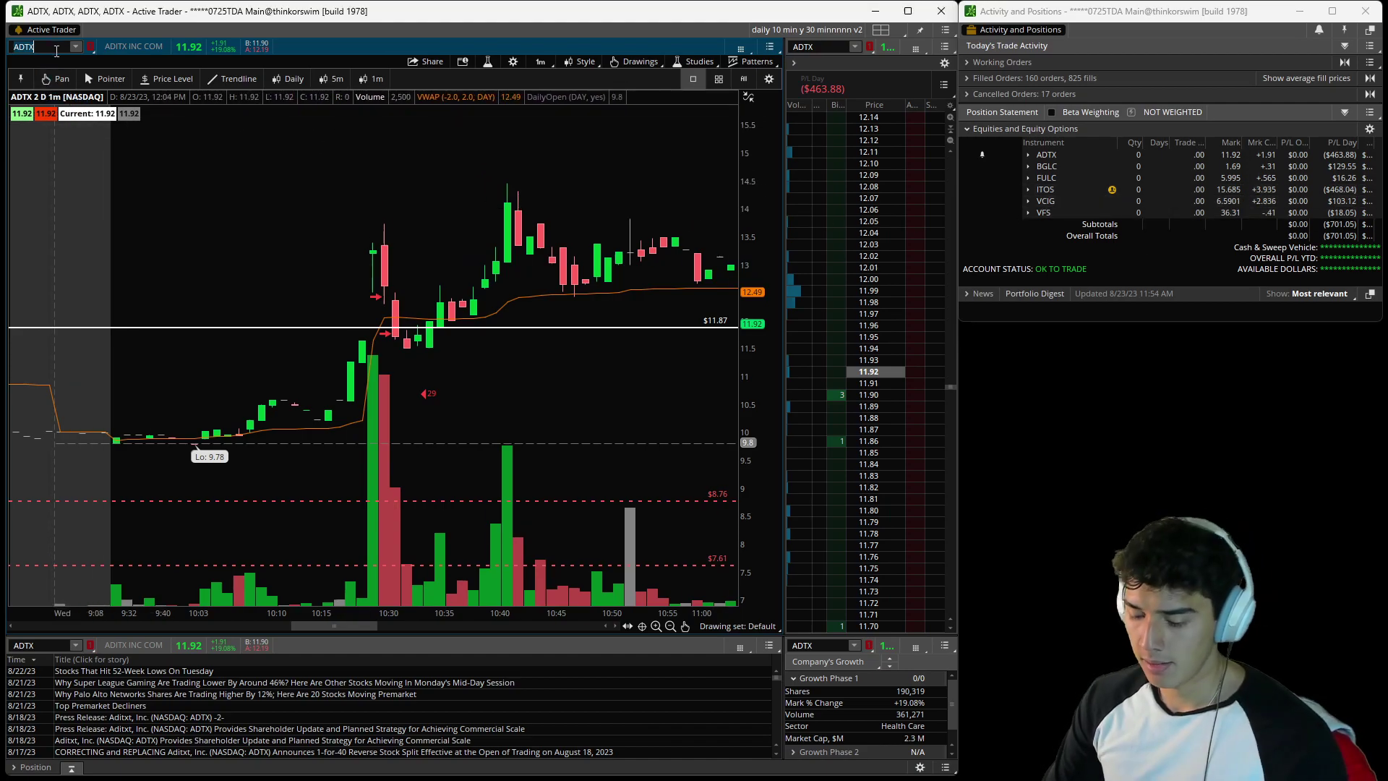
type("VCIG")
key("Return")
middle_click(272, 302)
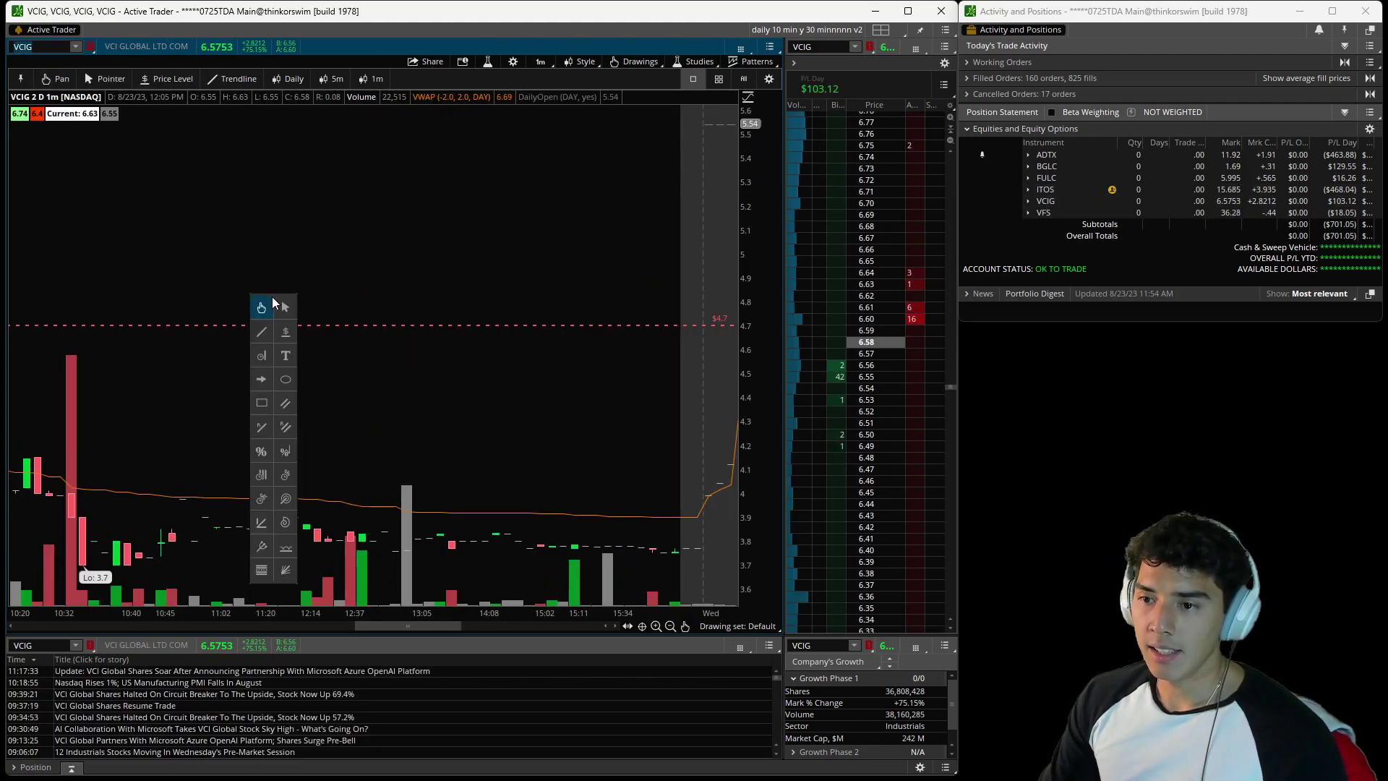
left_click(284, 307)
left_click(293, 285)
Examine VCIG's 1-minute price action from the 9:30 open through the run to $8 and the pullback around 10:10.
left_click_drag(443, 341, 351, 333)
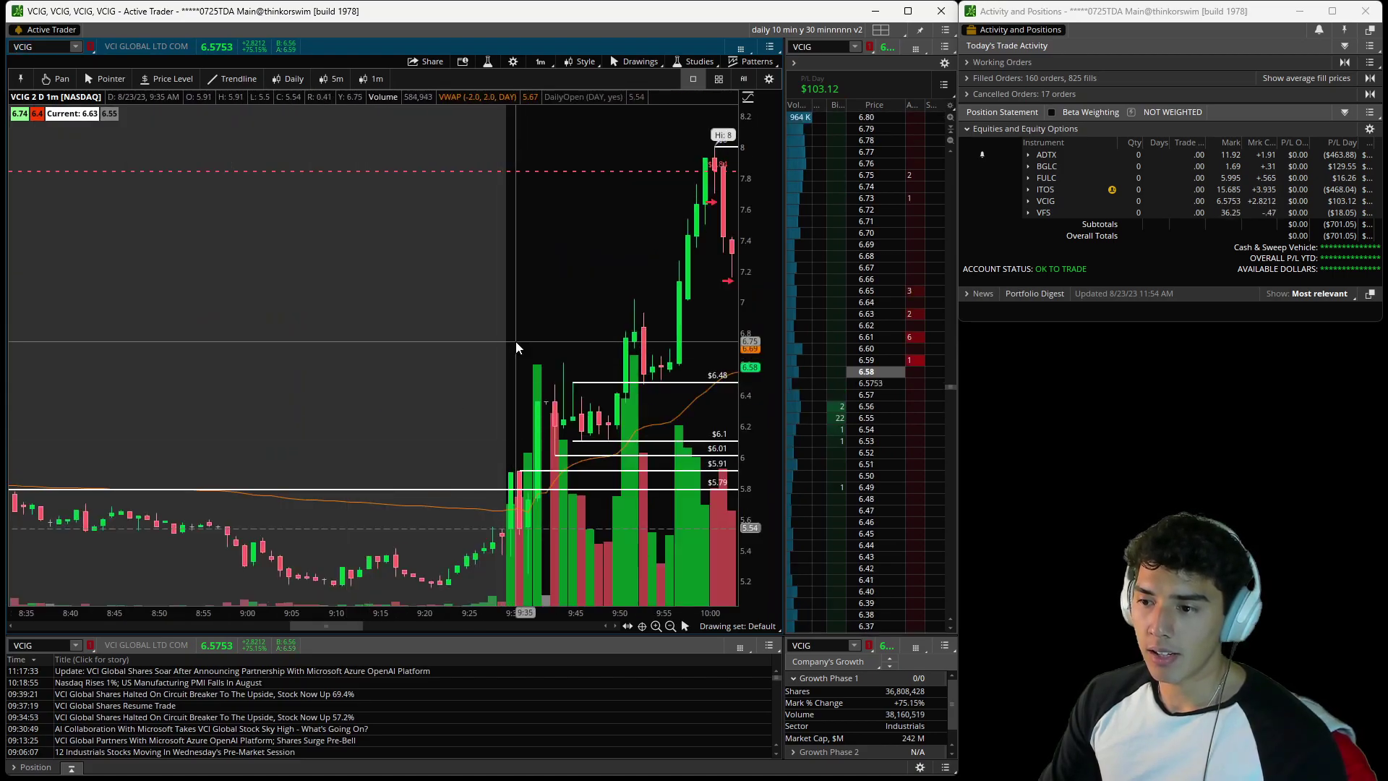
scroll(535, 304, "down", 3)
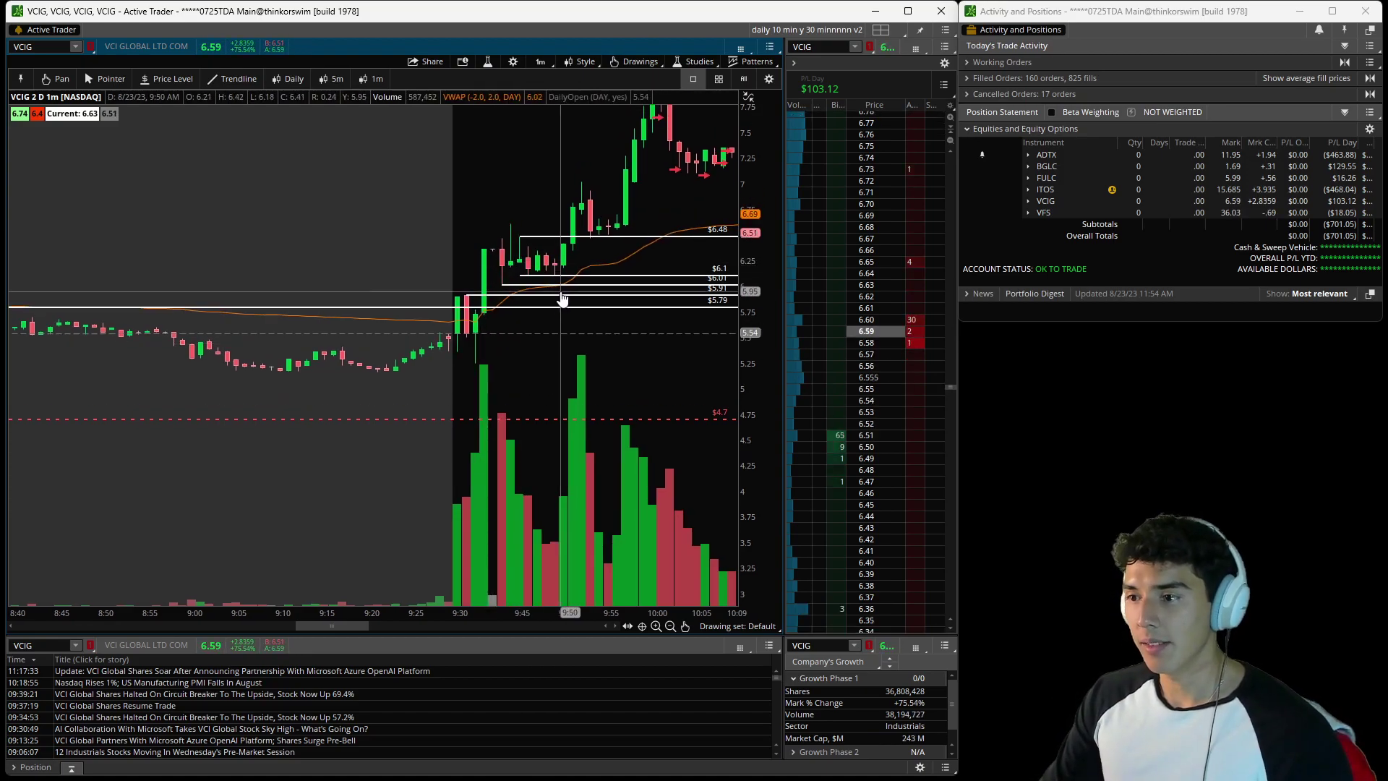
left_click_drag(563, 298, 571, 384)
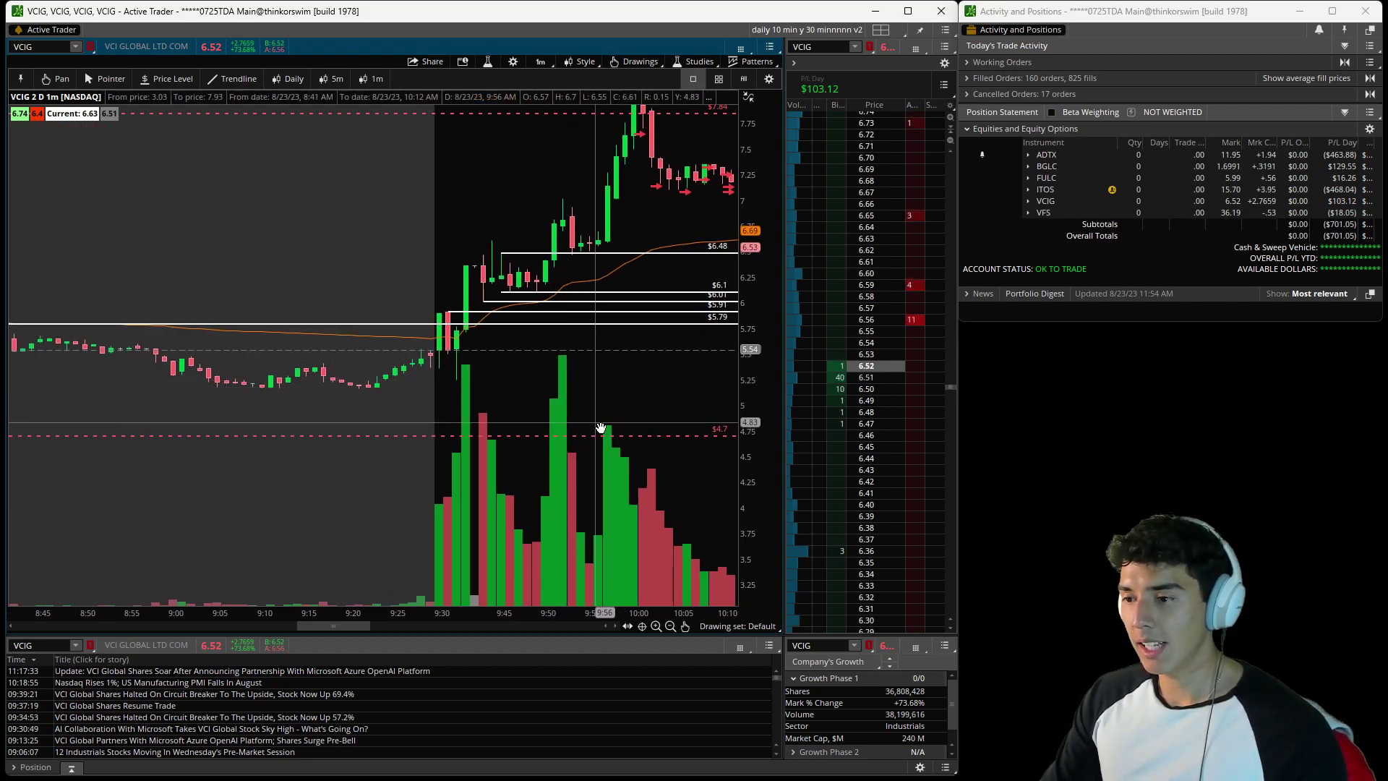
left_click_drag(600, 428, 558, 445)
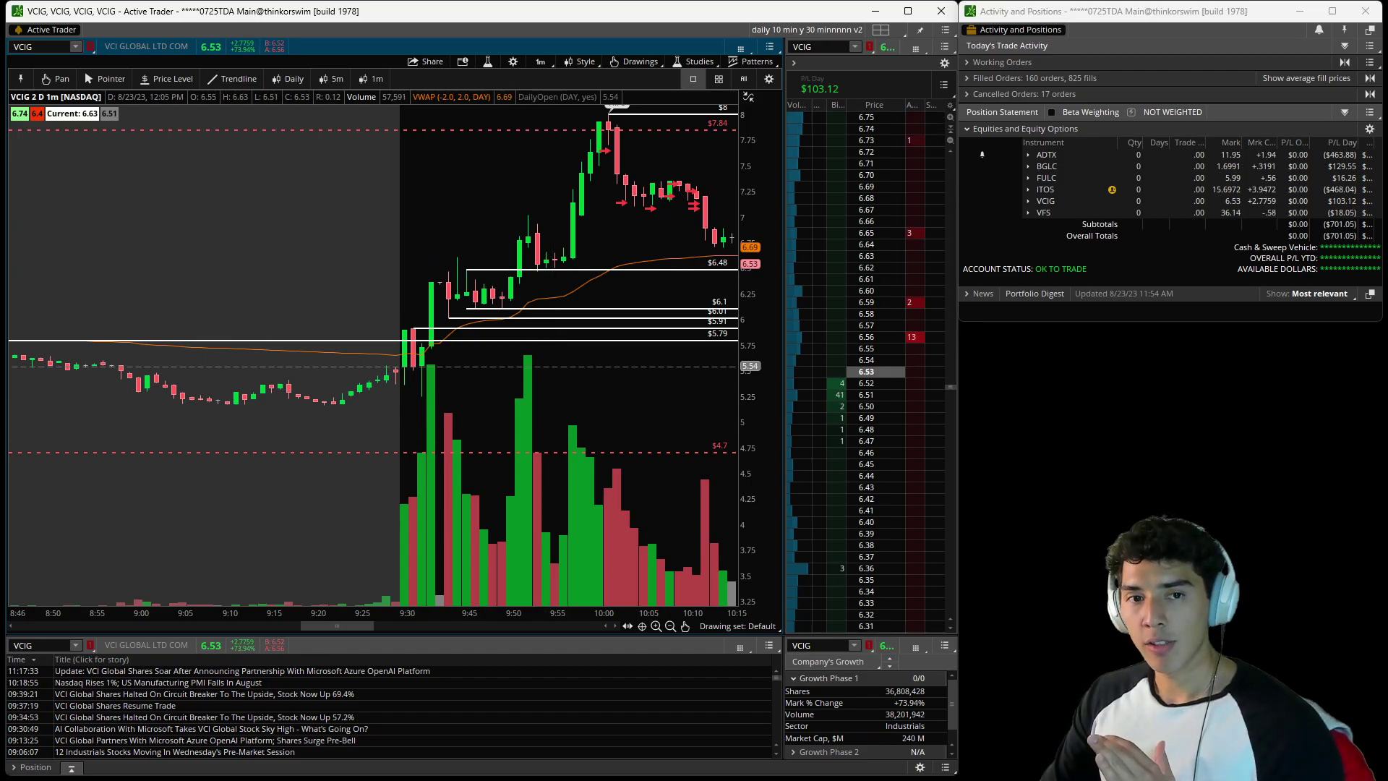
Bring the Merciless Markets course page into view in the browser and browse down to the MMU membership inclusions.
left_click_drag(0, 156, 465, 66)
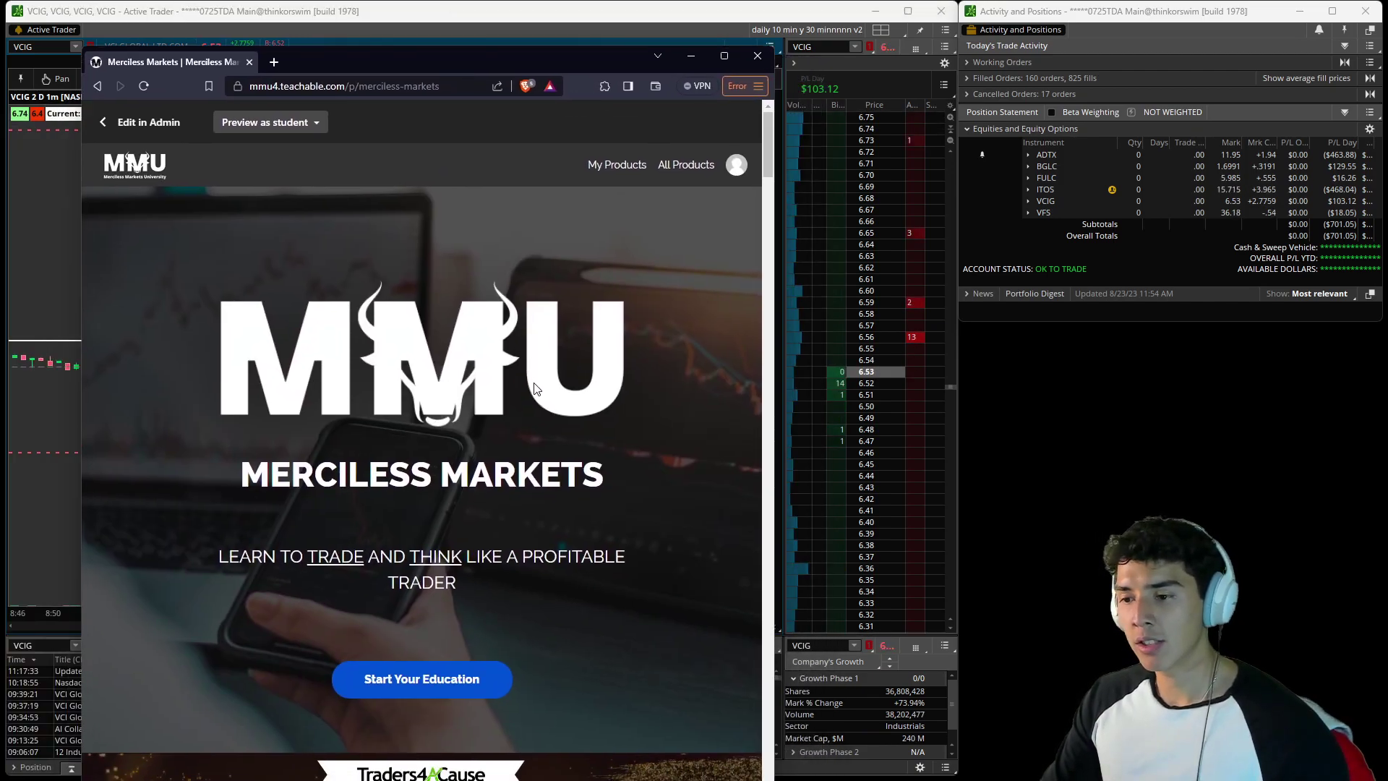
scroll(535, 388, "down", 13)
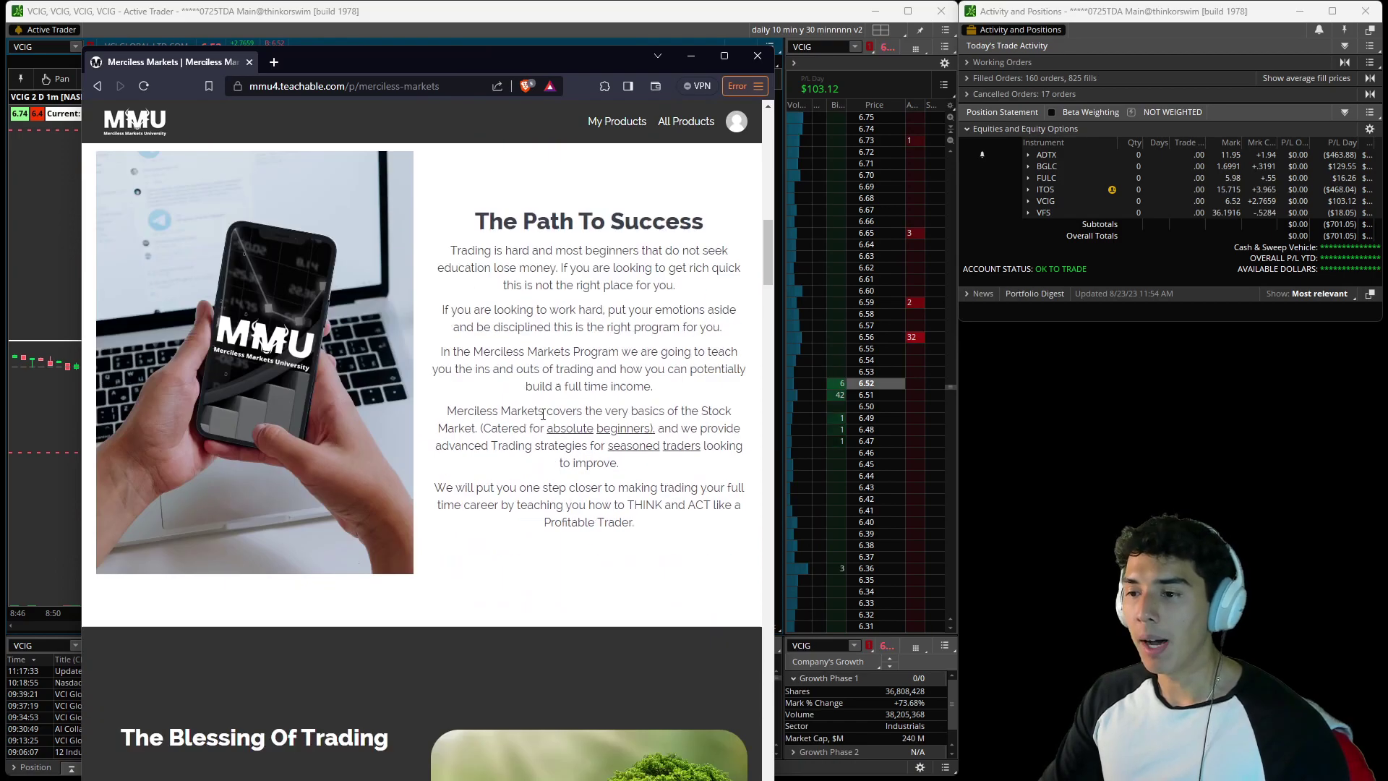
scroll(543, 416, "down", 20)
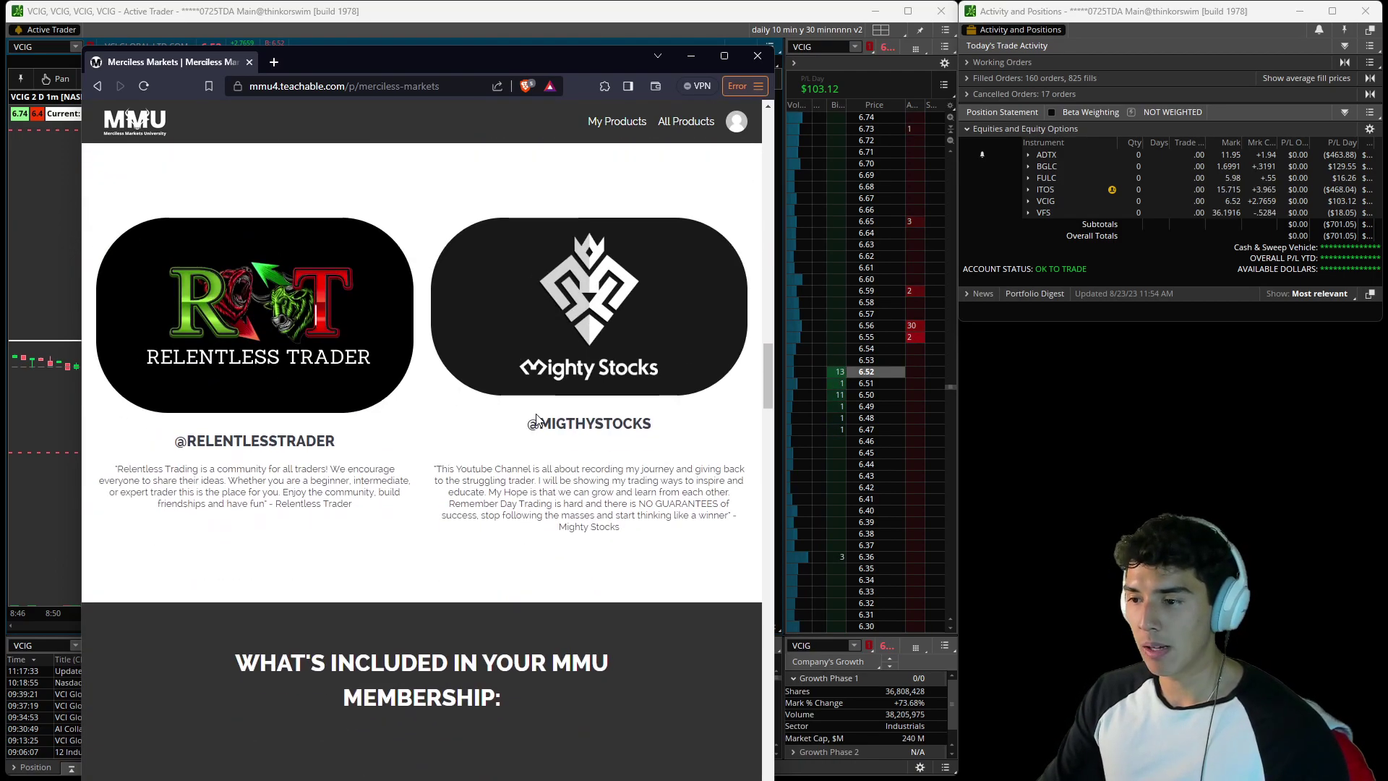
scroll(536, 418, "down", 8)
scroll(536, 418, "up", 1)
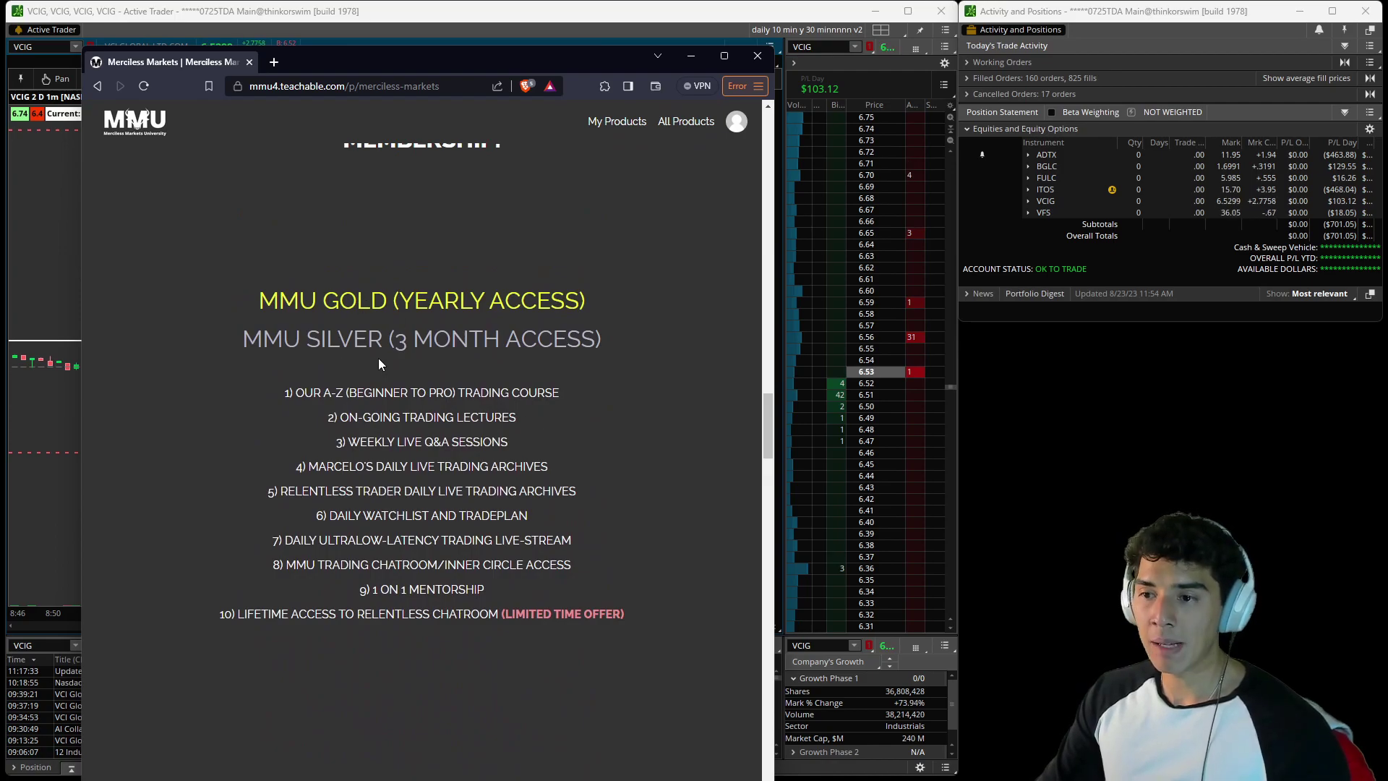
Highlight text in the MMU Silver (3 Month Access) line and clear the selection.
left_click_drag(383, 343, 235, 348)
left_click(606, 423)
scroll(527, 636, "down", 1)
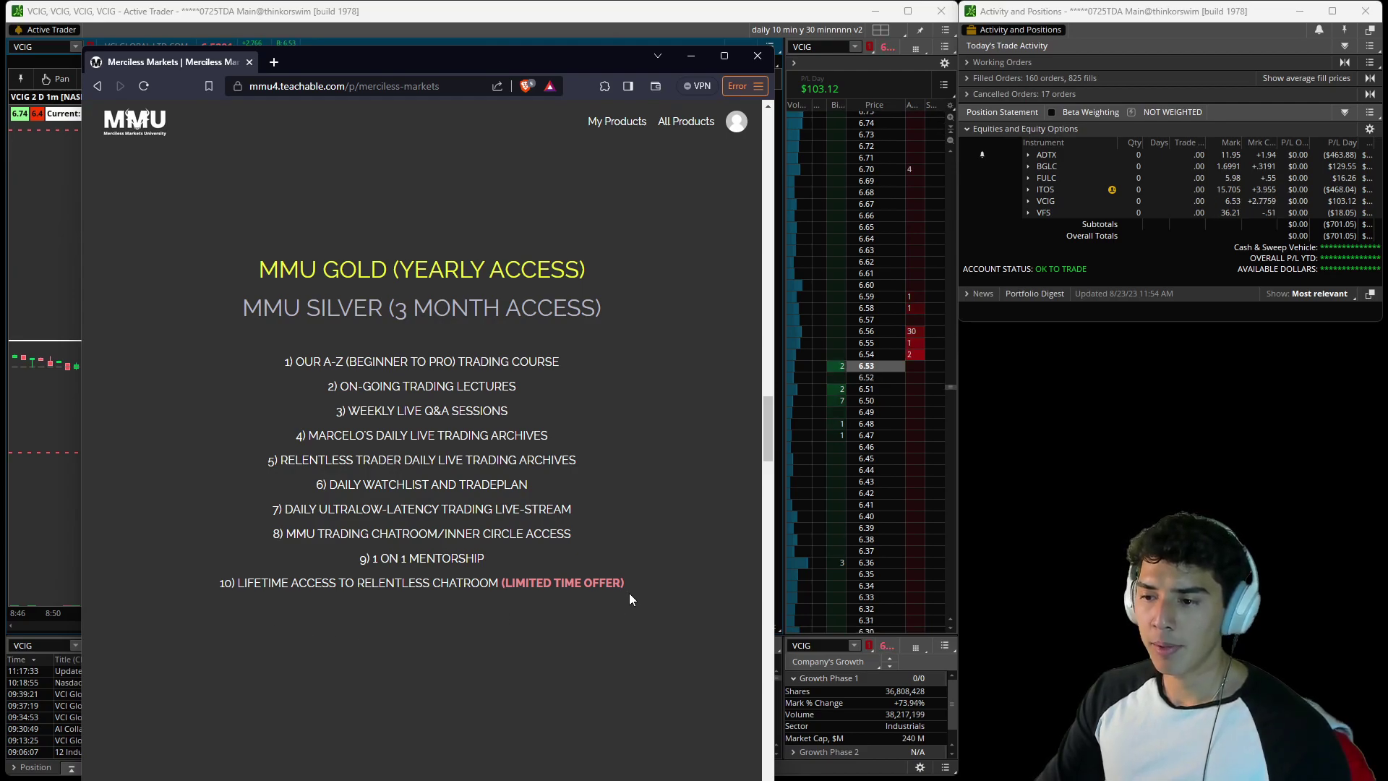
Highlight membership item 10, the lifetime access to the Relentless chatroom (limited time offer).
left_click_drag(648, 586, 205, 583)
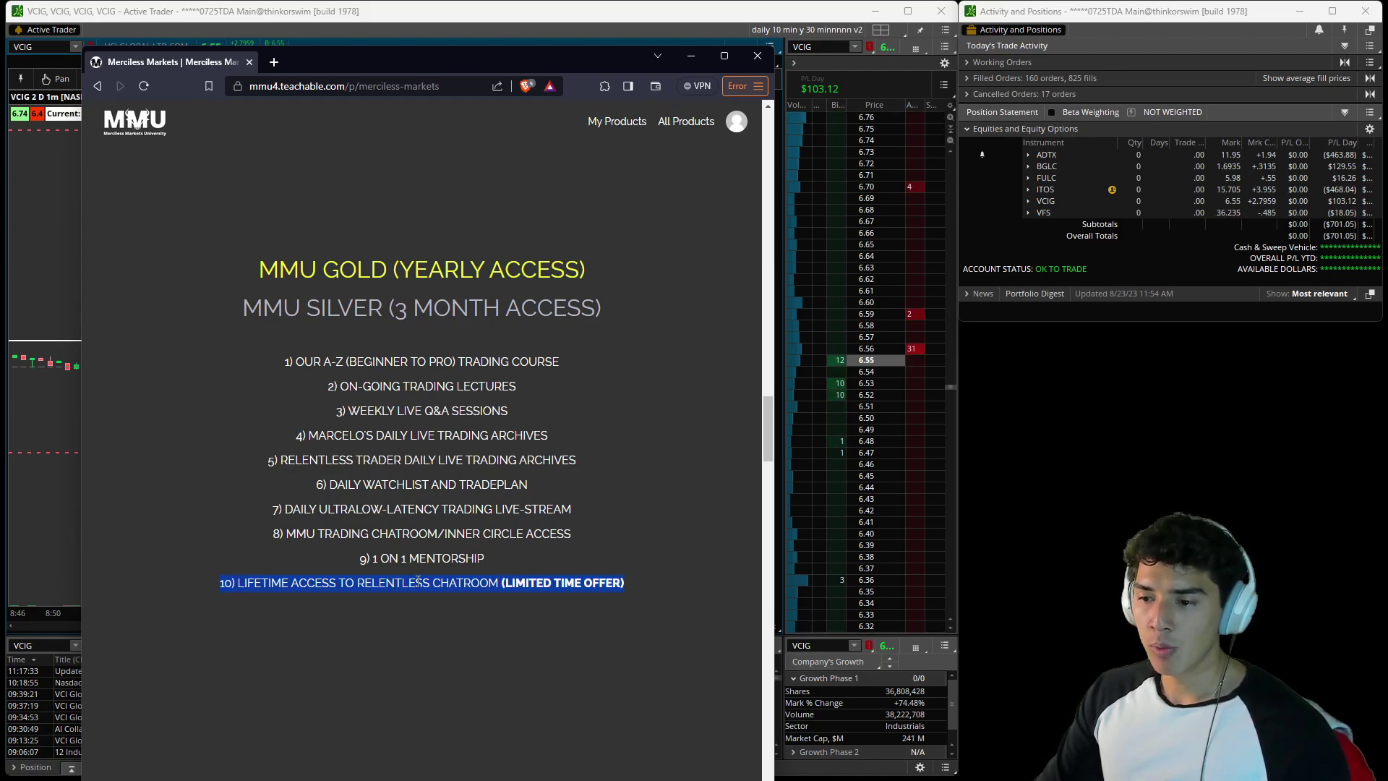
left_click(579, 599)
left_click_drag(649, 584, 198, 587)
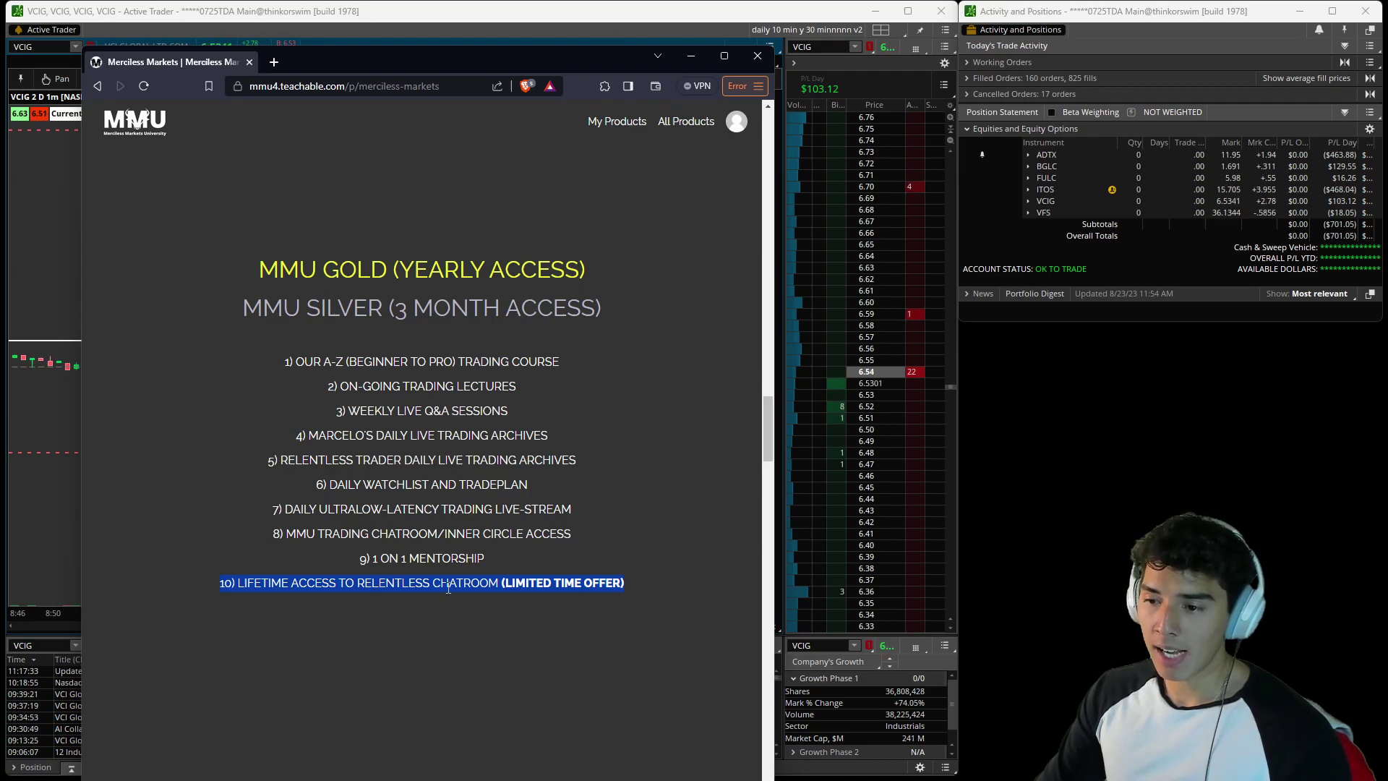
scroll(626, 584, "down", 1)
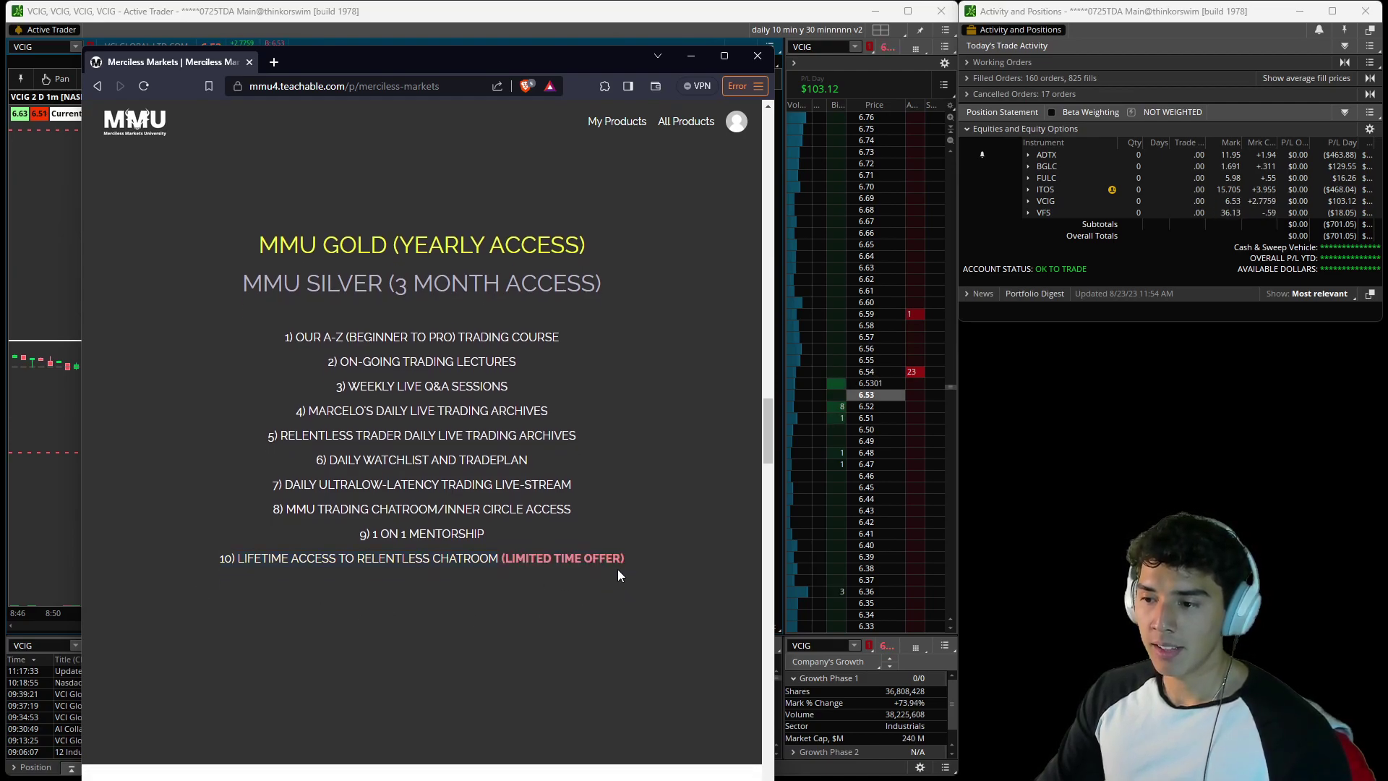
left_click_drag(625, 568, 237, 558)
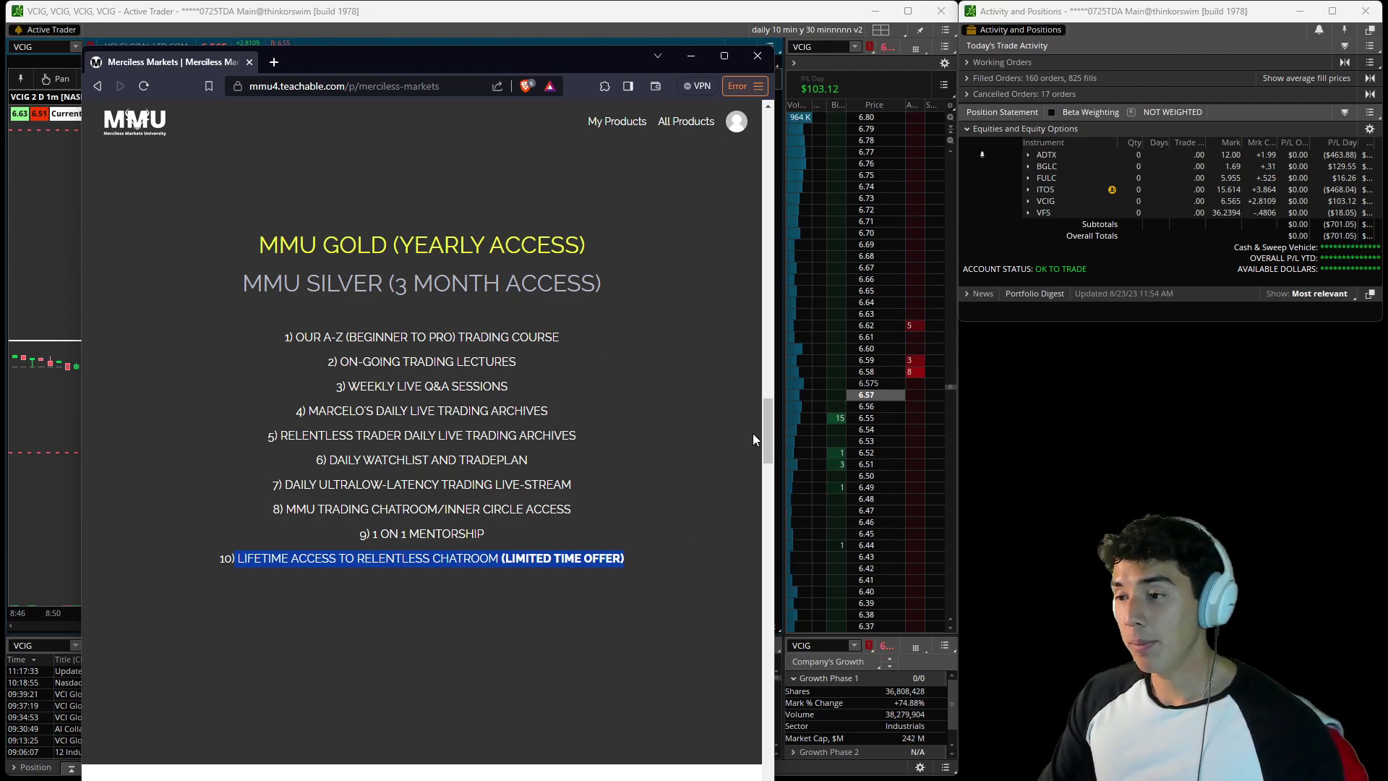
Highlight the whole list of ten membership inclusions, from the A-Z trading course to the Relentless chatroom access.
scroll(770, 425, "down", 2)
left_click_drag(770, 425, 761, 388)
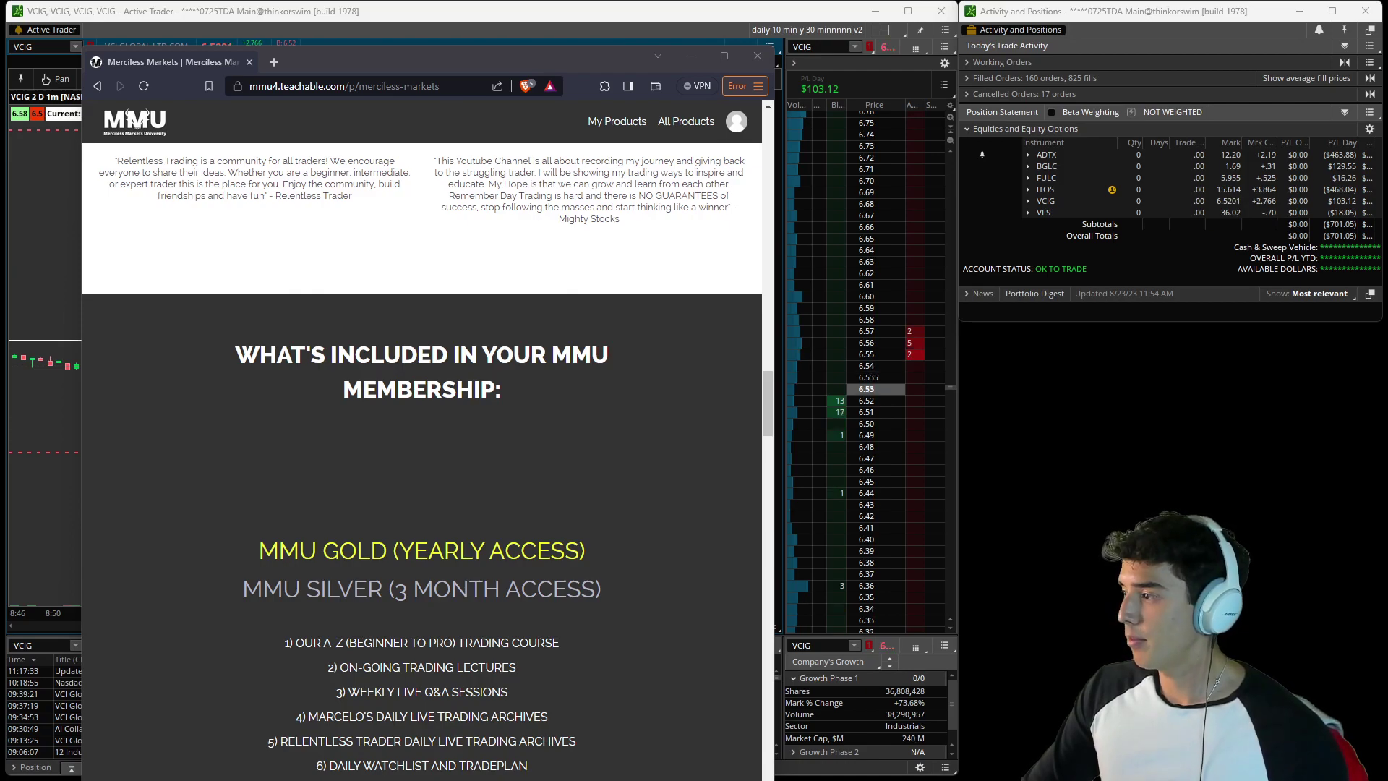
scroll(566, 525, "down", 1)
scroll(567, 525, "down", 2)
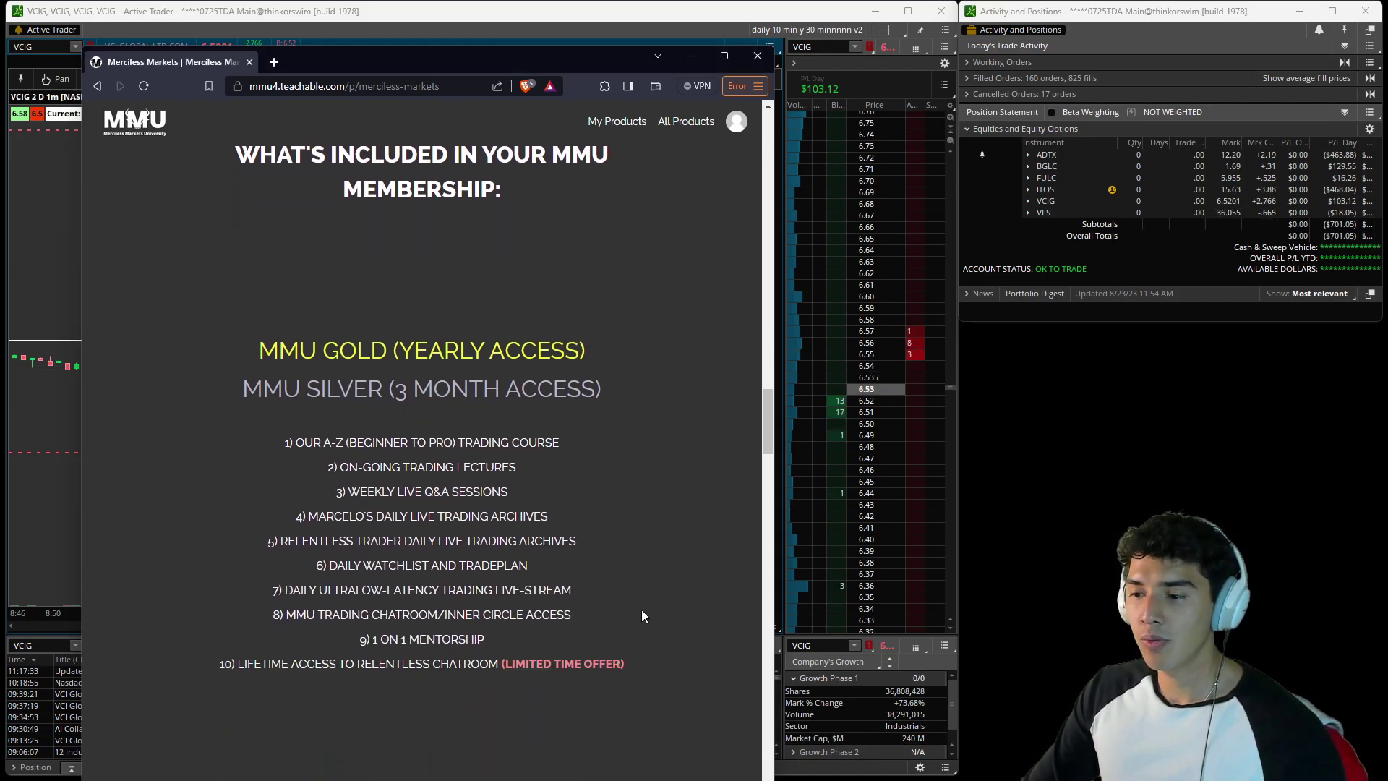
left_click_drag(636, 672, 294, 442)
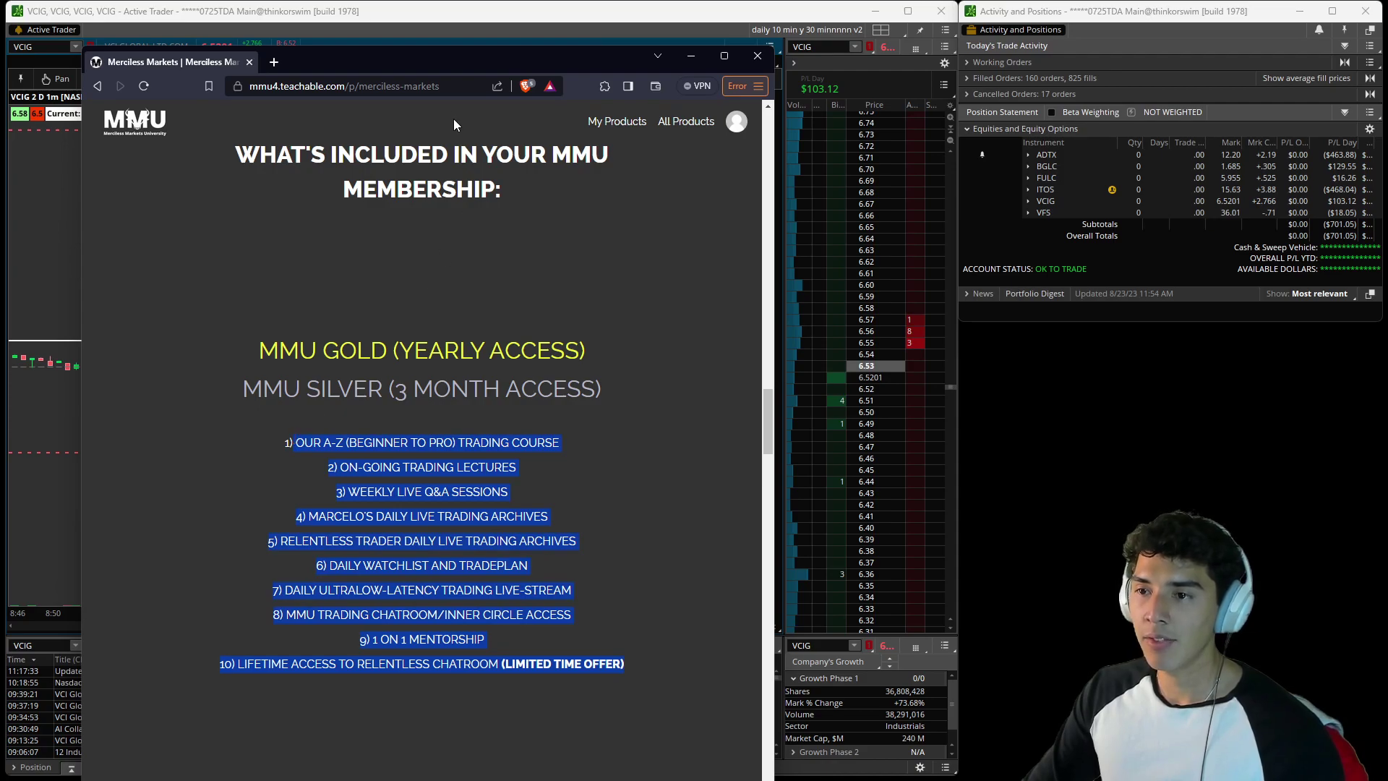
Move the browser window off the screen and examine VCIG's chart from the $8 high to about 10:30.
left_click_drag(457, 62, 0, 71)
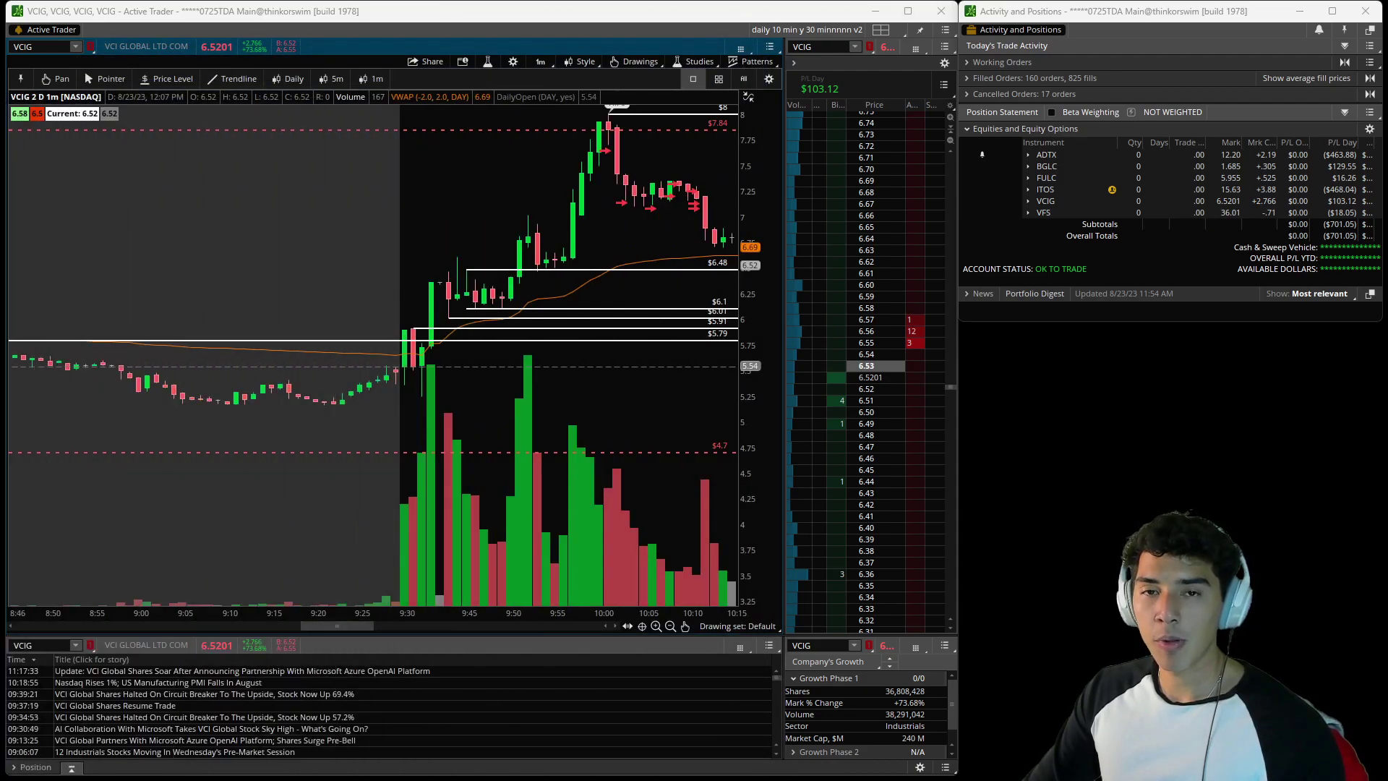
left_click_drag(620, 224, 485, 273)
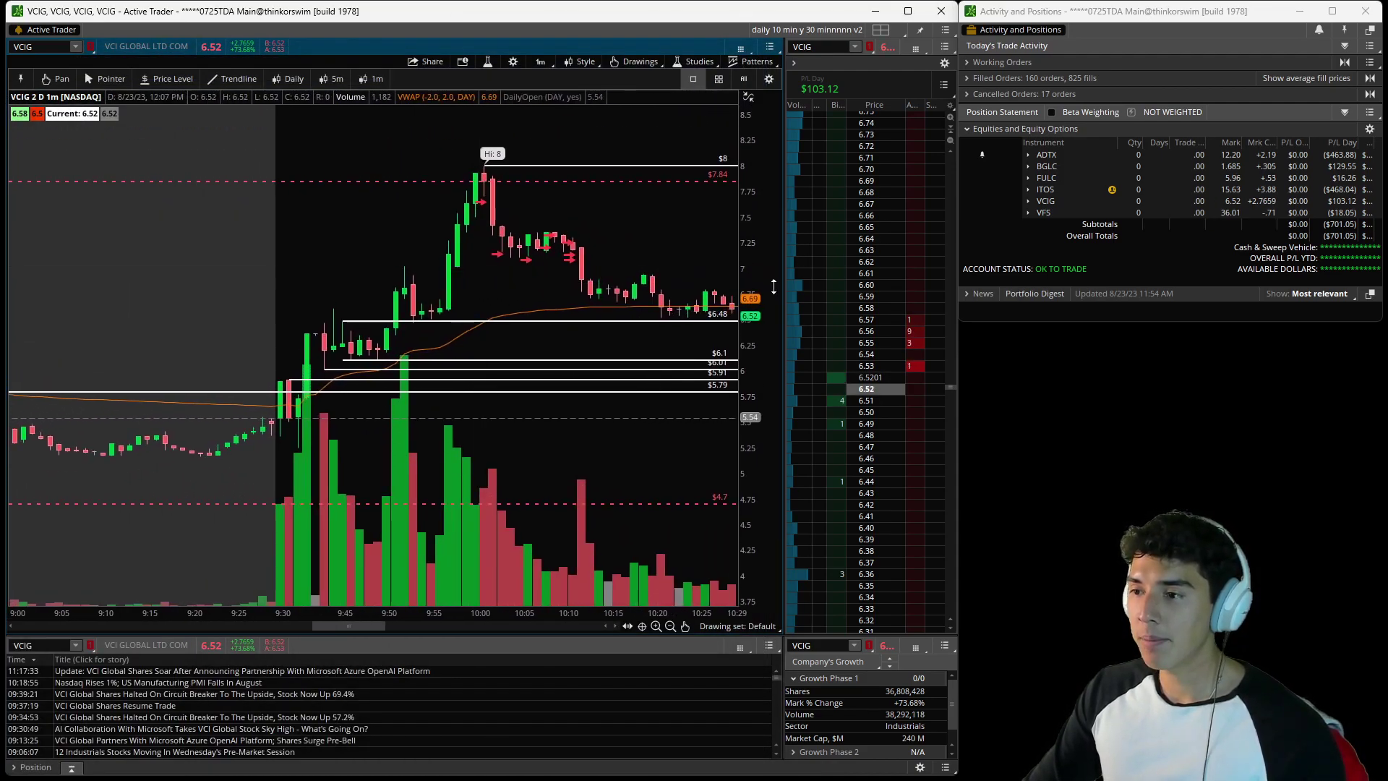
left_click_drag(757, 307, 756, 347)
left_click_drag(715, 444, 751, 419)
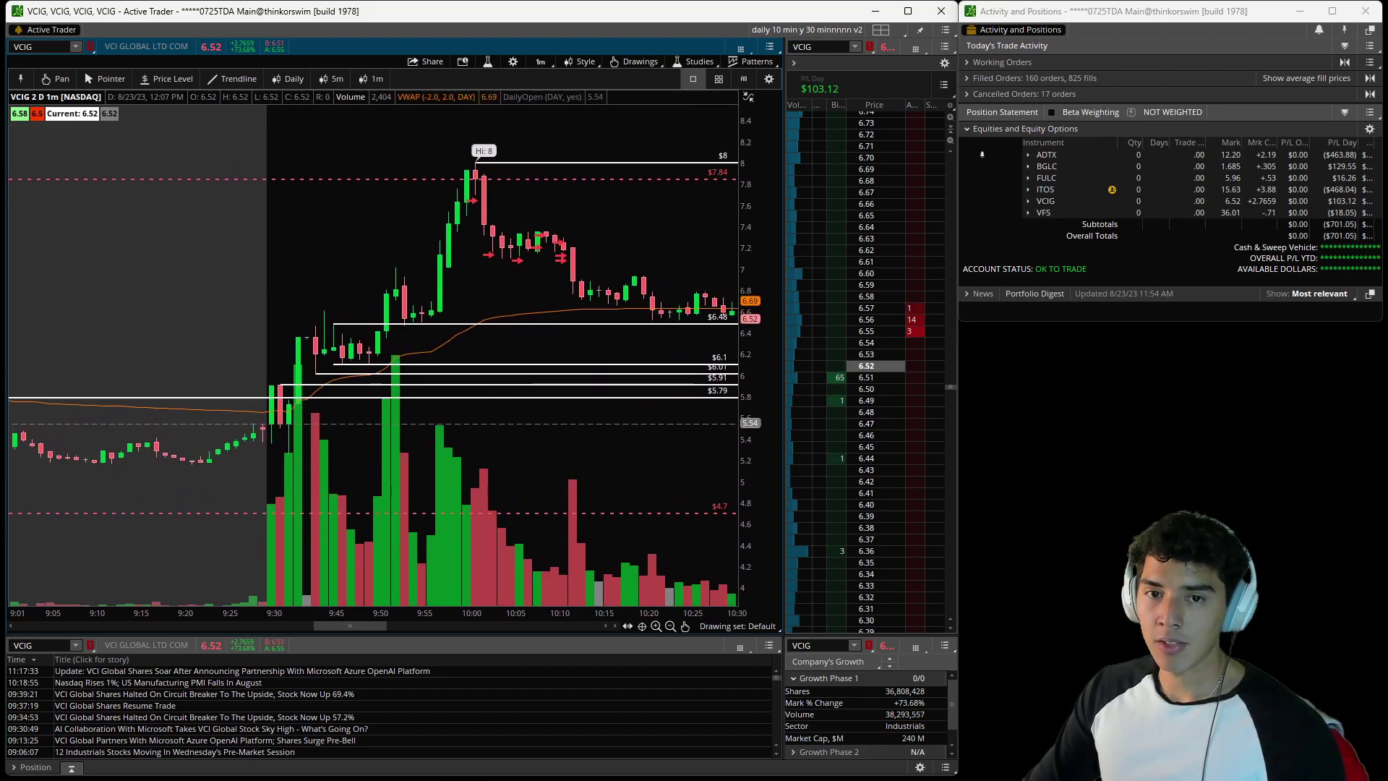
Bring the course page back into view and examine the 40% off prices for MMU Gold and MMU Silver.
left_click_drag(0, 157, 585, 73)
scroll(521, 433, "up", 15)
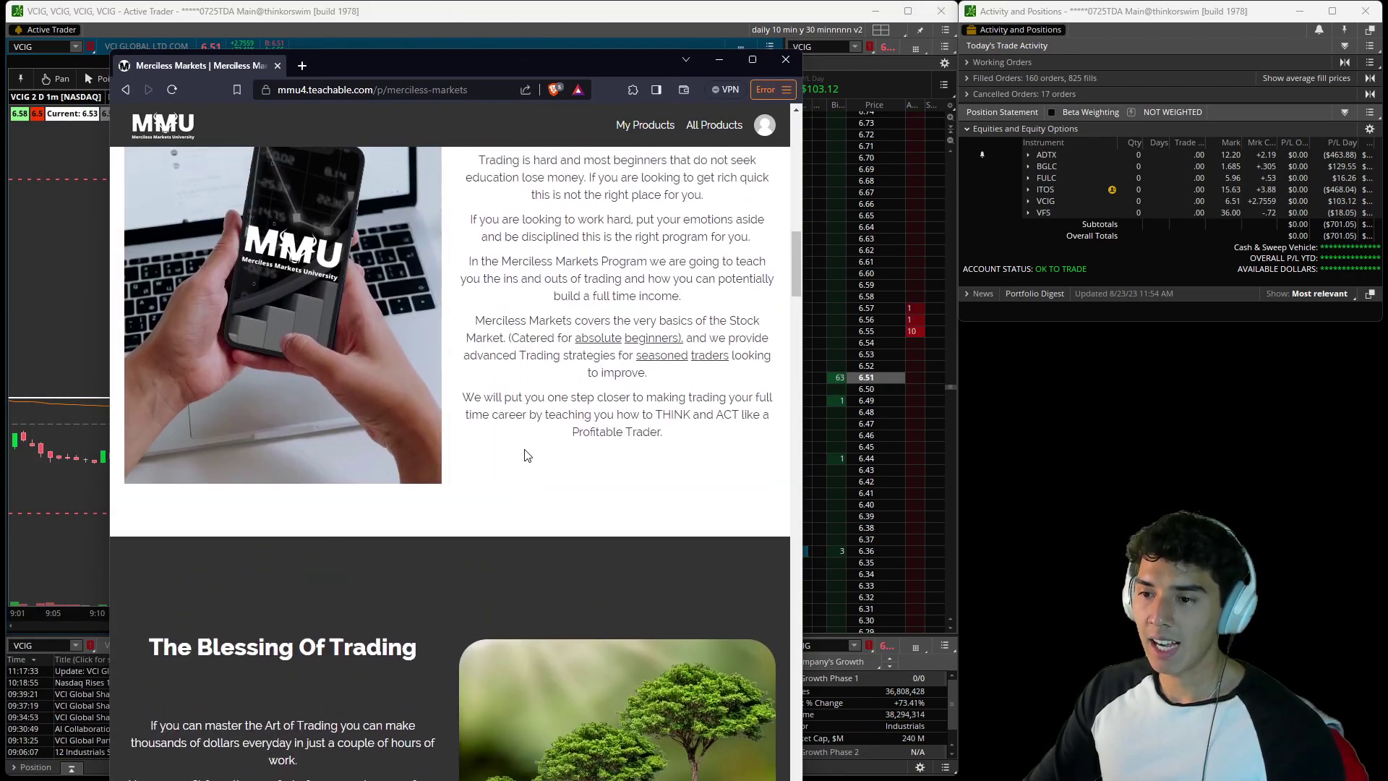
scroll(520, 469, "down", 6)
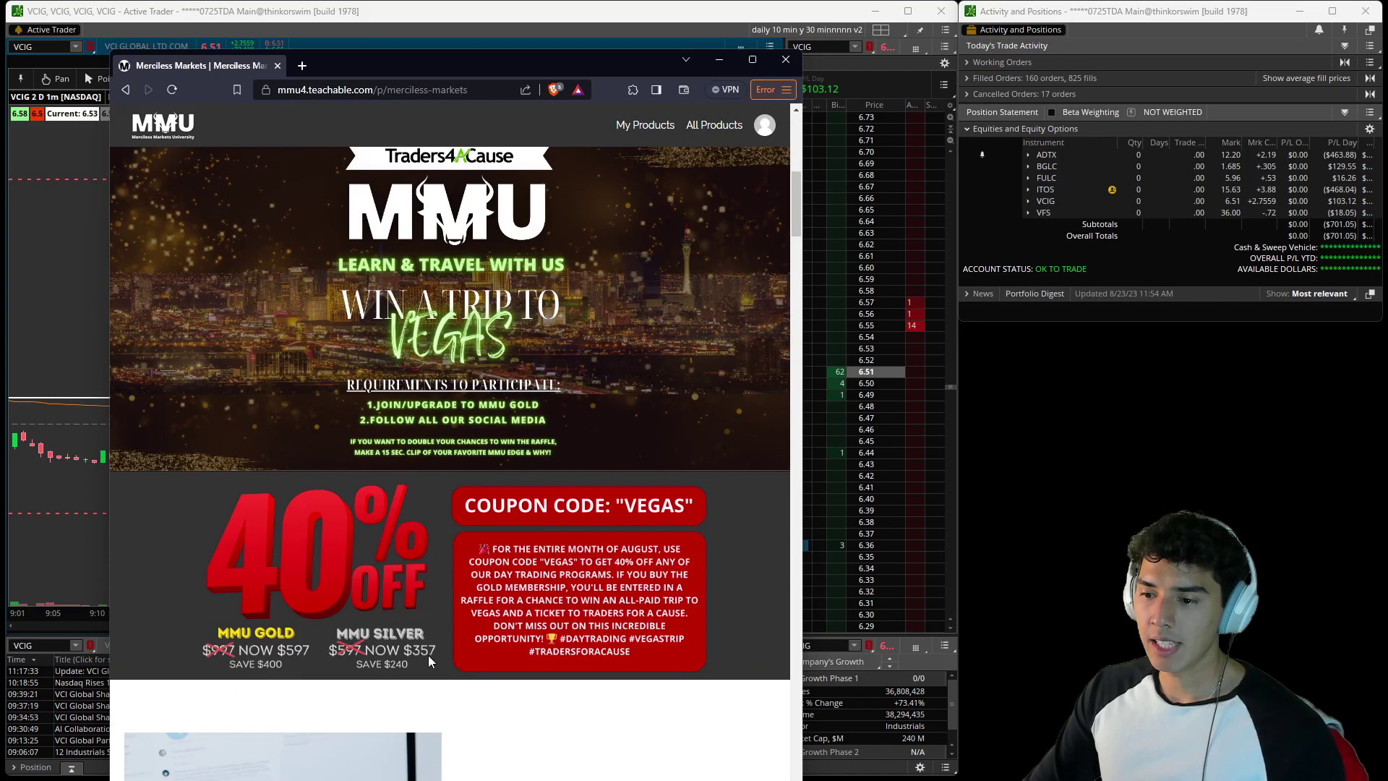
scroll(424, 654, "down", 1)
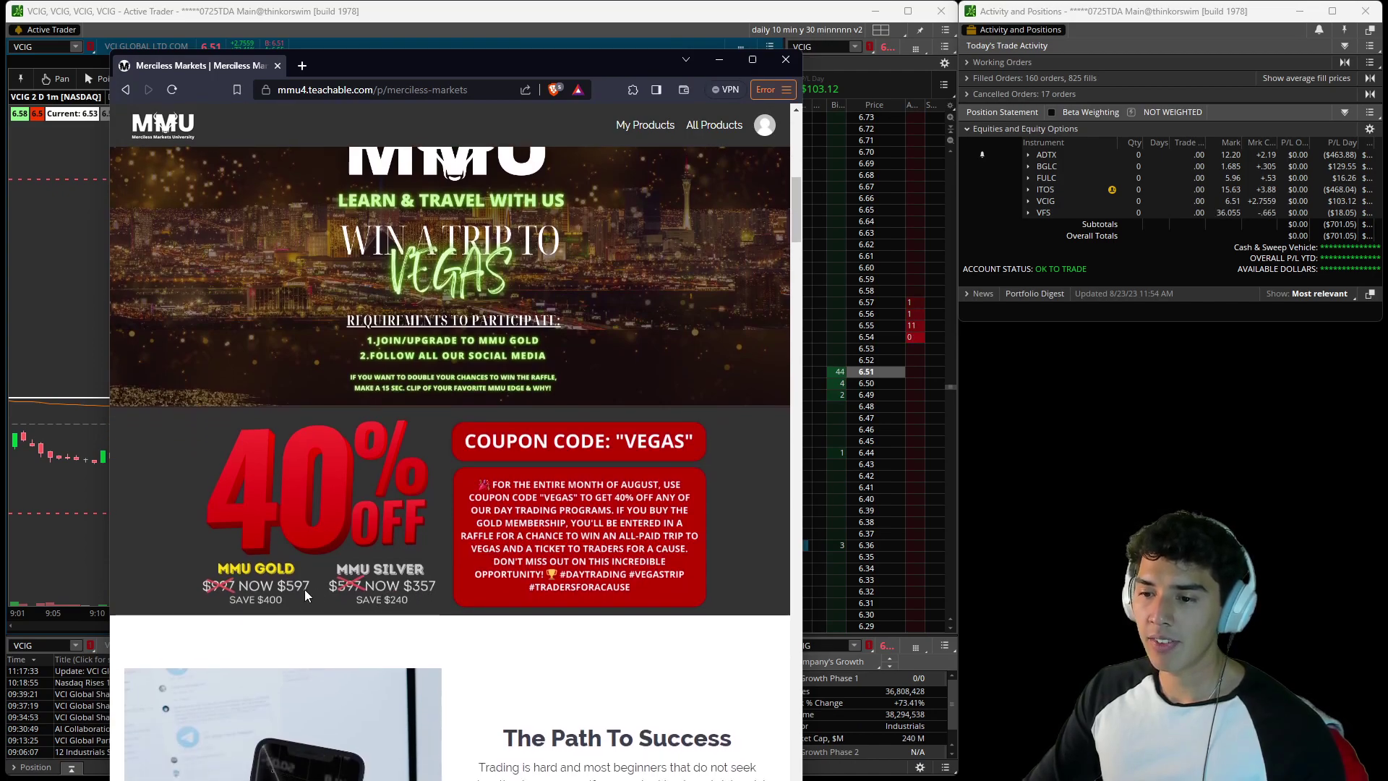
scroll(307, 589, "down", 1)
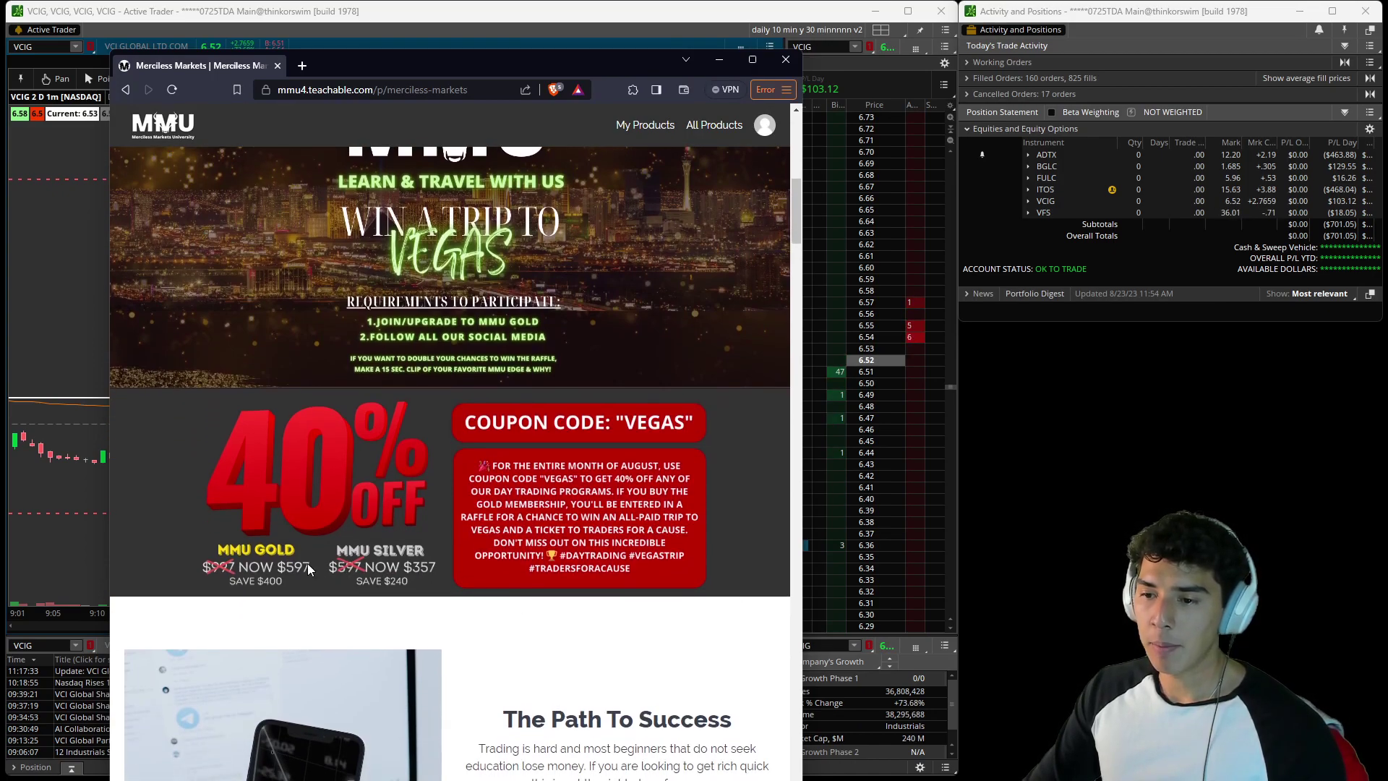
Examine the "VEGAS" coupon code and the Vegas trip banner, and shift the browser window off the order book.
scroll(341, 518, "up", 1)
scroll(715, 474, "up", 1)
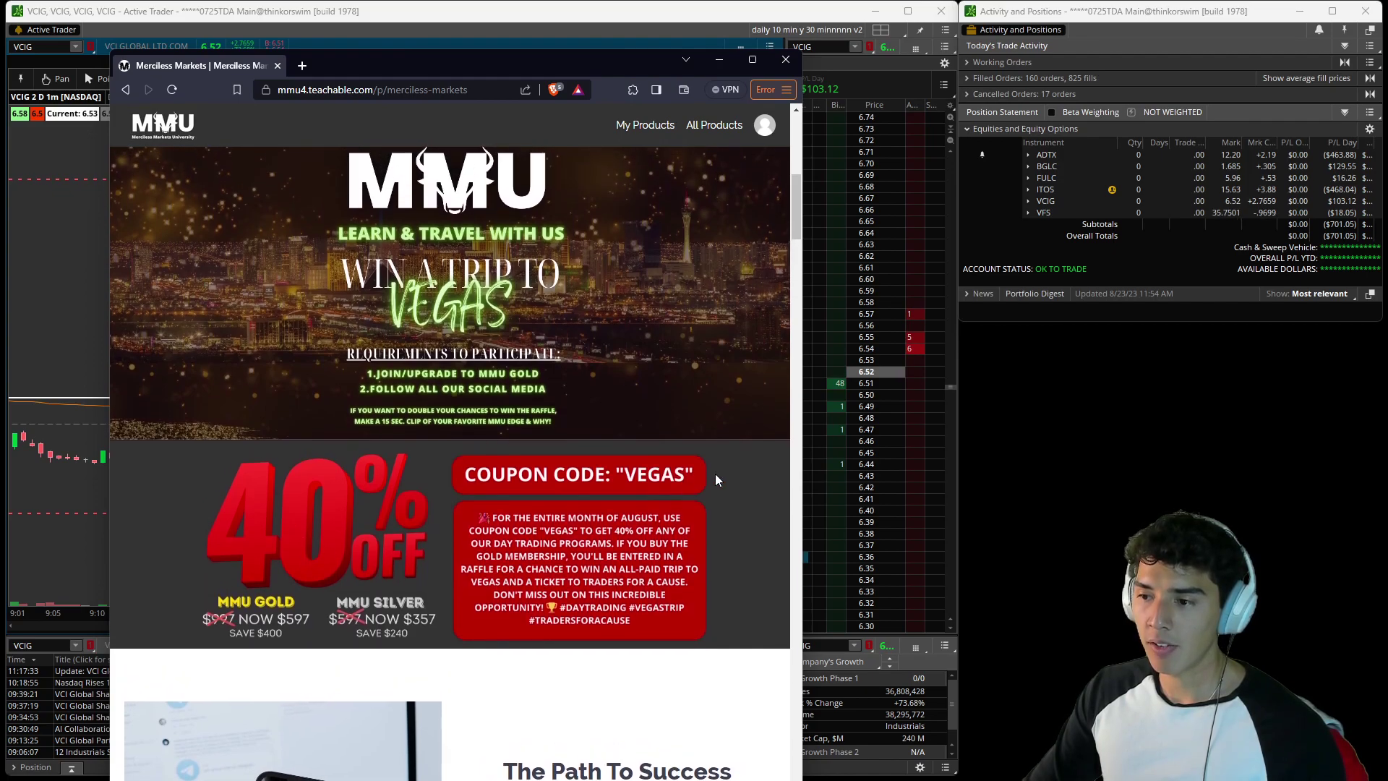
scroll(696, 528, "down", 1)
scroll(600, 497, "up", 2)
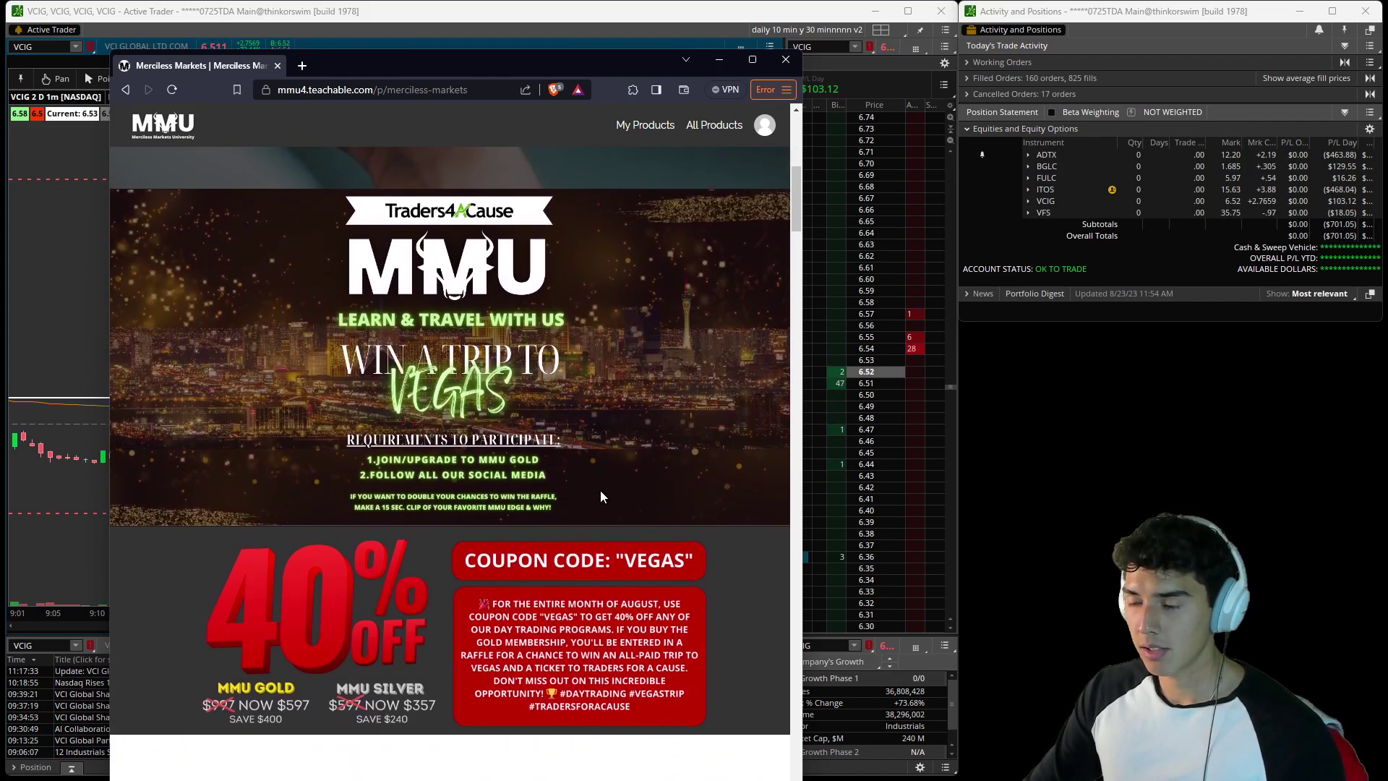
left_click_drag(521, 71, 420, 42)
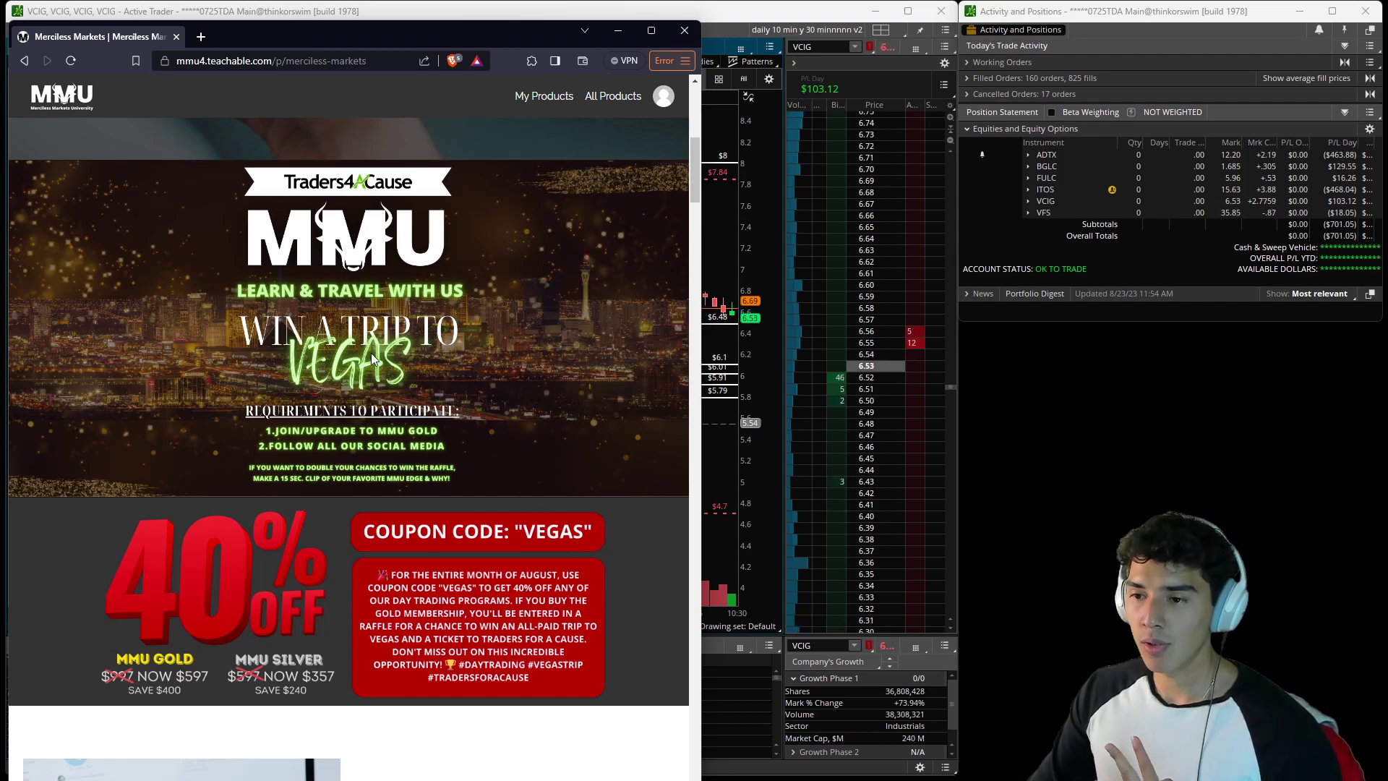
Return to the MMU membership list and highlight the lifetime Relentless chatroom access item again.
scroll(350, 344, "down", 20)
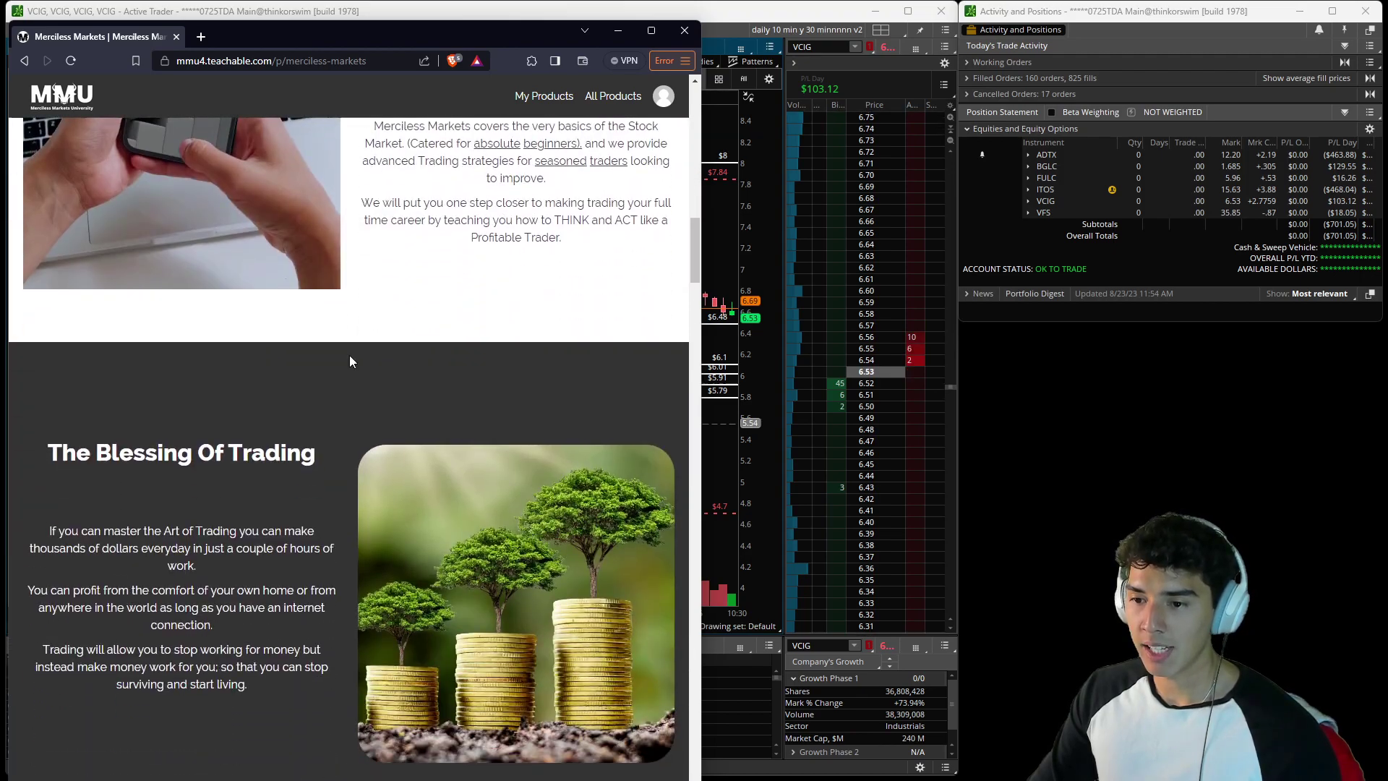
scroll(350, 365, "down", 6)
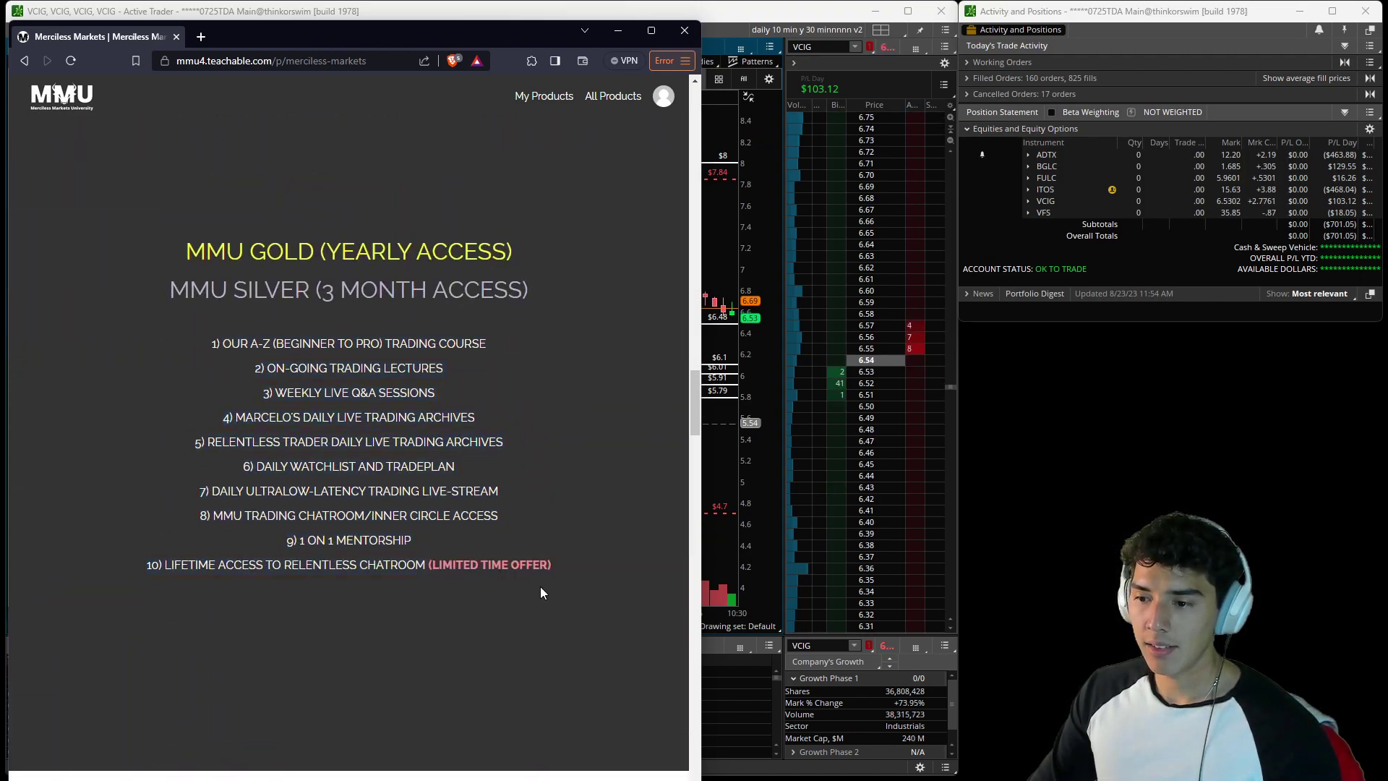
left_click_drag(307, 579, 402, 595)
left_click(203, 584)
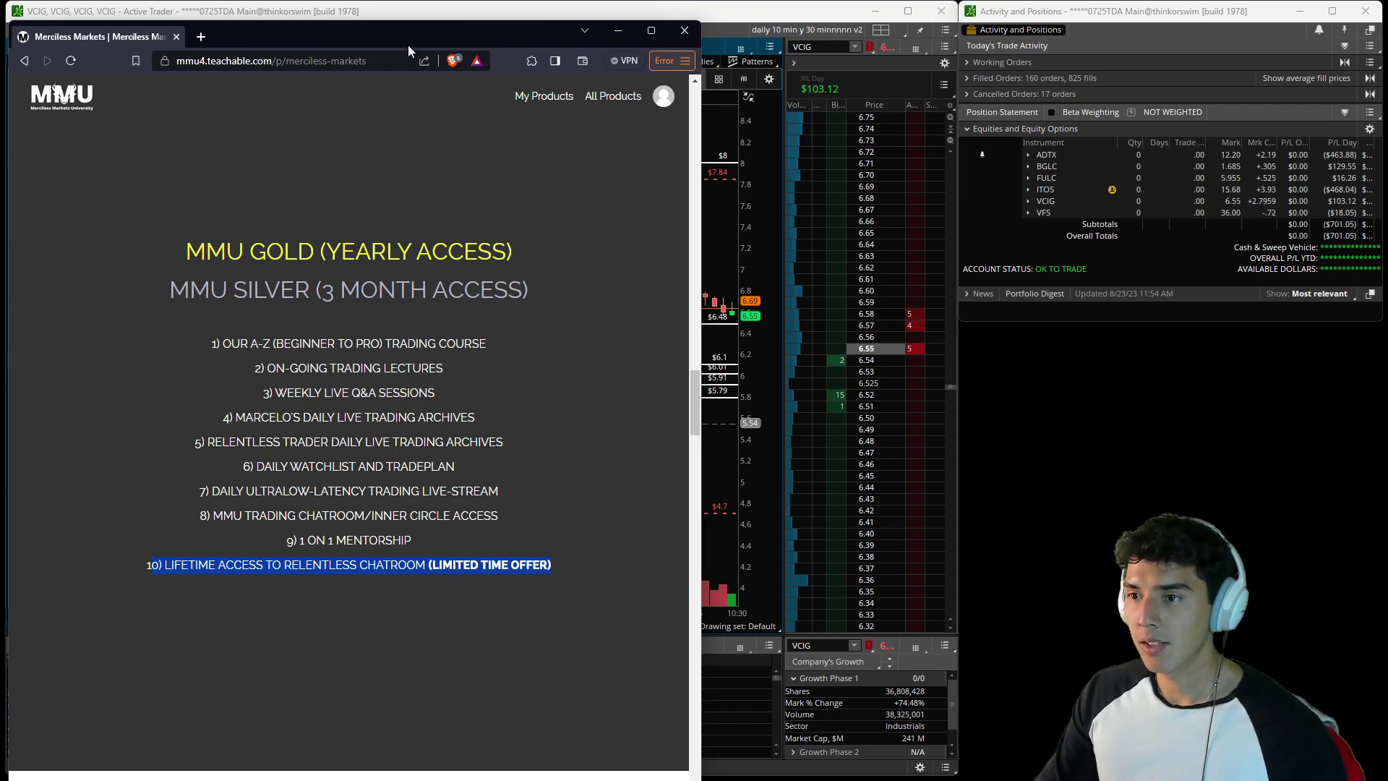
Minimise the browser and examine VCIG's full-day 1-minute chart, from premarket through the $6.83–$7.20 midday range.
left_click(617, 30)
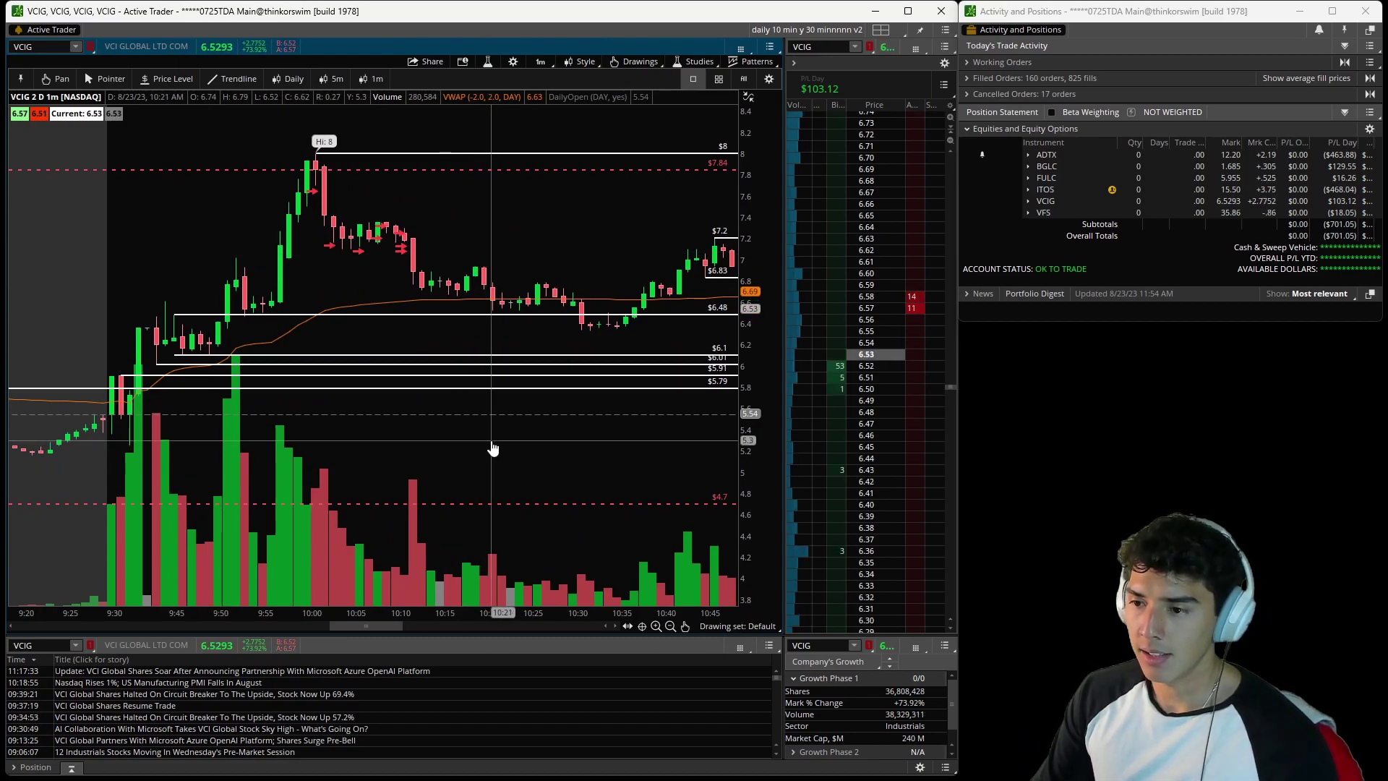
left_click_drag(491, 441, 0, 447)
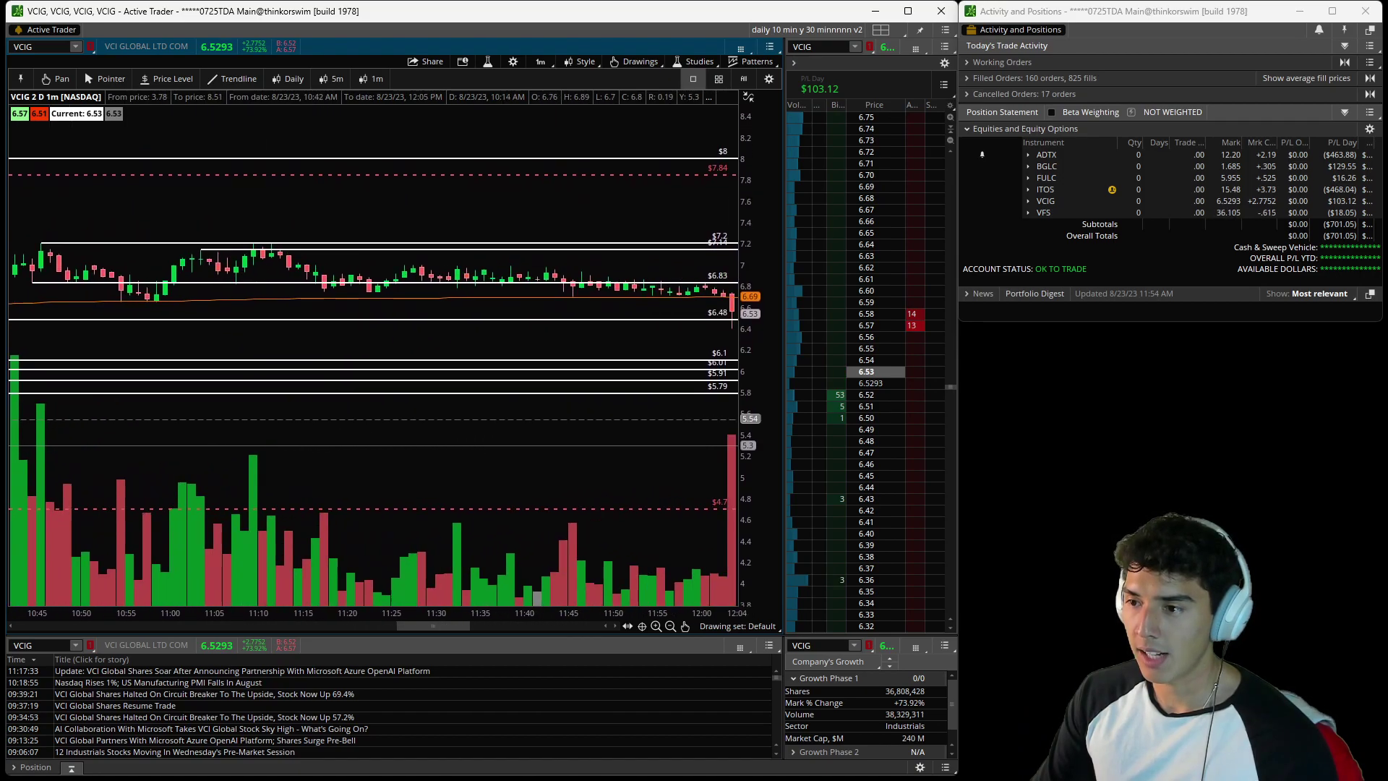
left_click_drag(409, 457, 588, 498)
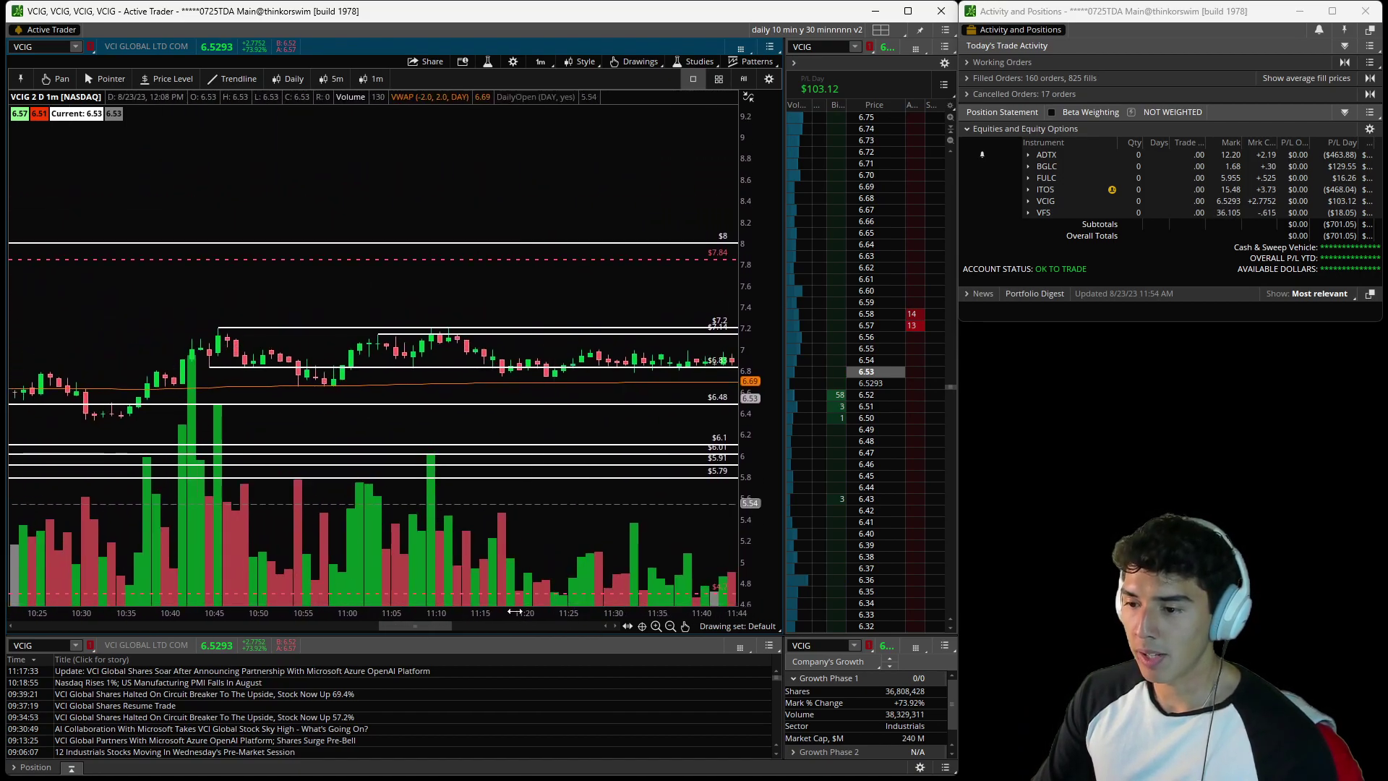
scroll(506, 481, "down", 5)
left_click_drag(487, 475, 512, 412)
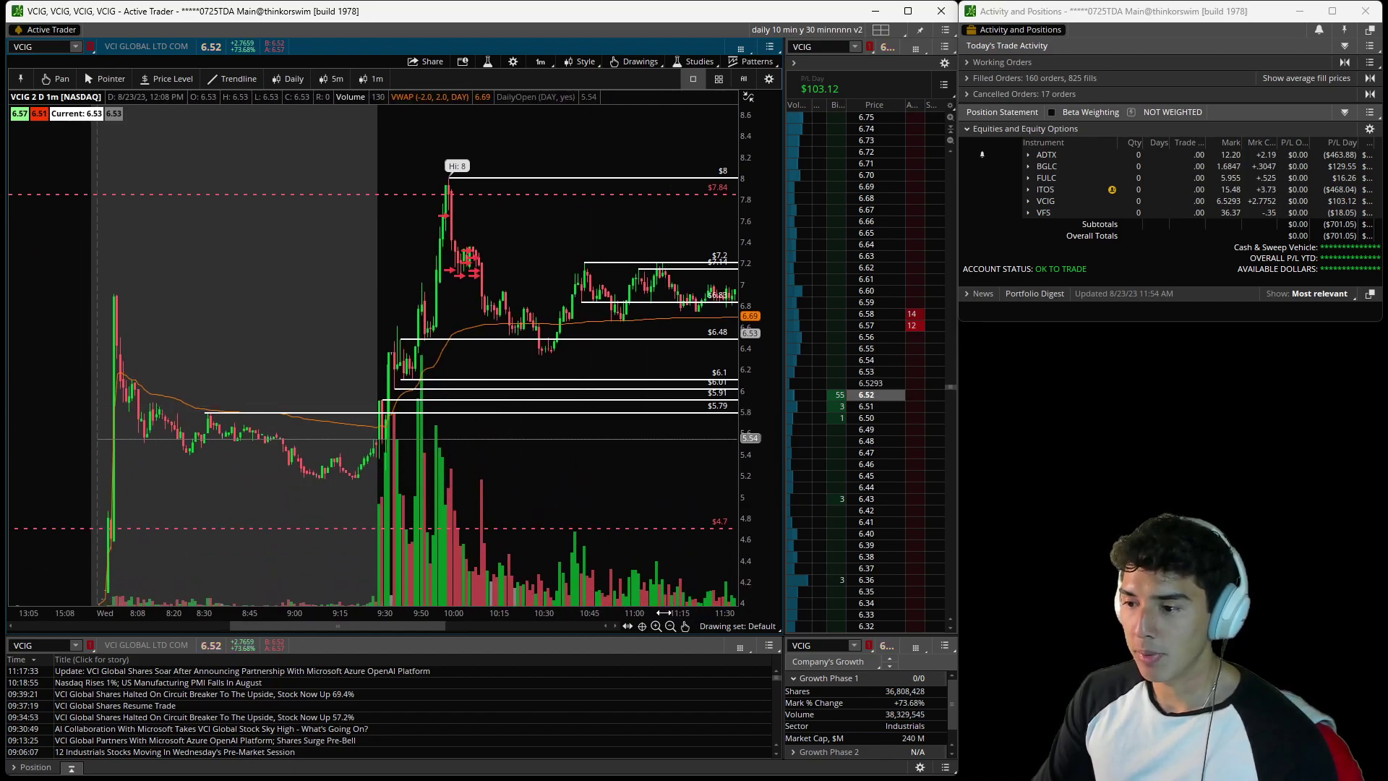
Examine VCIG's 1-minute chart from the 9:30 open and the run to $8 through the midday consolidation.
left_click_drag(664, 616, 405, 629)
left_click_drag(436, 463, 579, 421)
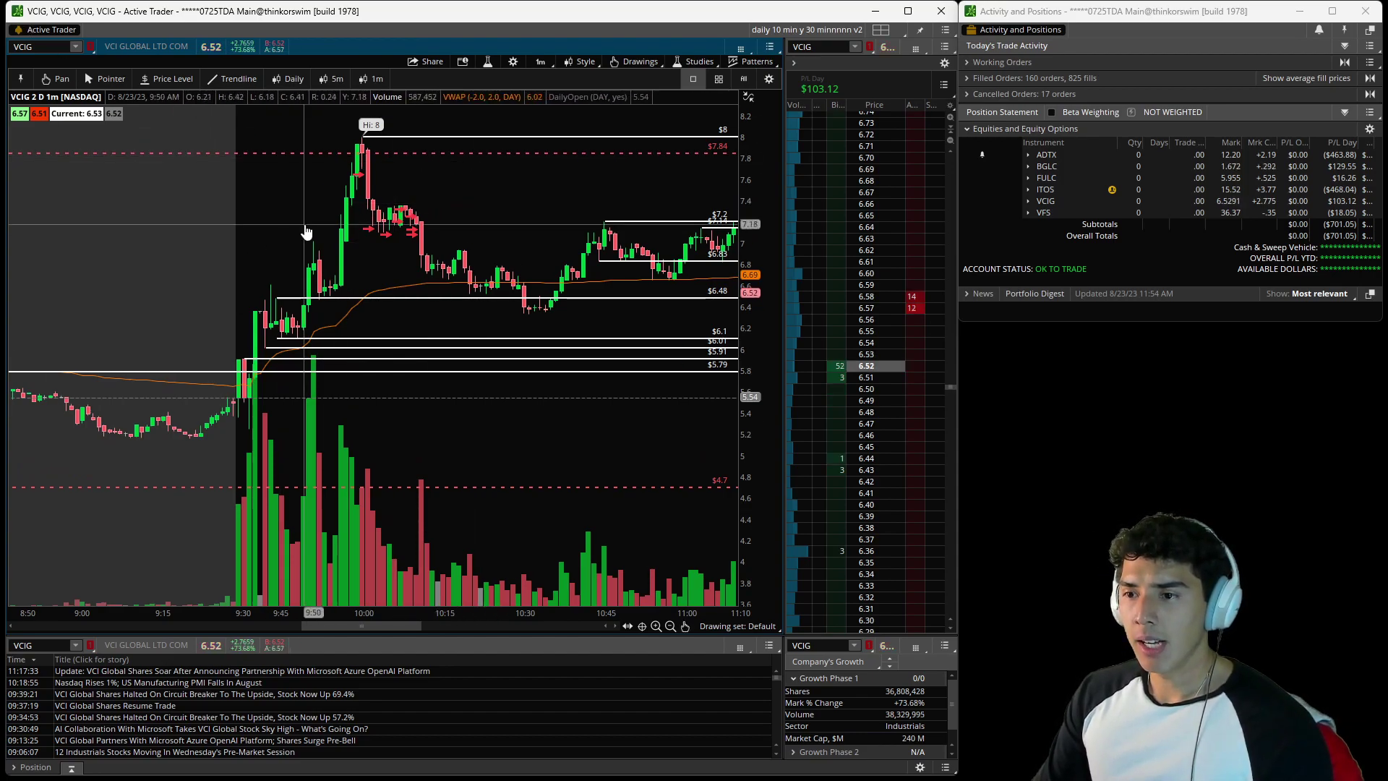
mouse_move(392, 336)
left_mouse_down()
mouse_move(371, 306)
mouse_move(390, 323)
left_mouse_up()
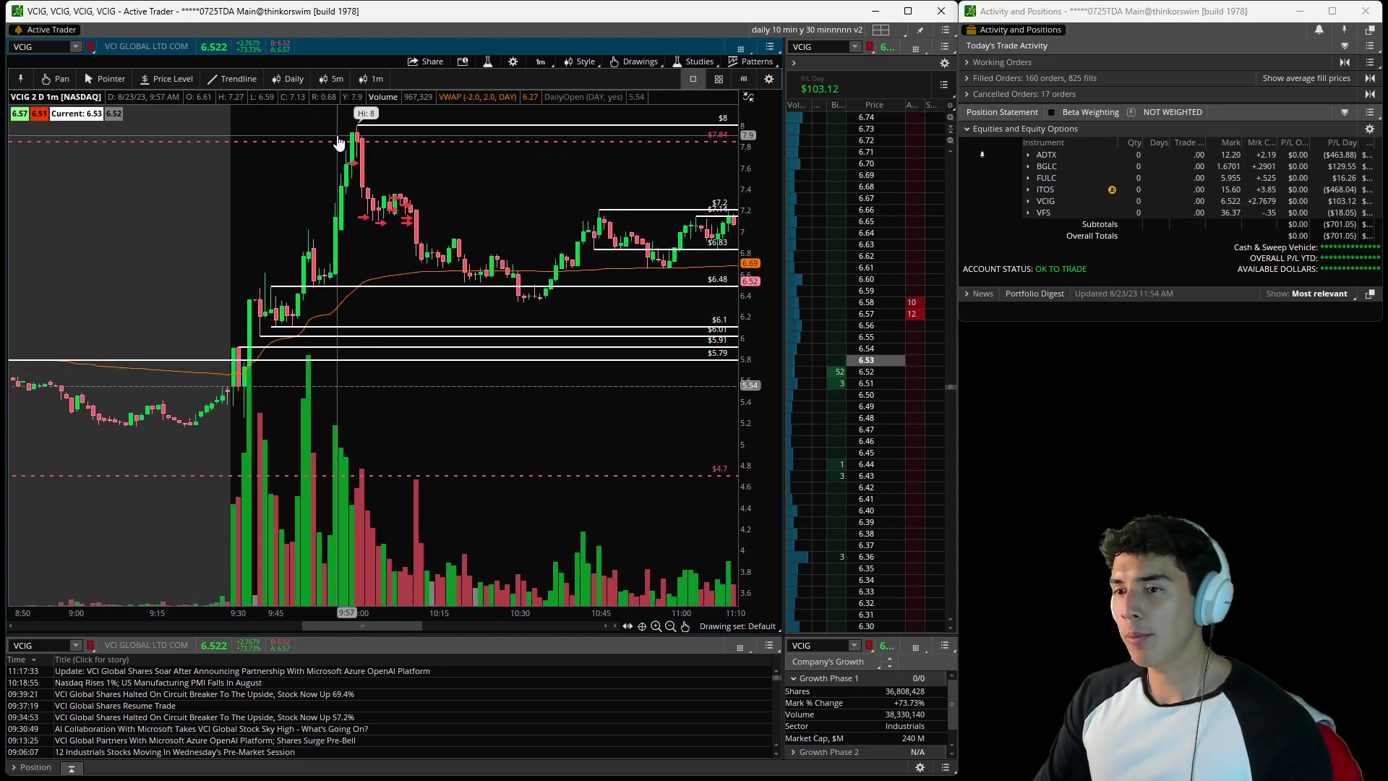
left_click_drag(531, 229, 275, 232)
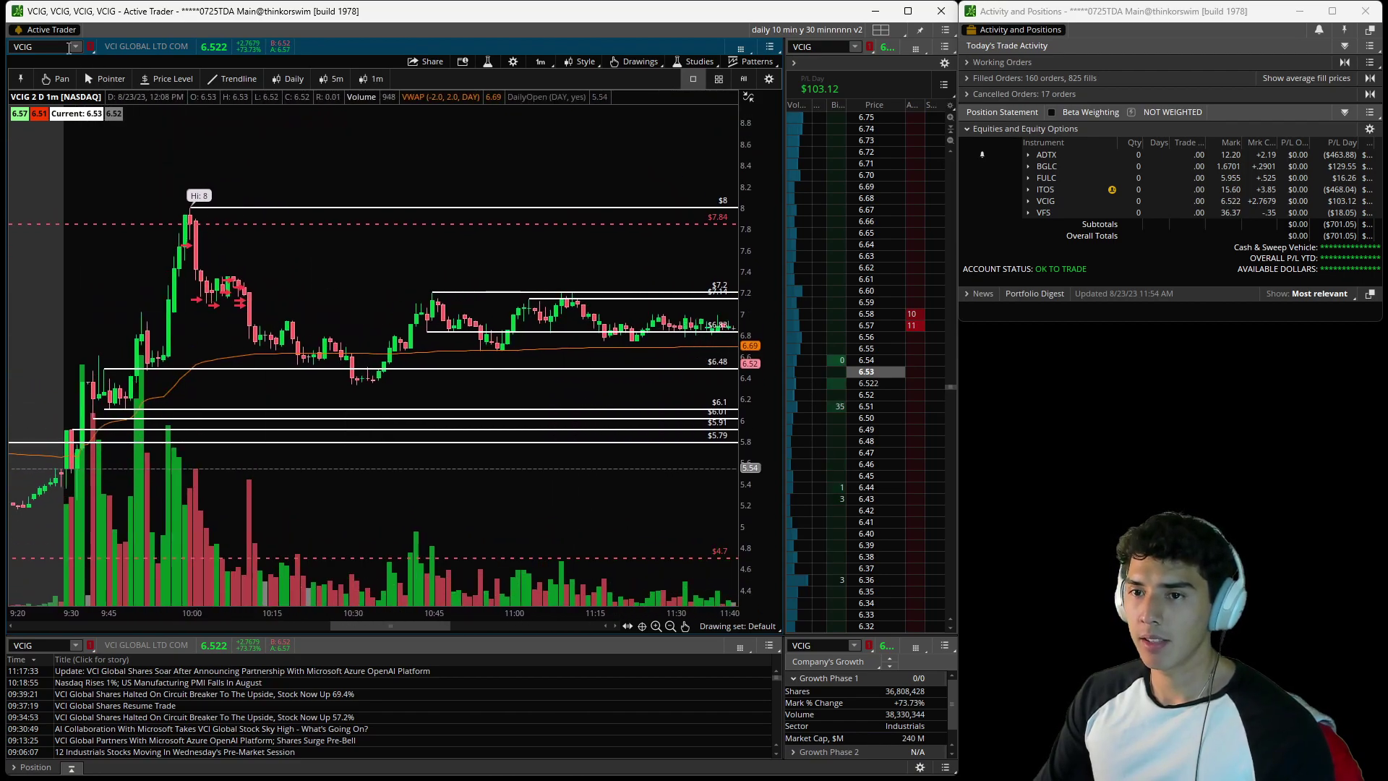
Load ADTX in the 1-minute chart and examine the marked trades around 10:30 near the $11.87 level.
left_click(43, 47)
type("ADTX")
key("Return")
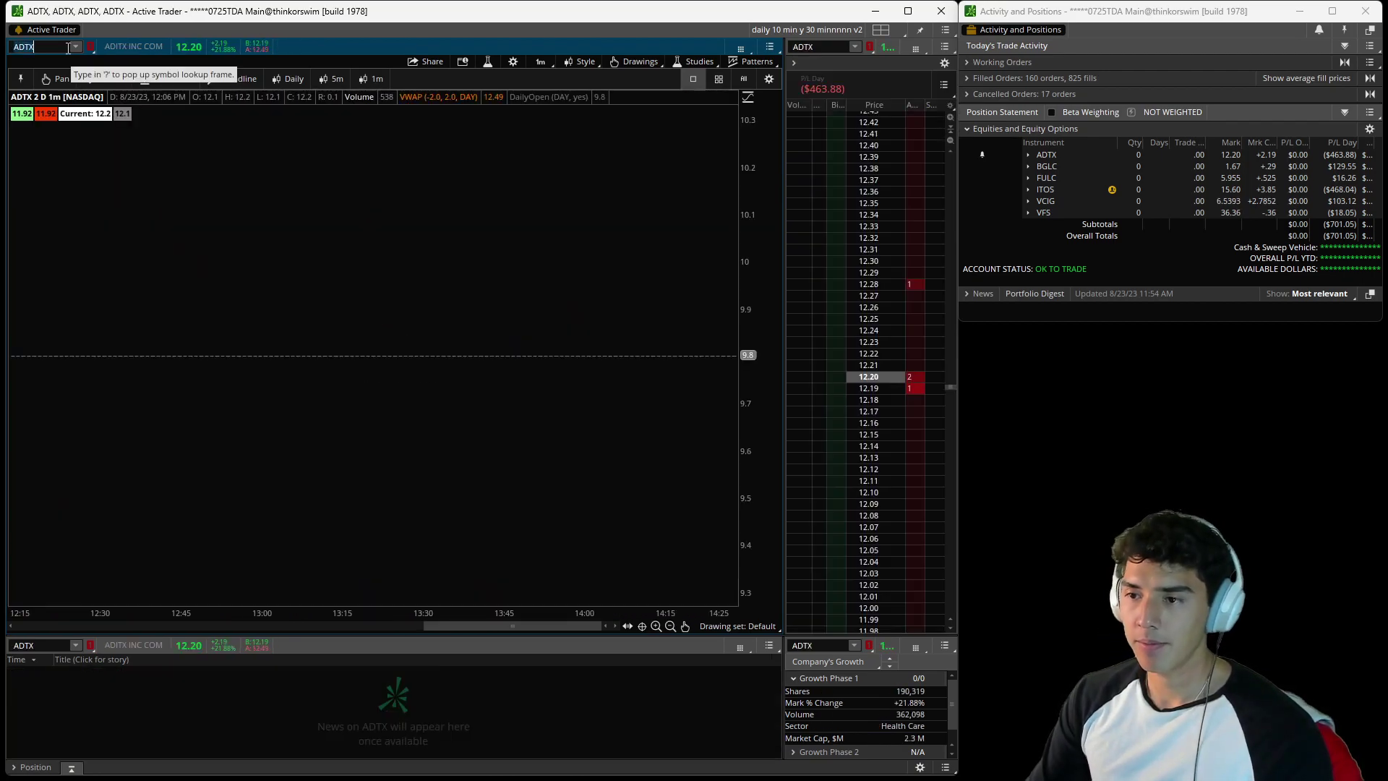
middle_click(476, 263)
left_click(510, 281)
left_click_drag(453, 325, 348, 352)
left_click_drag(441, 398, 77, 410)
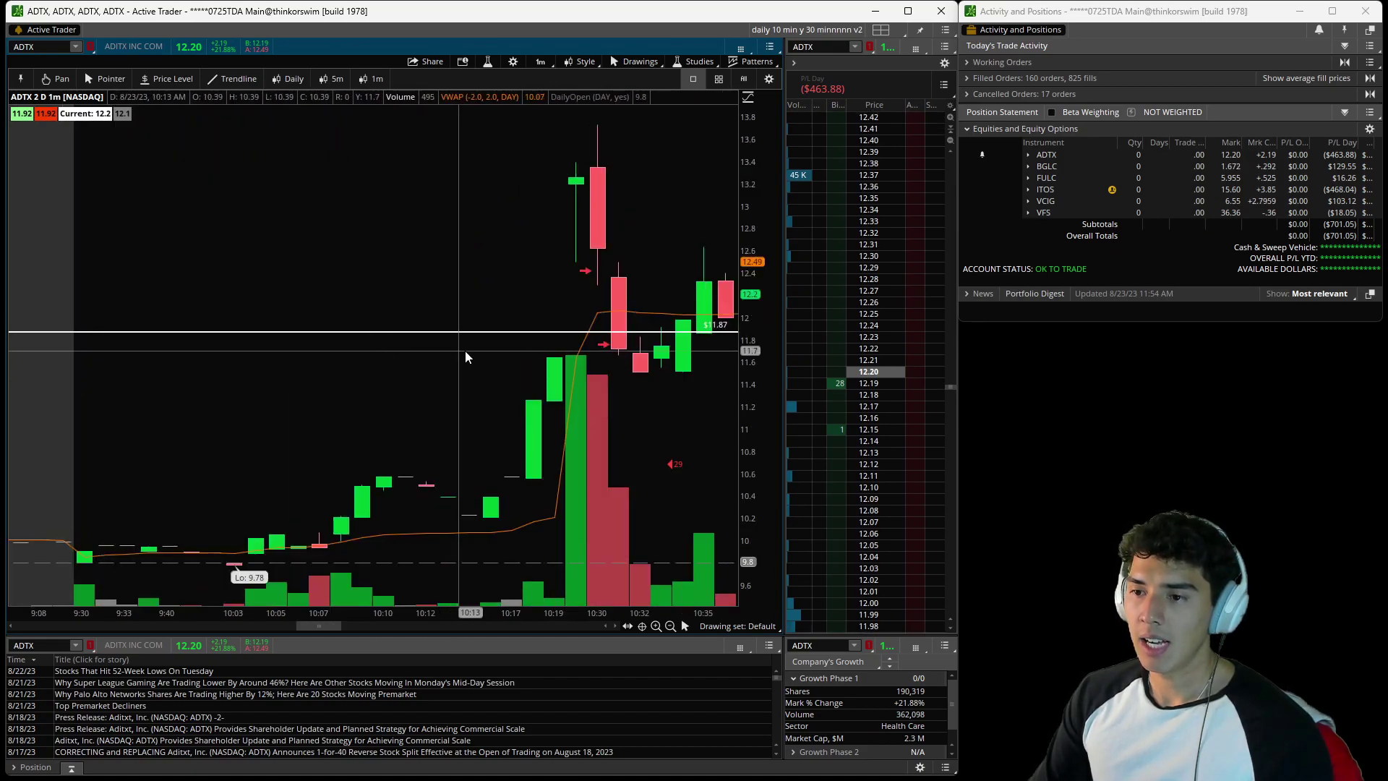
middle_click(670, 217)
left_click(678, 226)
left_click_drag(636, 226, 480, 229)
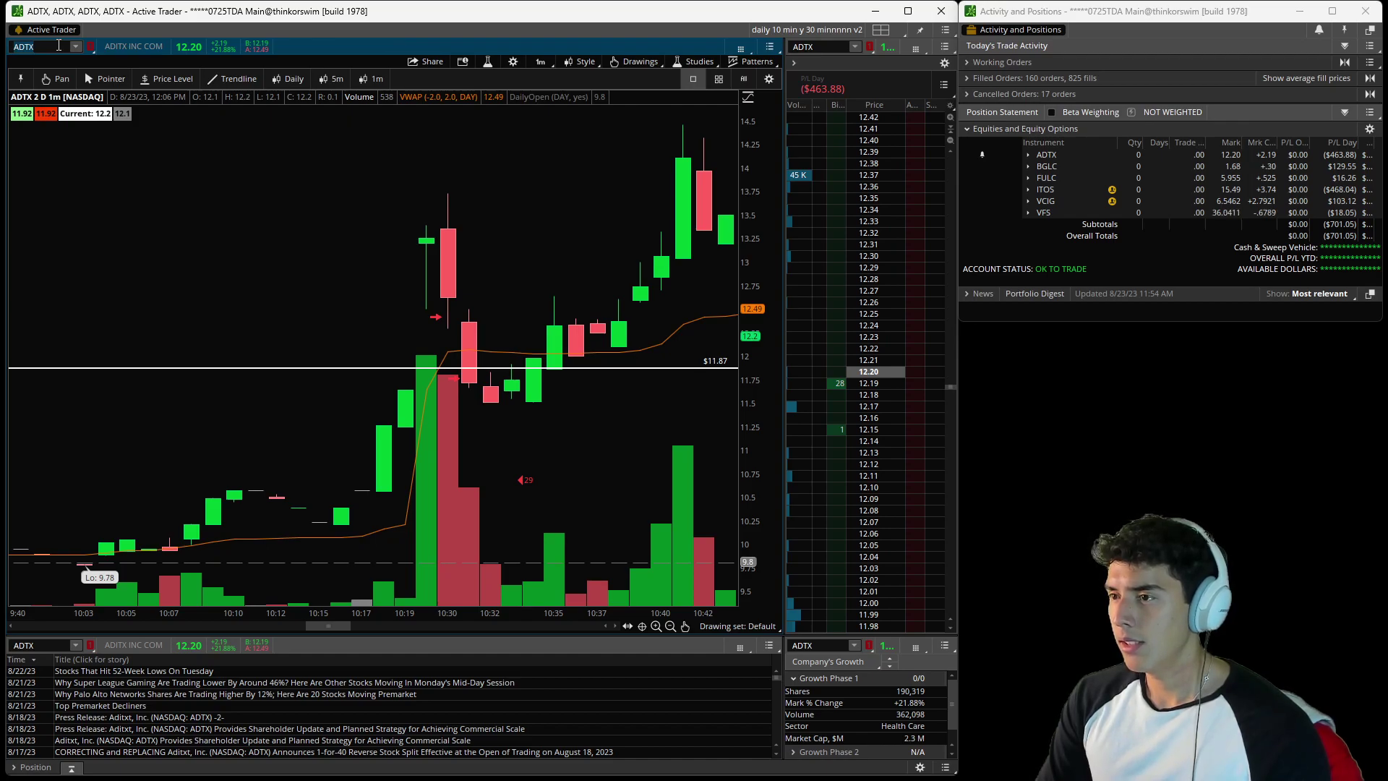
Load ITOS in the 1-minute chart and switch to the panning cursor.
type("ITOS")
key("Return")
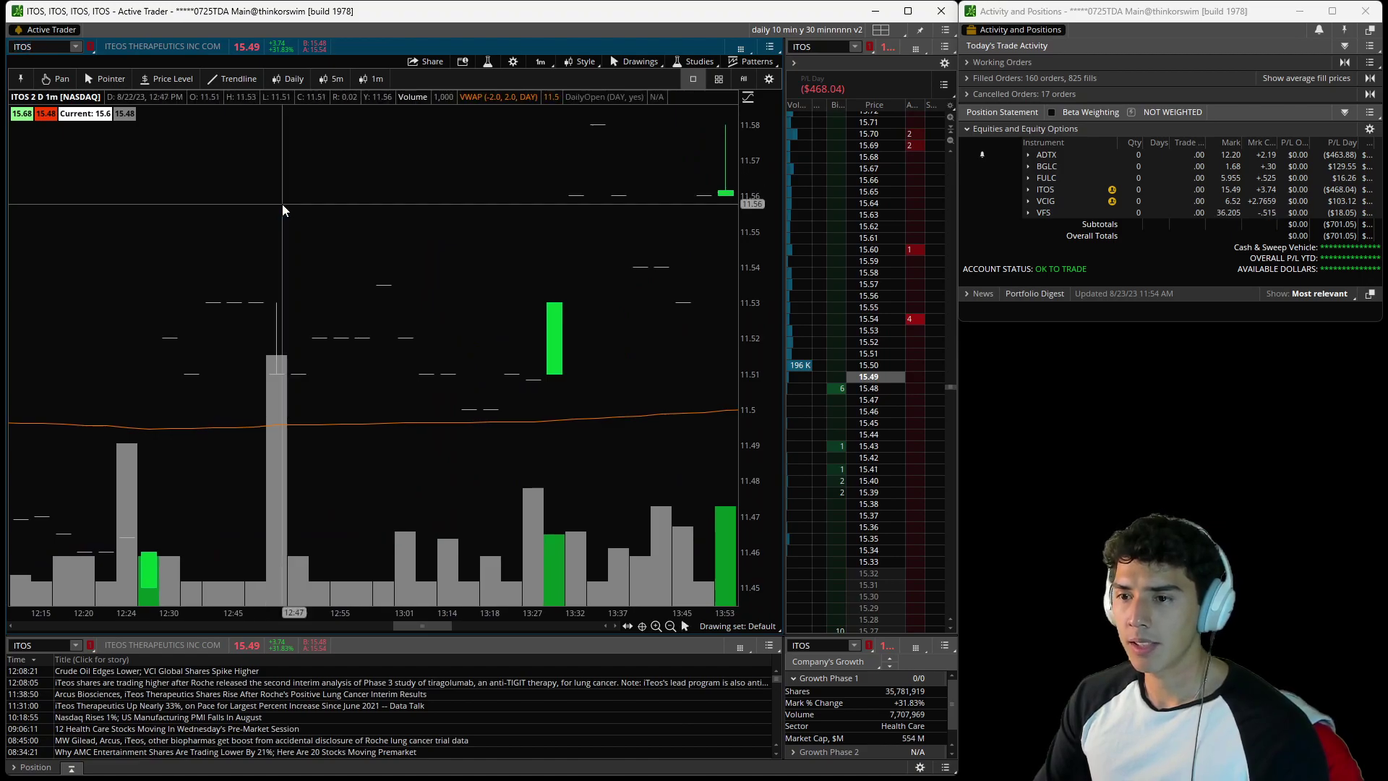
middle_click(489, 202)
left_click(463, 233)
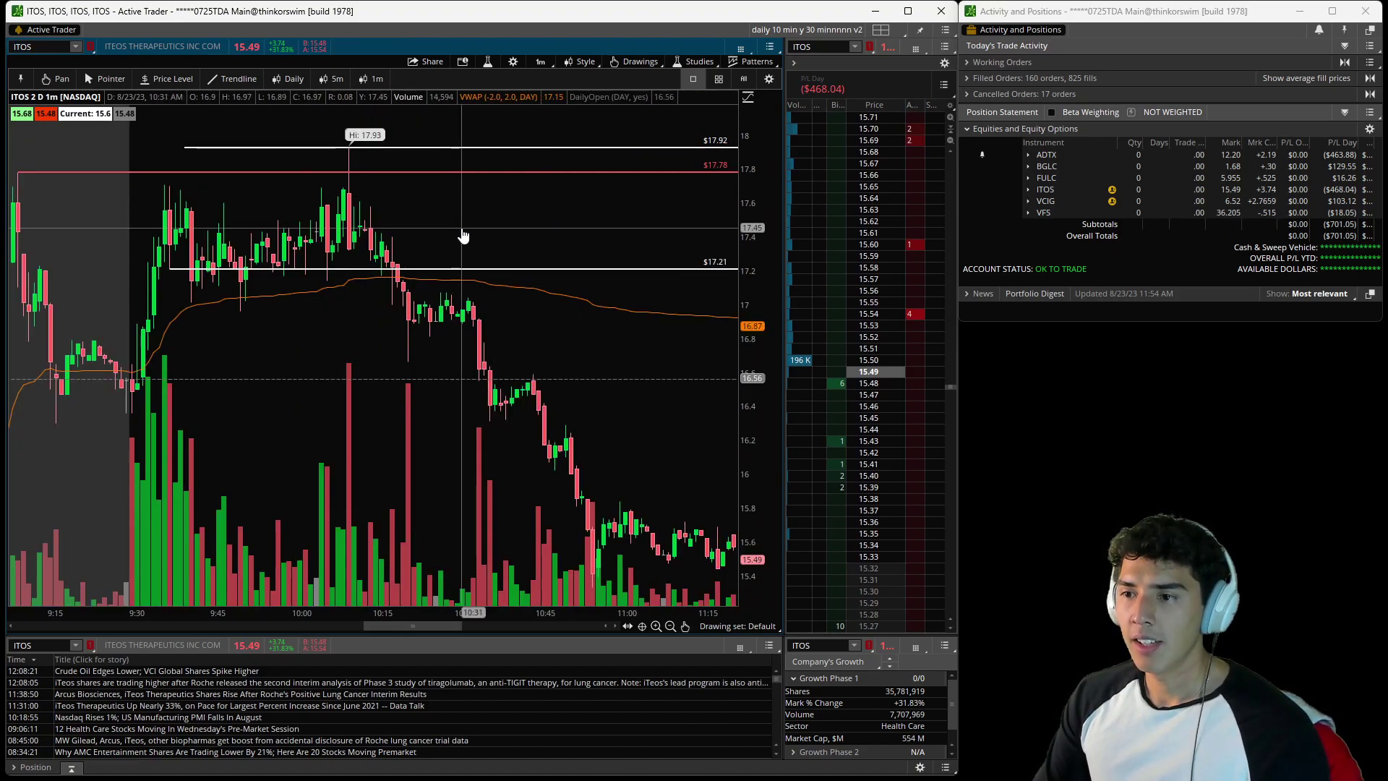
Frame ITOS from the premarket climb to the $17.78 level through the first ten minutes after the open.
left_click_drag(278, 433, 580, 565)
left_click_drag(612, 608, 467, 624)
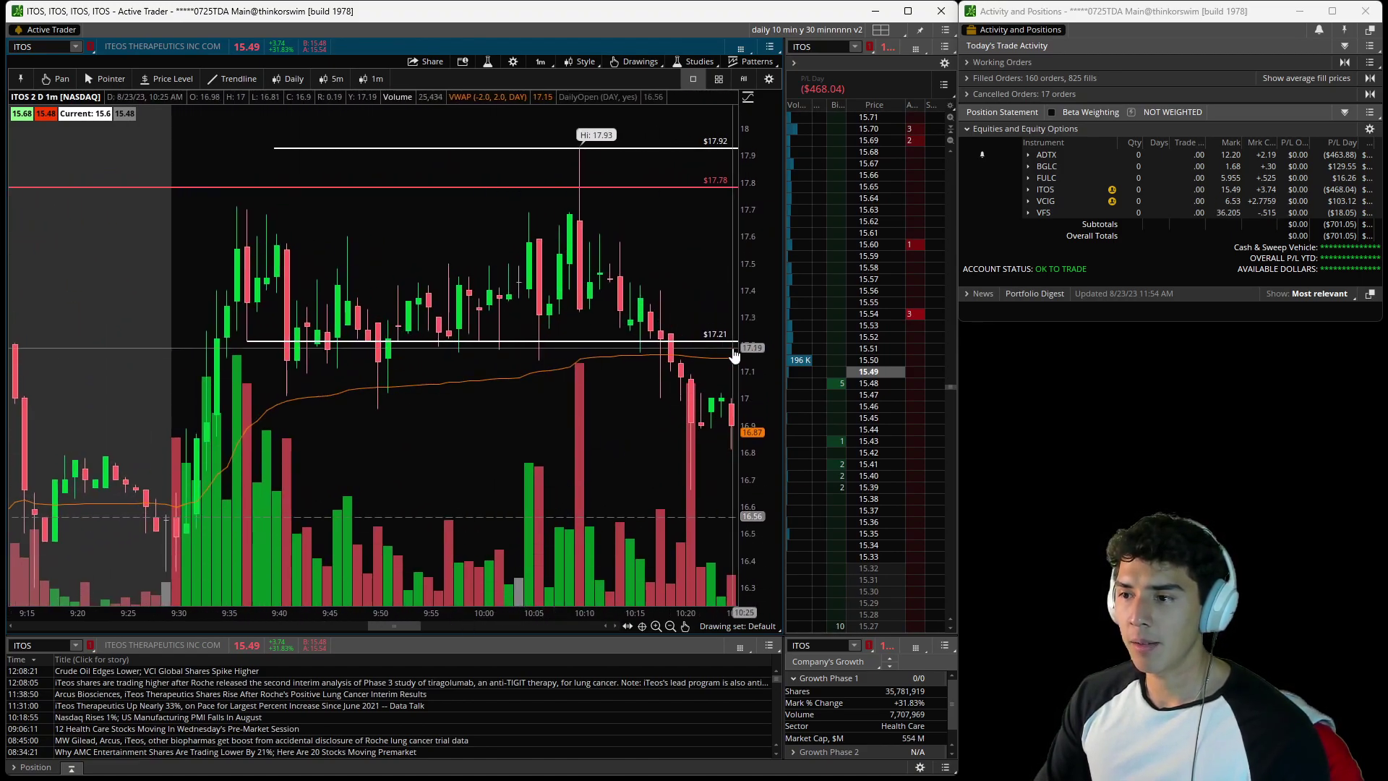
left_click_drag(754, 402, 788, 442)
scroll(687, 393, "up", 5)
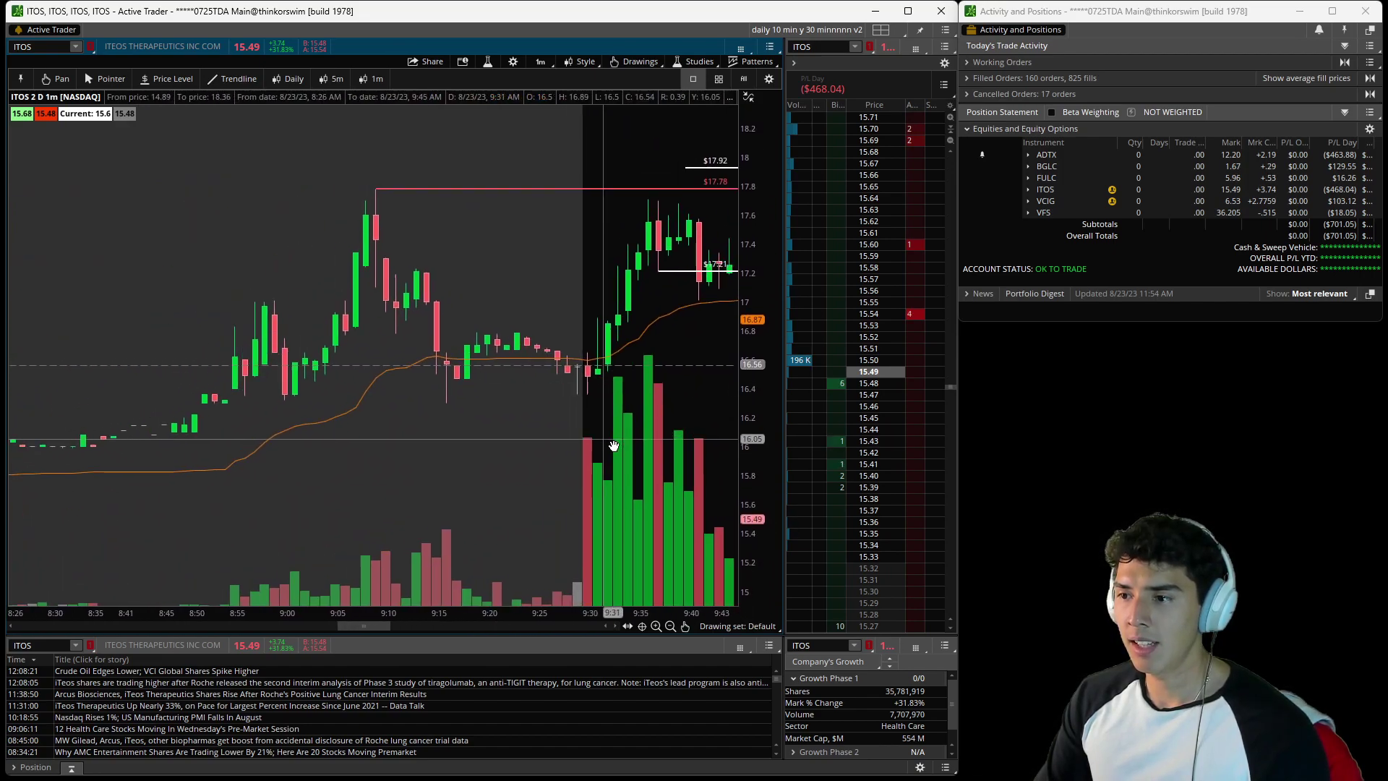
left_click_drag(699, 614, 568, 612)
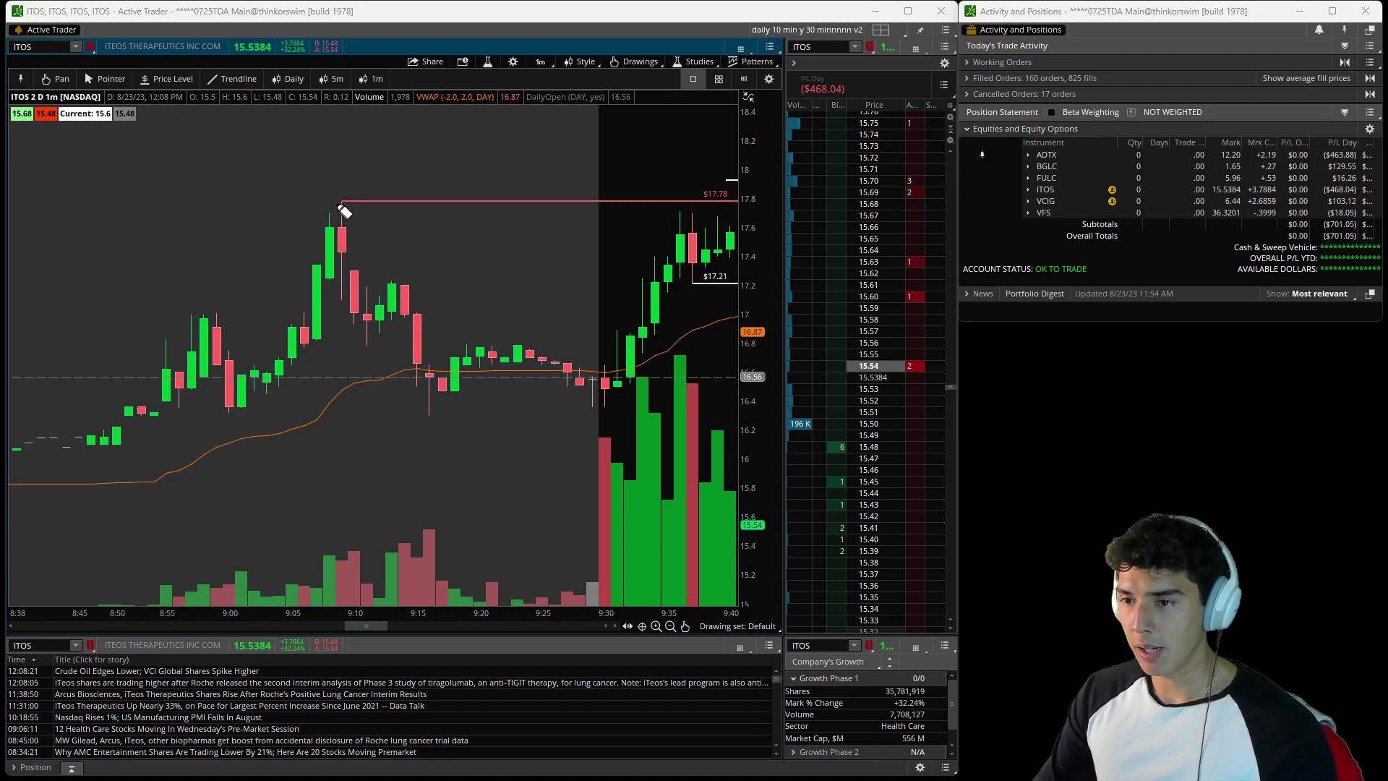
Sketch a cup with a rim and handle in the empty area of the ITOS chart, and erase the sketch.
mouse_move(114, 194)
left_mouse_down()
mouse_move(115, 230)
mouse_move(186, 202)
mouse_move(185, 229)
mouse_move(197, 206)
mouse_move(215, 222)
left_mouse_up()
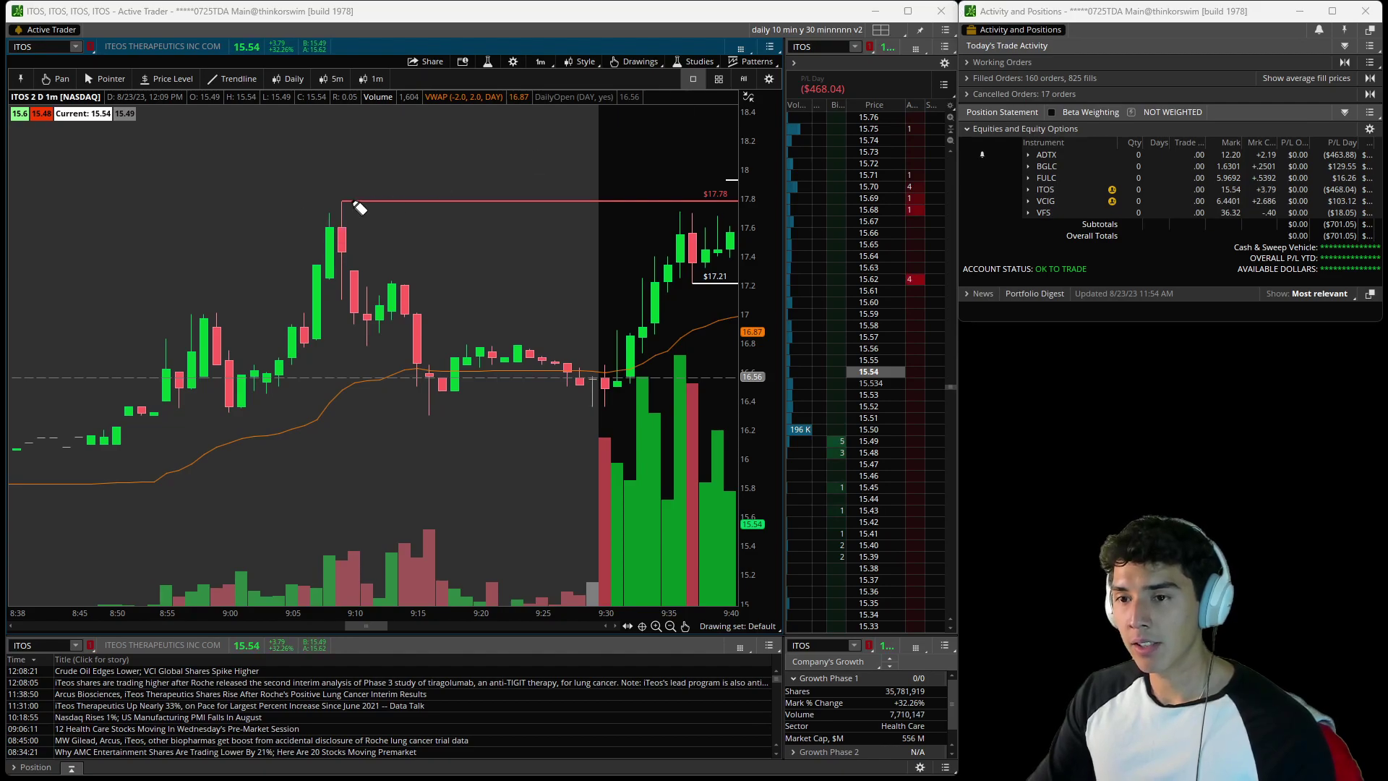
mouse_move(62, 190)
left_mouse_down()
mouse_move(165, 259)
mouse_move(172, 188)
left_mouse_up()
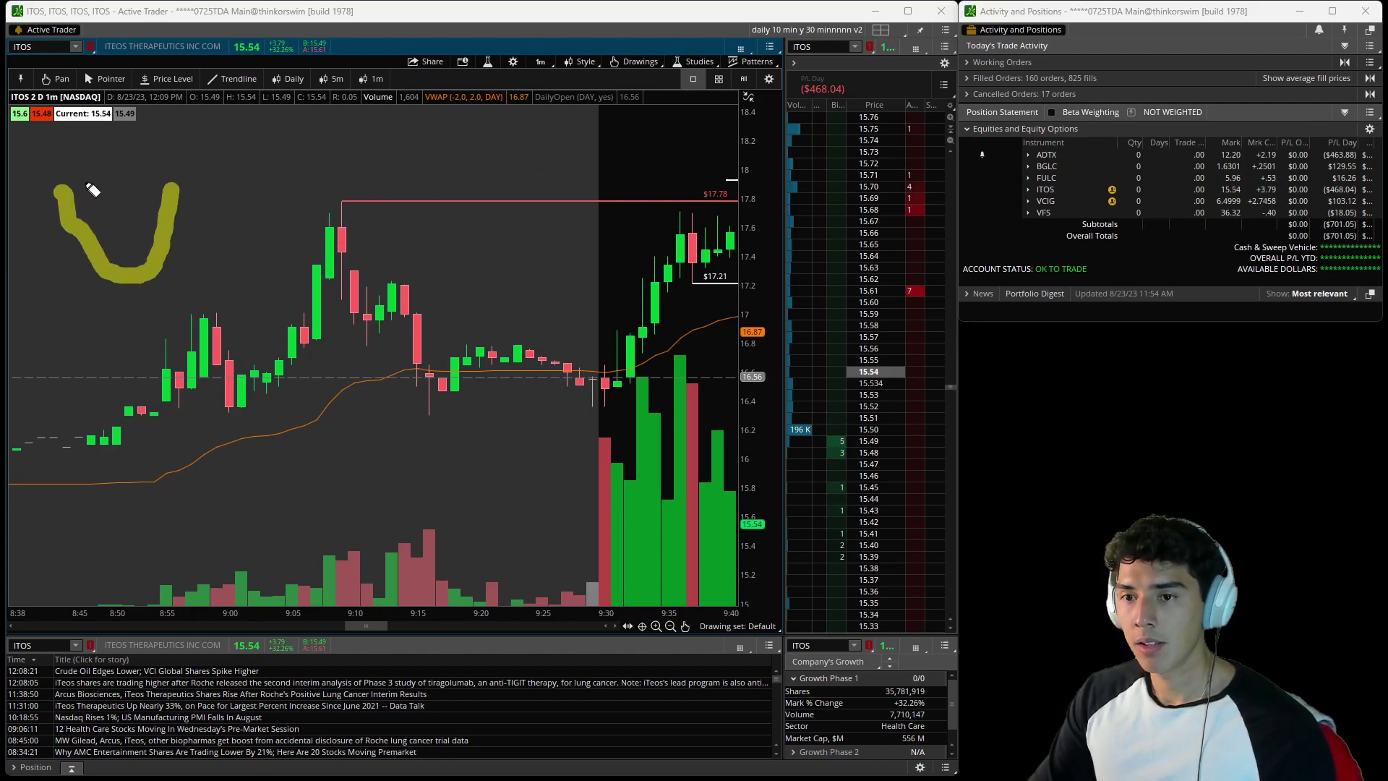
mouse_move(56, 190)
left_mouse_down()
mouse_move(195, 193)
mouse_move(174, 254)
left_mouse_up()
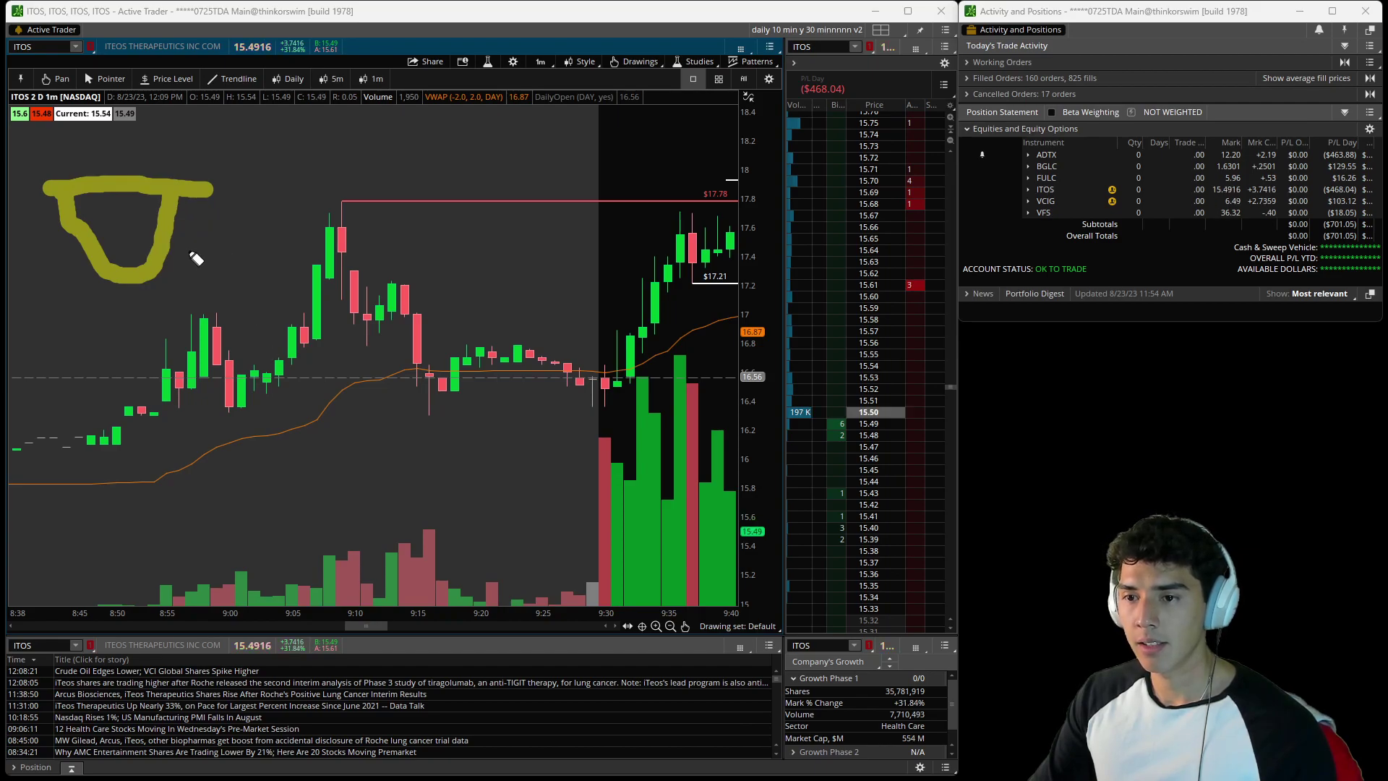
mouse_move(70, 175)
left_mouse_down()
mouse_move(182, 341)
mouse_move(149, 192)
mouse_move(241, 220)
mouse_move(319, 217)
mouse_move(275, 308)
mouse_move(232, 263)
mouse_move(257, 243)
mouse_move(260, 267)
mouse_move(251, 243)
left_mouse_up()
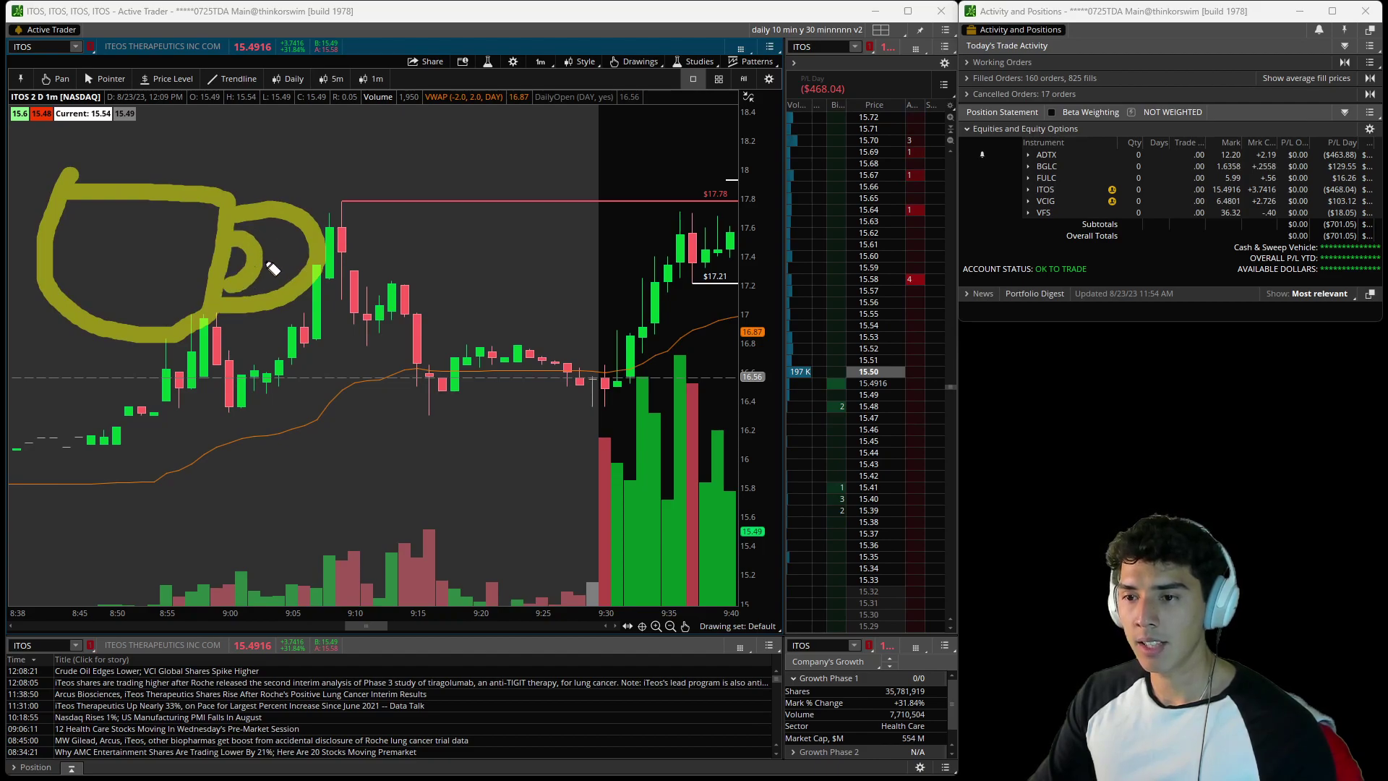
key("ctrl+z")
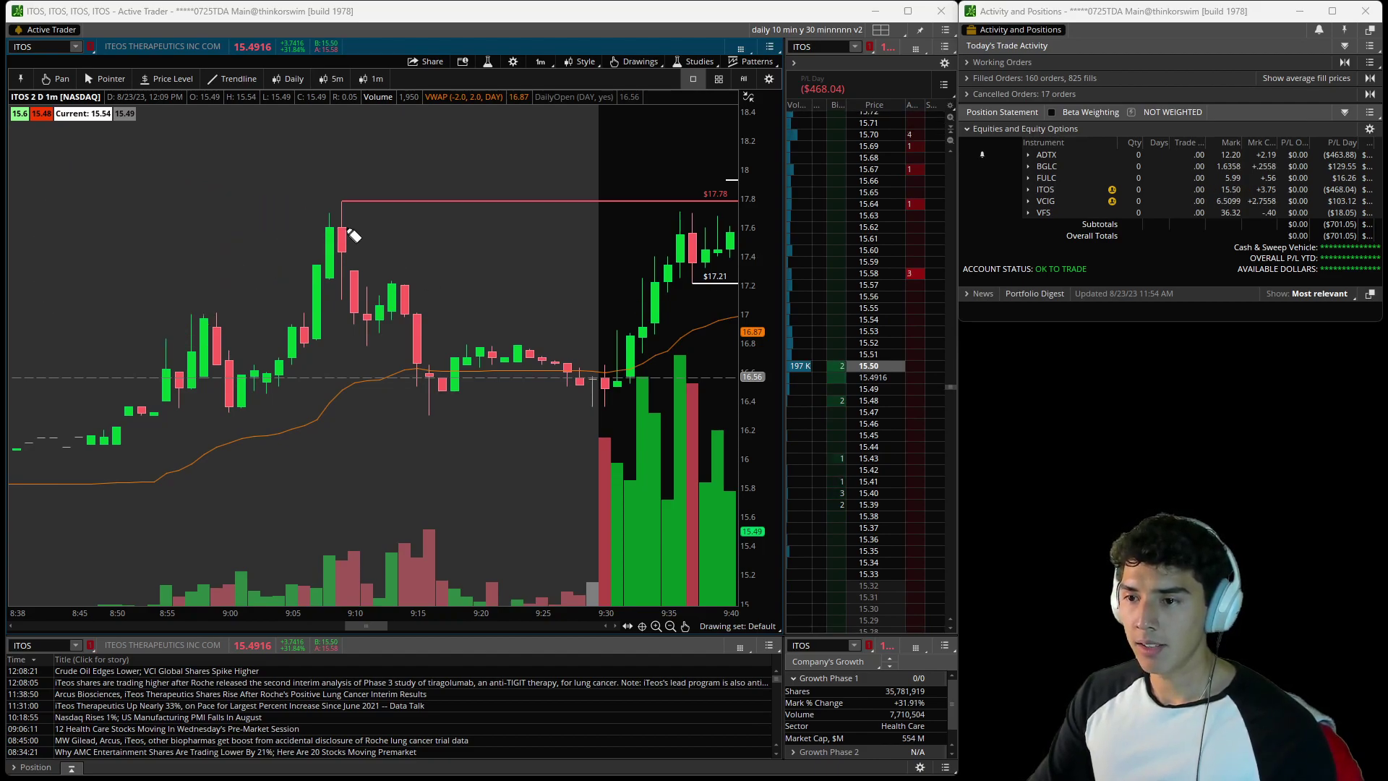
Trace the cup from the premarket peak to the 9:35 candles and the handle between $17.78 and $17.21, and clear the strokes.
mouse_move(334, 215)
left_mouse_down()
mouse_move(376, 339)
mouse_move(561, 404)
mouse_move(678, 312)
mouse_move(674, 249)
left_mouse_up()
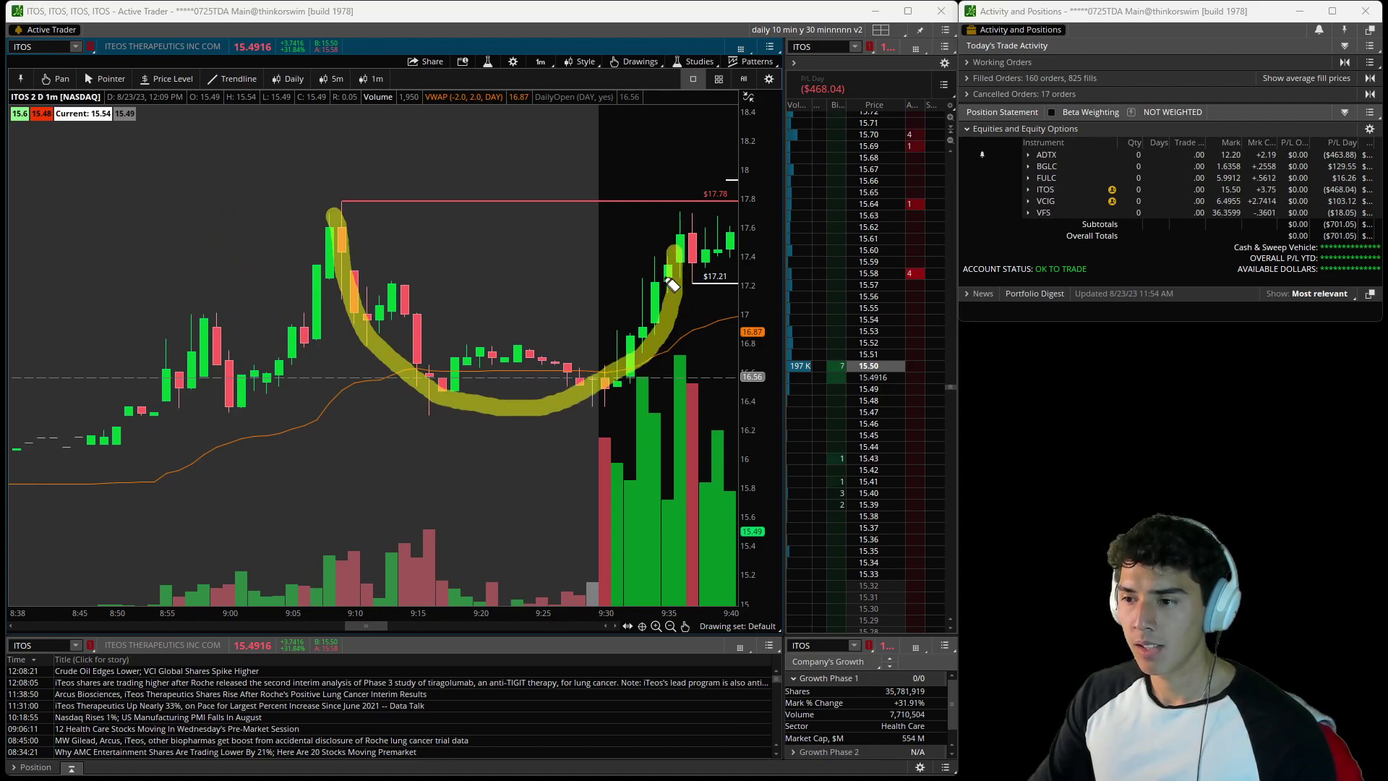
left_click_drag(400, 427, 655, 484)
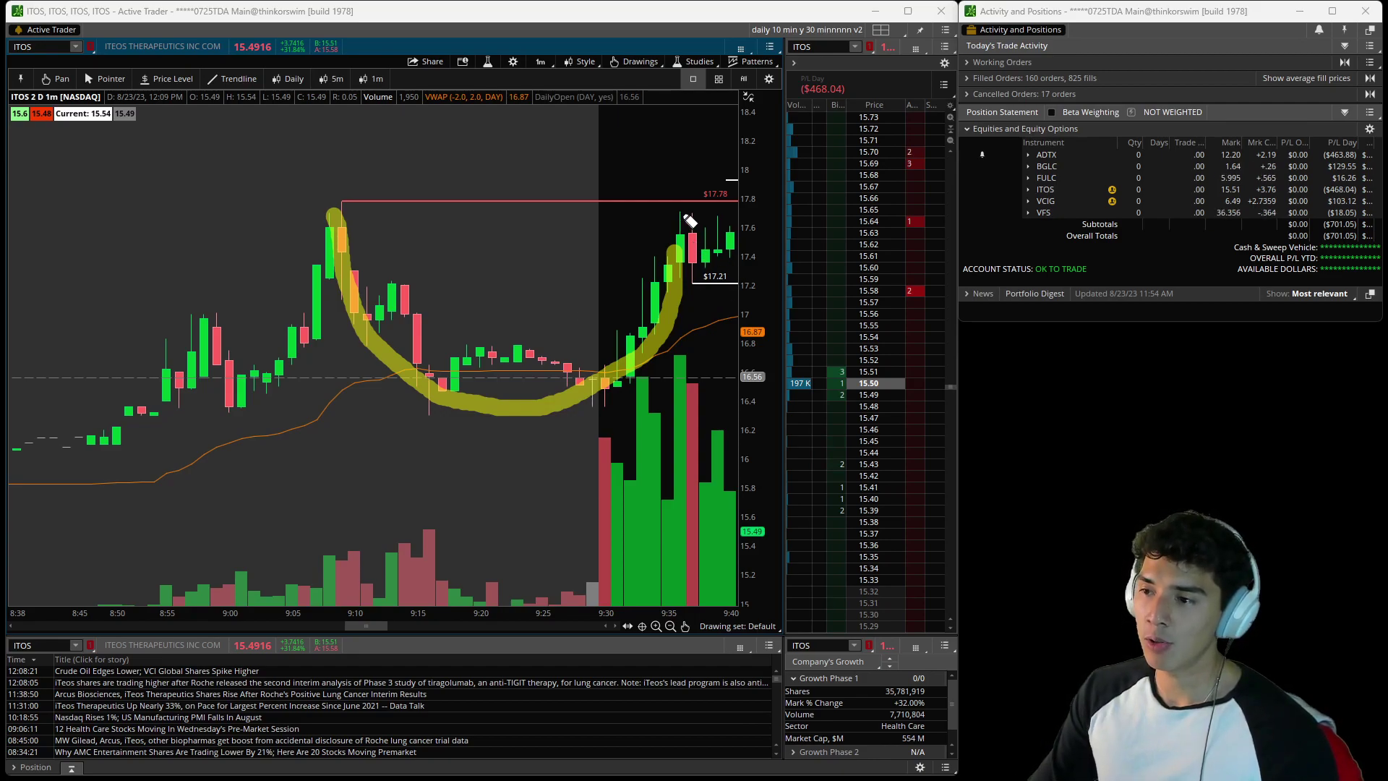
mouse_move(683, 199)
left_mouse_down()
mouse_move(770, 242)
mouse_move(692, 289)
mouse_move(679, 271)
left_mouse_up()
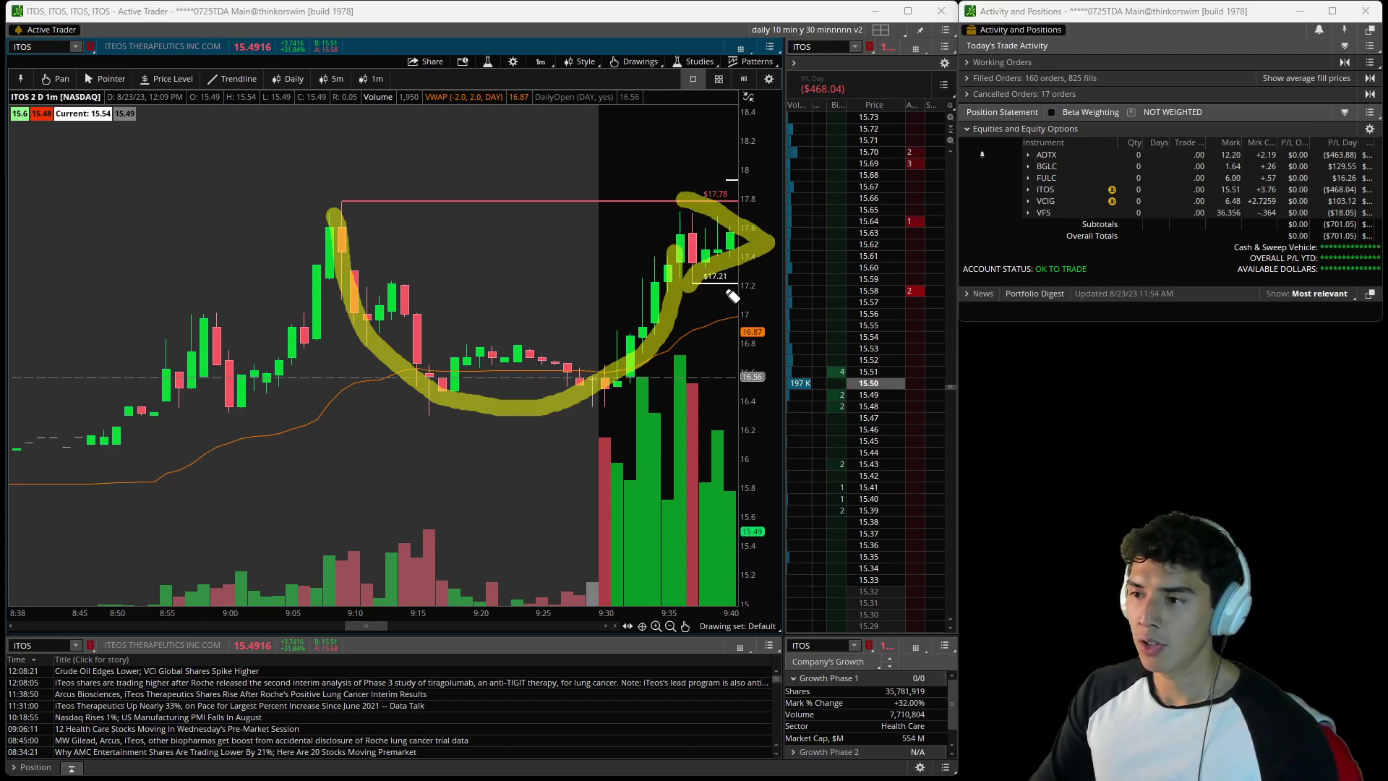
key("ctrl+z")
key("ctrl+z")
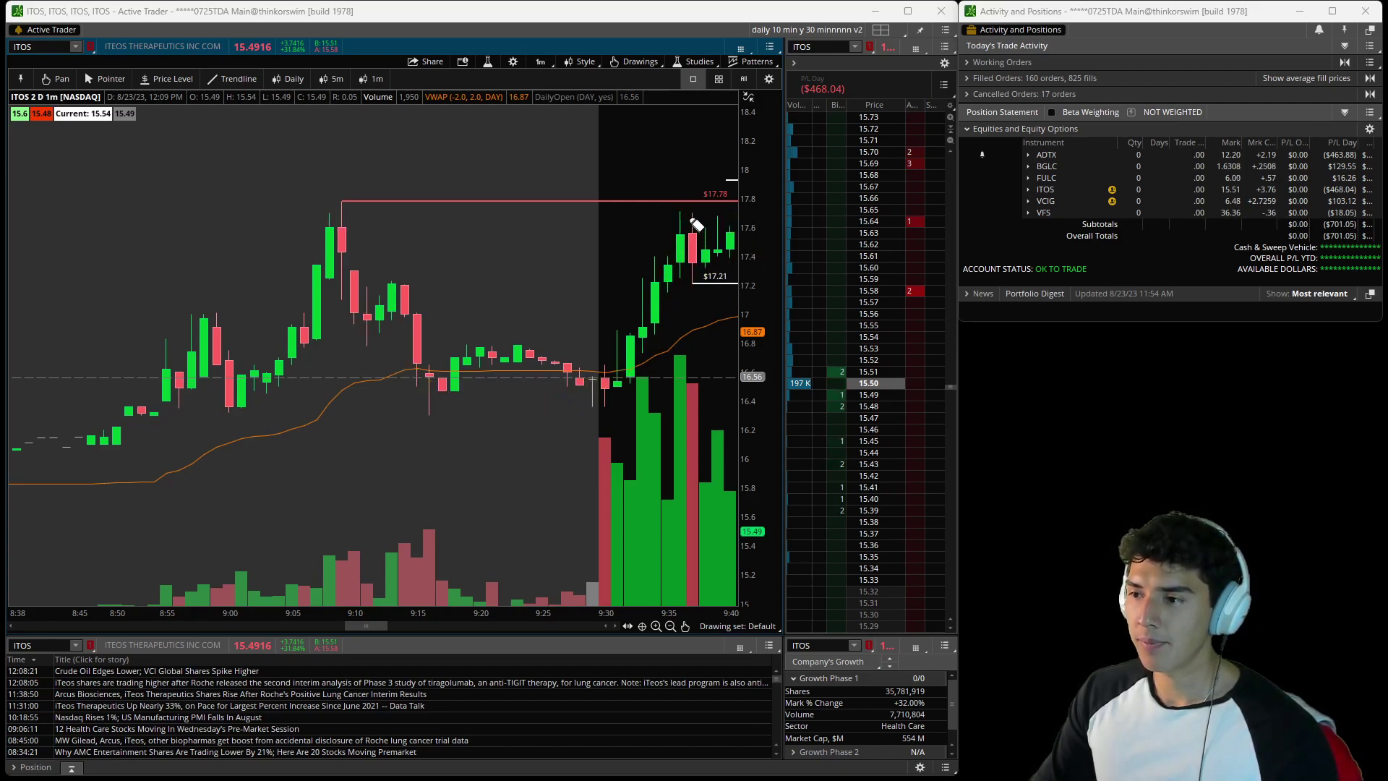
mouse_move(681, 207)
left_mouse_down()
mouse_move(738, 240)
mouse_move(669, 258)
mouse_move(731, 220)
left_mouse_up()
key("ctrl+z")
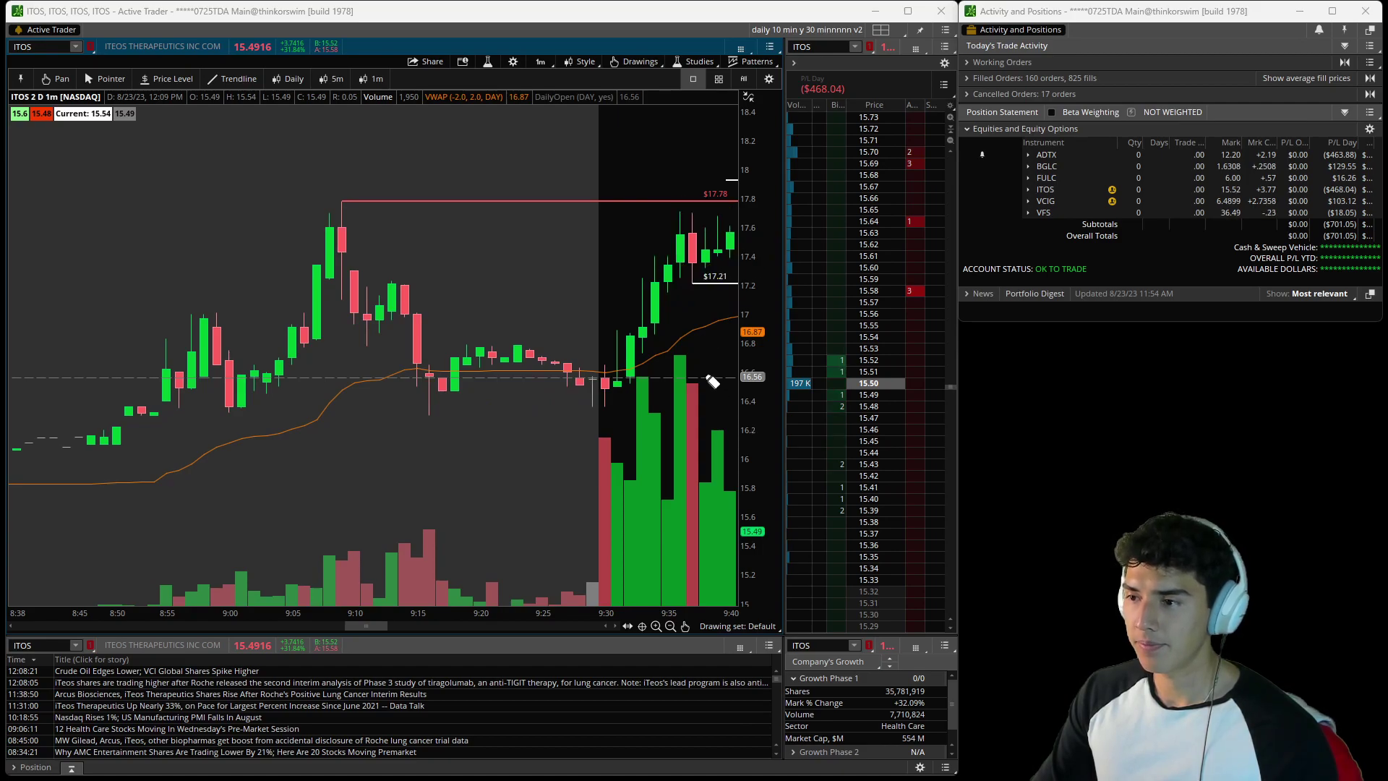
Examine the ITOS candles around 9:40 against the $17.78 resistance and $17.21 support lines.
scroll(701, 383, "down", 2)
scroll(511, 357, "up", 2)
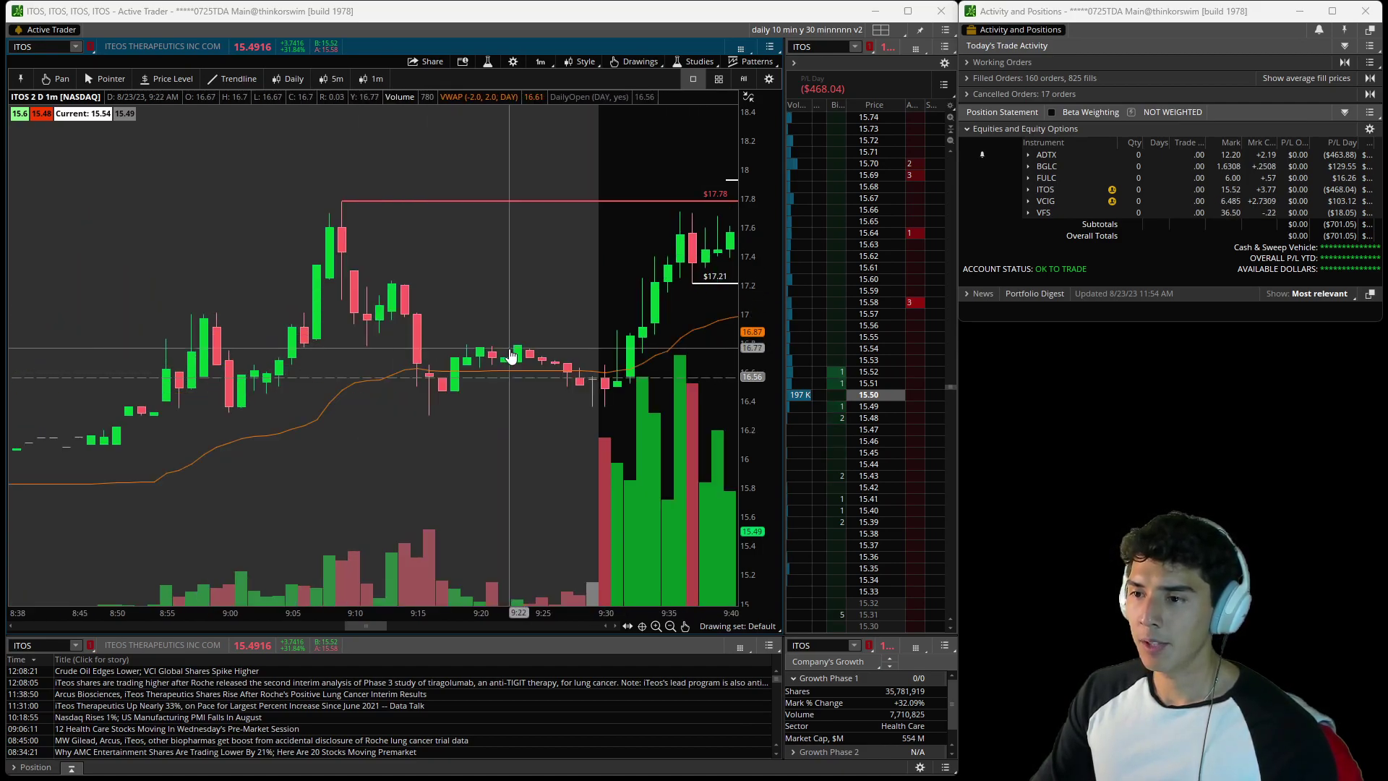
left_click_drag(531, 374, 518, 376)
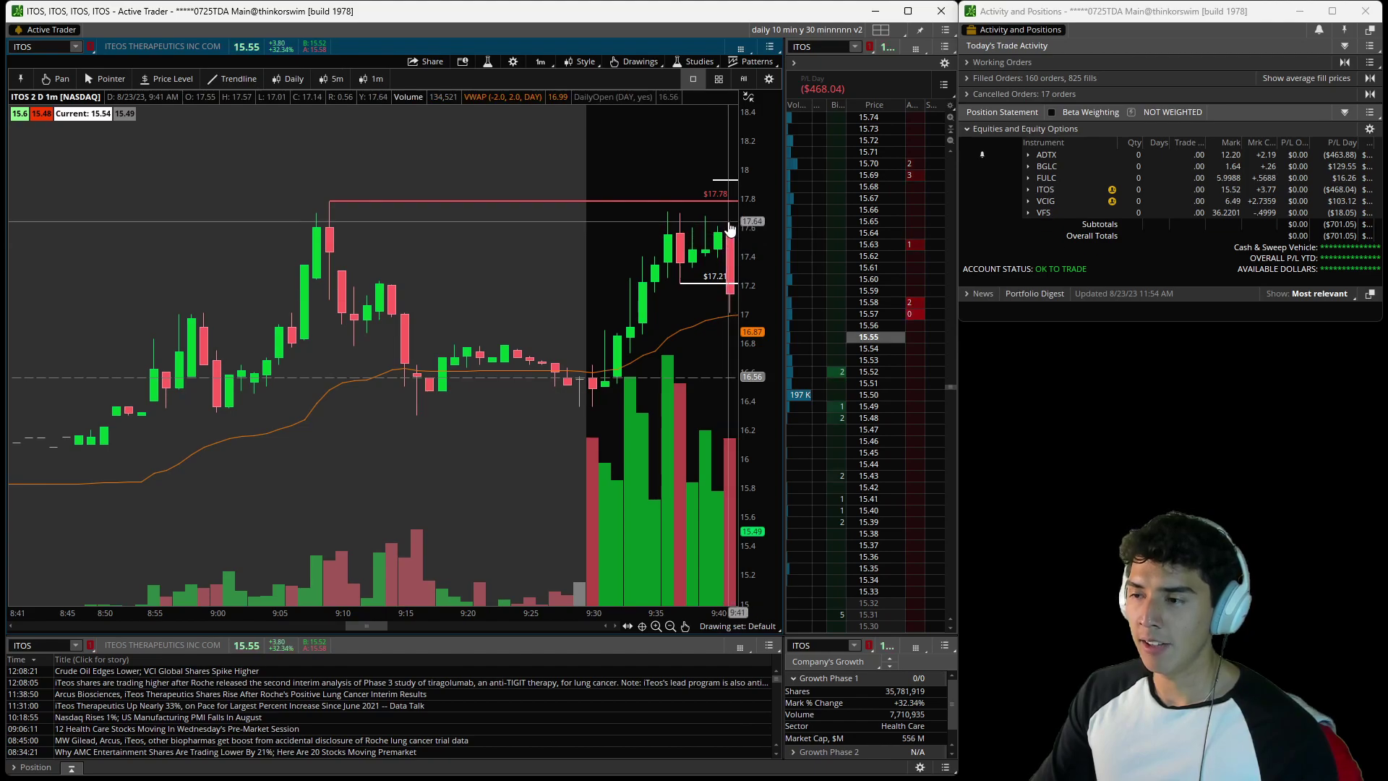
key("Escape")
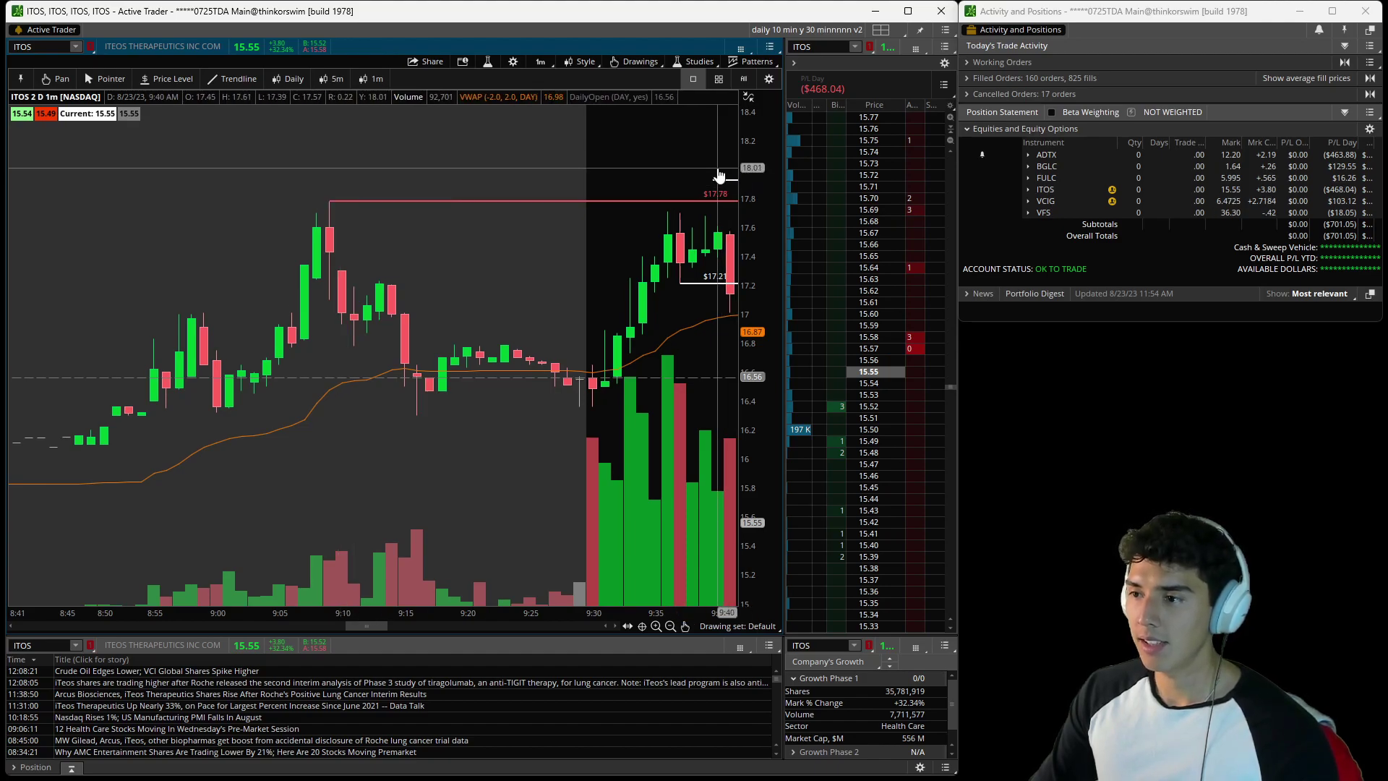
left_click_drag(702, 176, 689, 177)
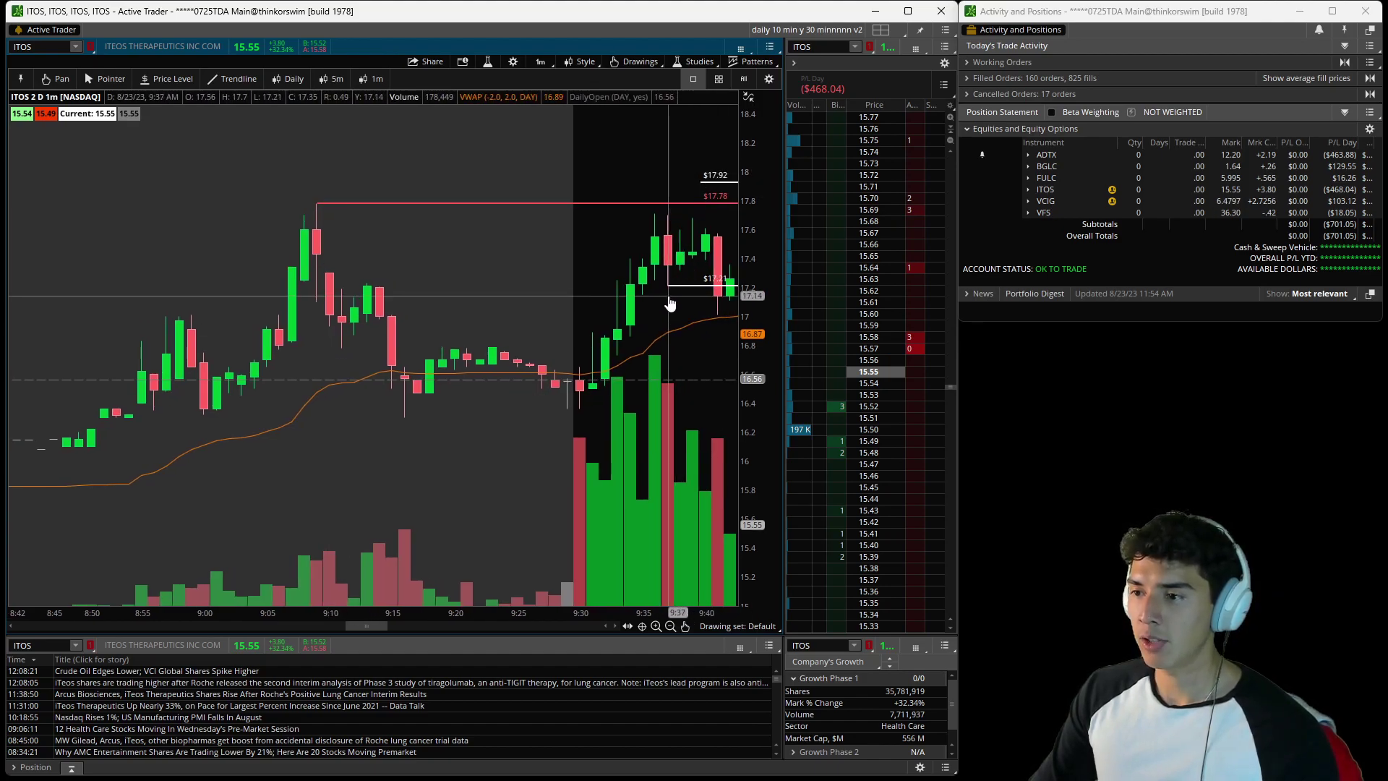
Examine the ITOS price action after 9:40, from the $17.21–$17.92 range through the selloff to 10:45.
left_click_drag(661, 267, 695, 320)
left_click_drag(732, 271, 296, 286)
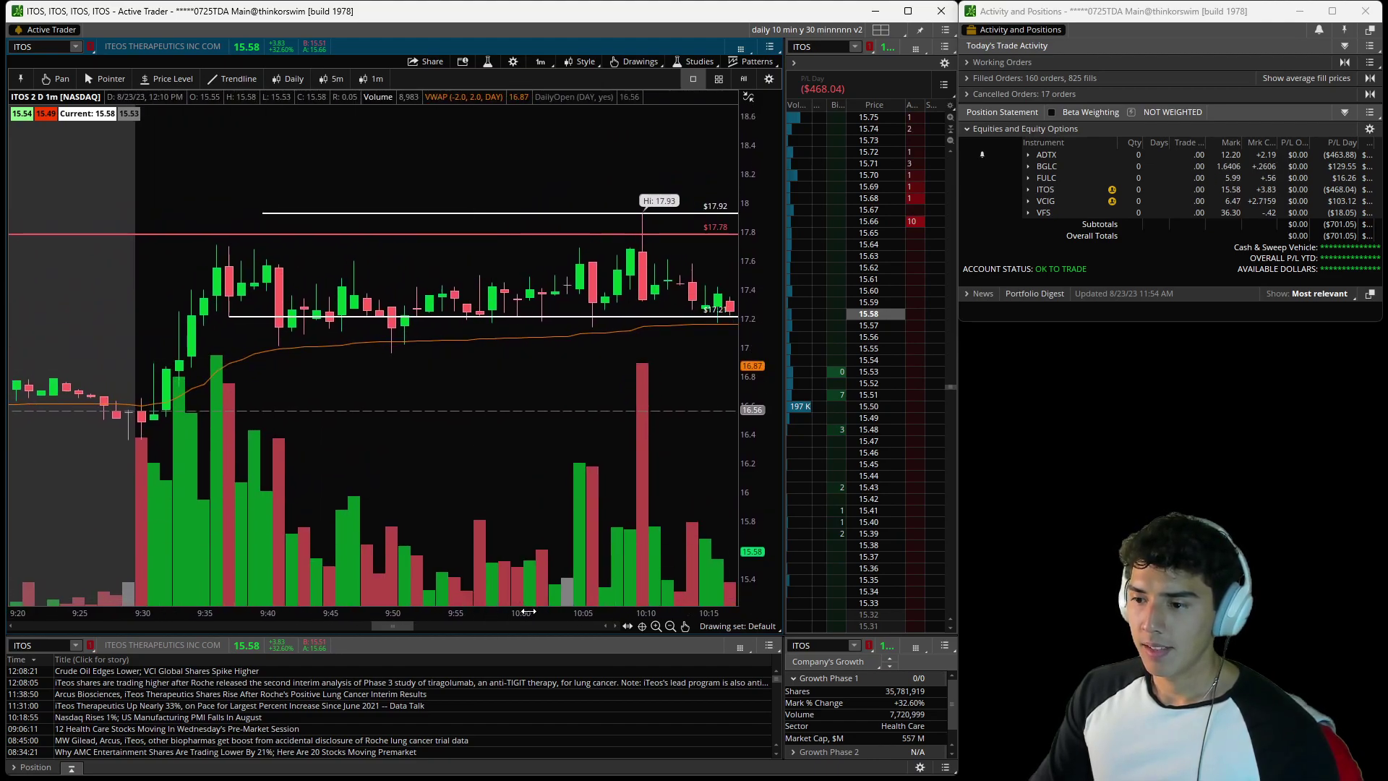
scroll(496, 292, "down", 5)
left_click_drag(430, 280, 449, 279)
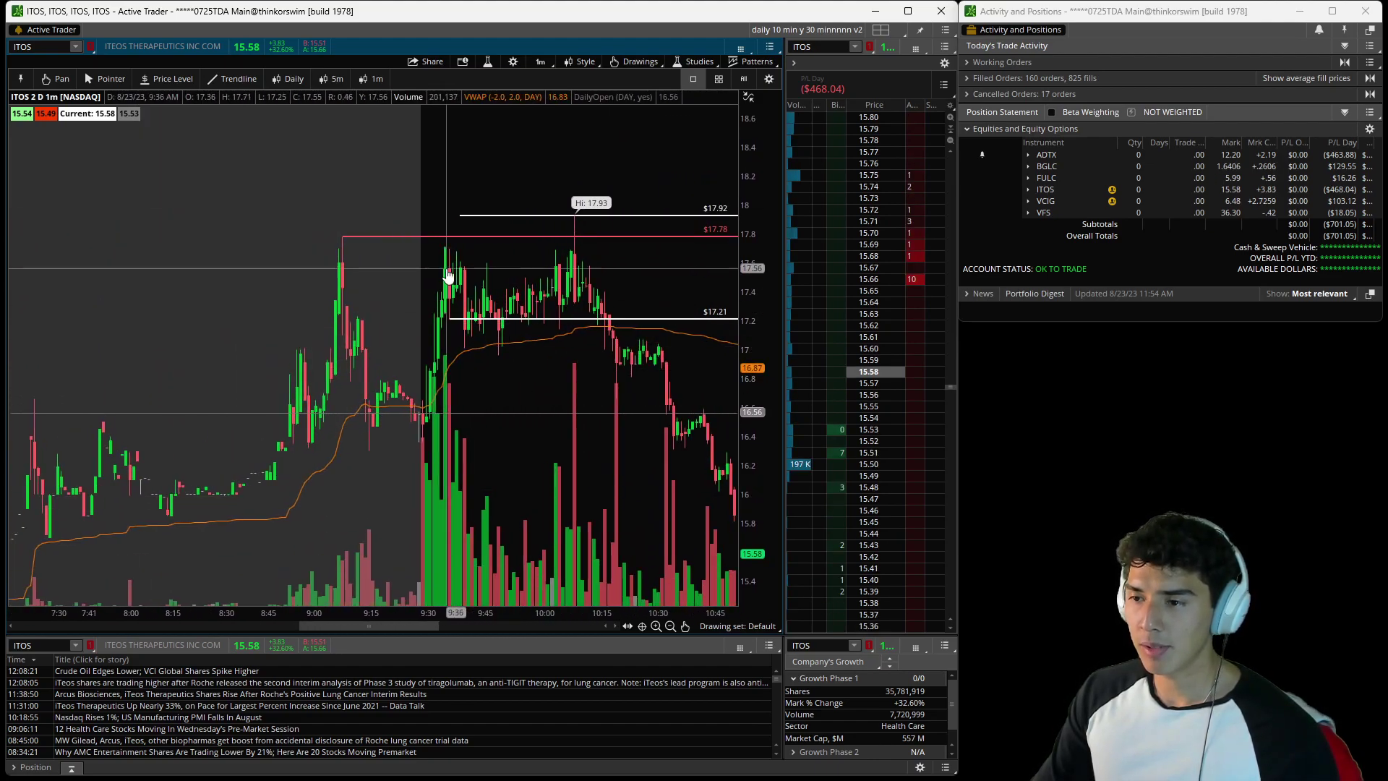
scroll(561, 288, "up", 1)
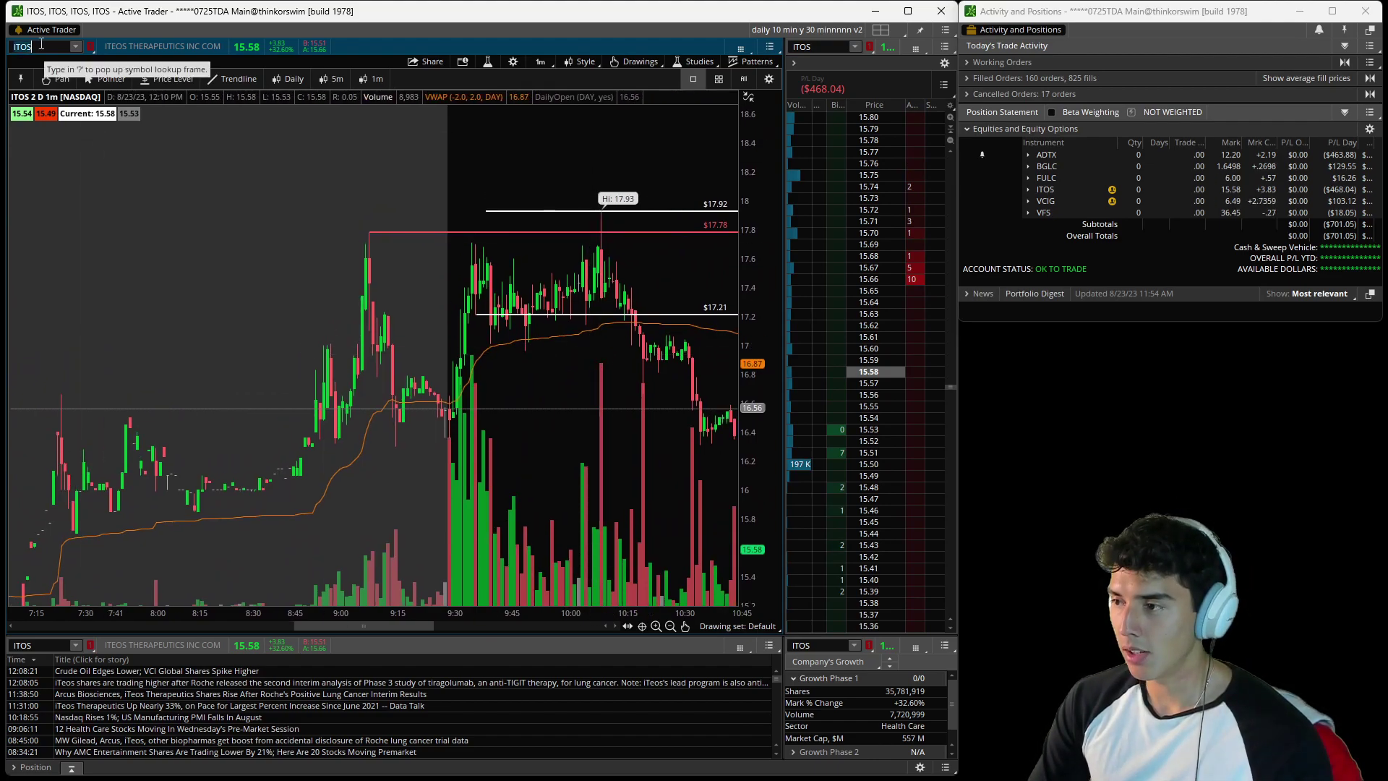
Load VCIG in the chart again and frame Wednesday's session from premarket to noon with the marked levels.
type("IG")
key("Return")
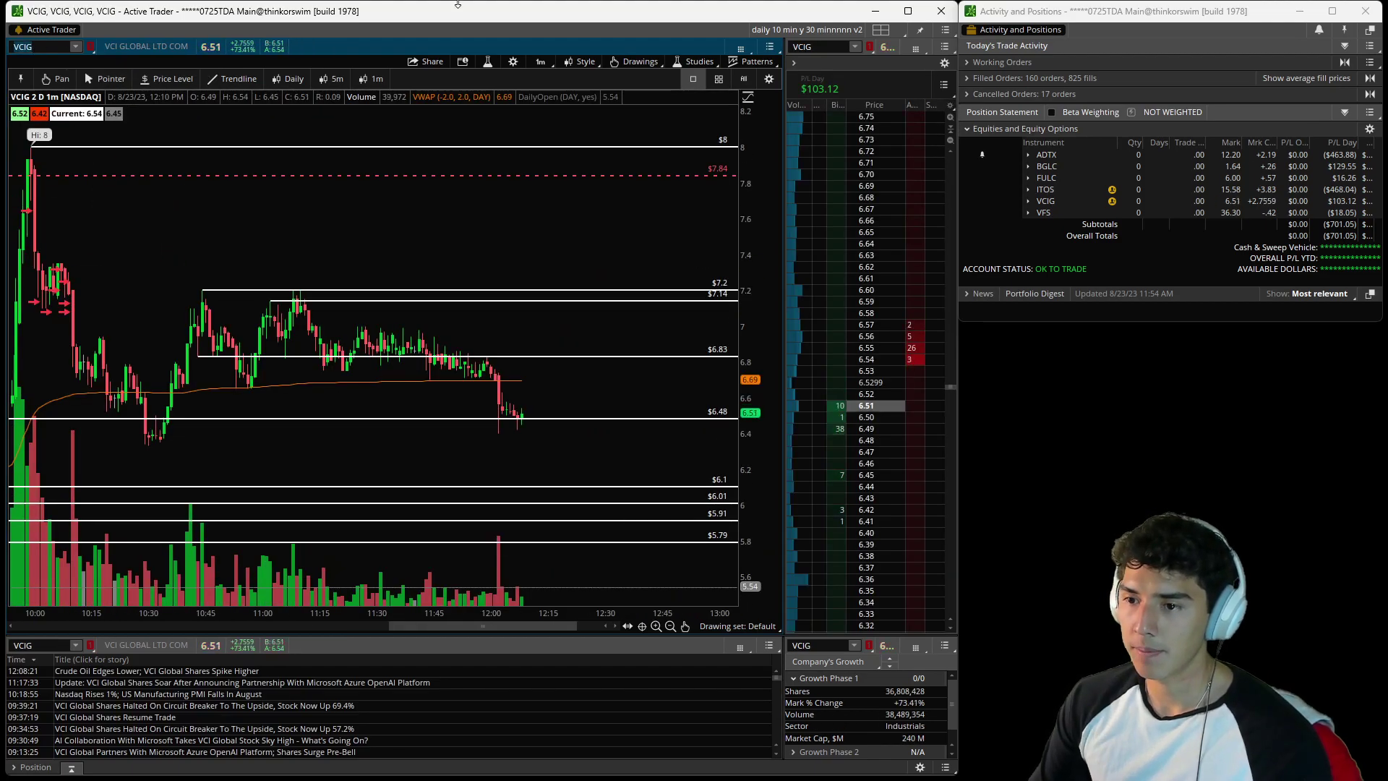
double_click(244, 215)
middle_click(431, 229)
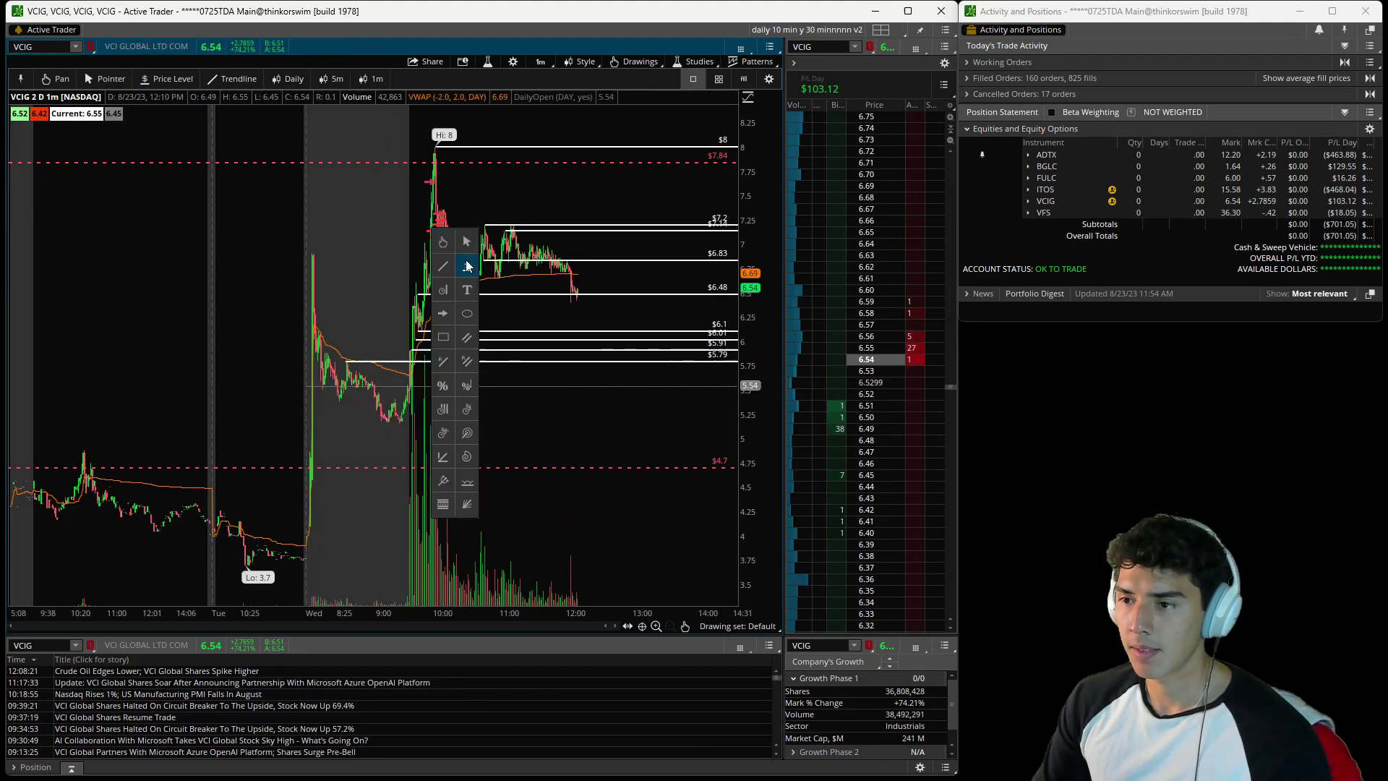
left_click(467, 266)
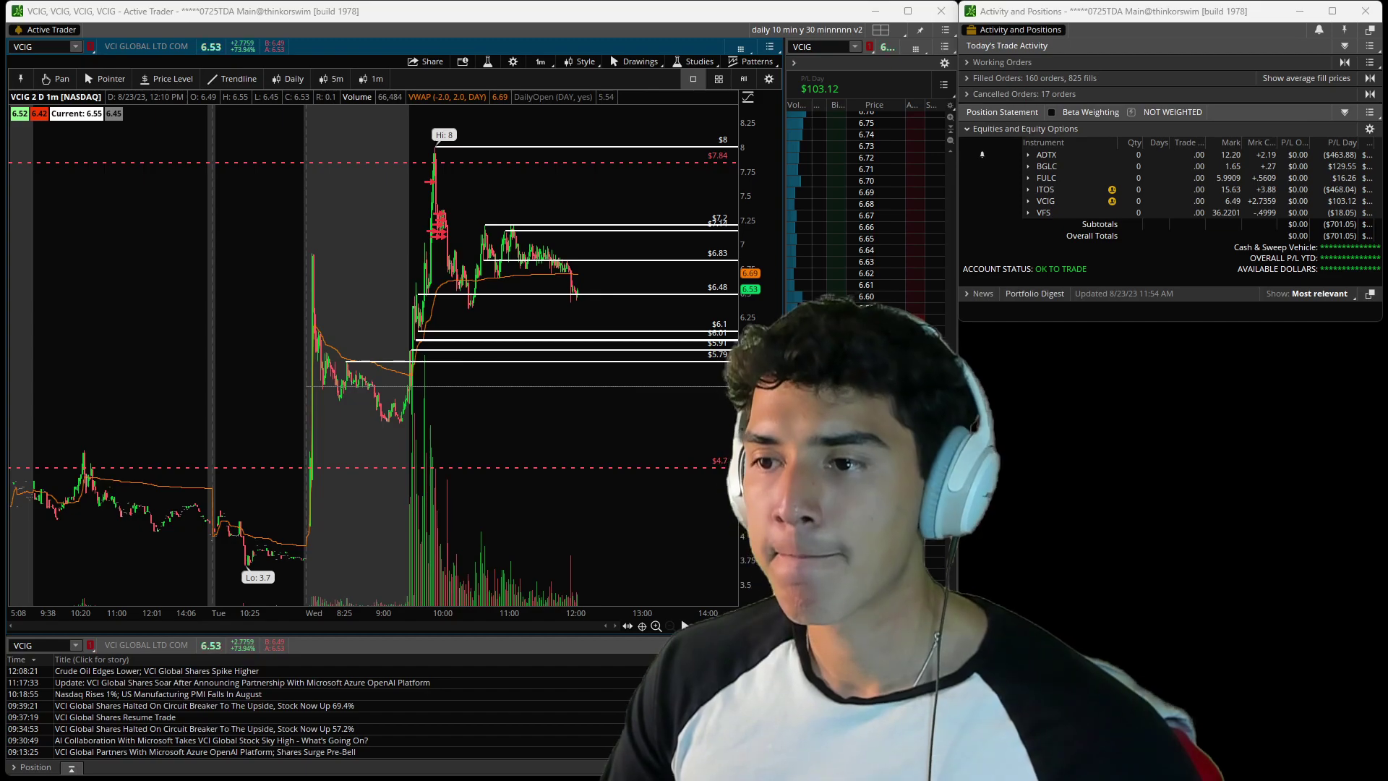
left_click_drag(628, 284, 324, 301)
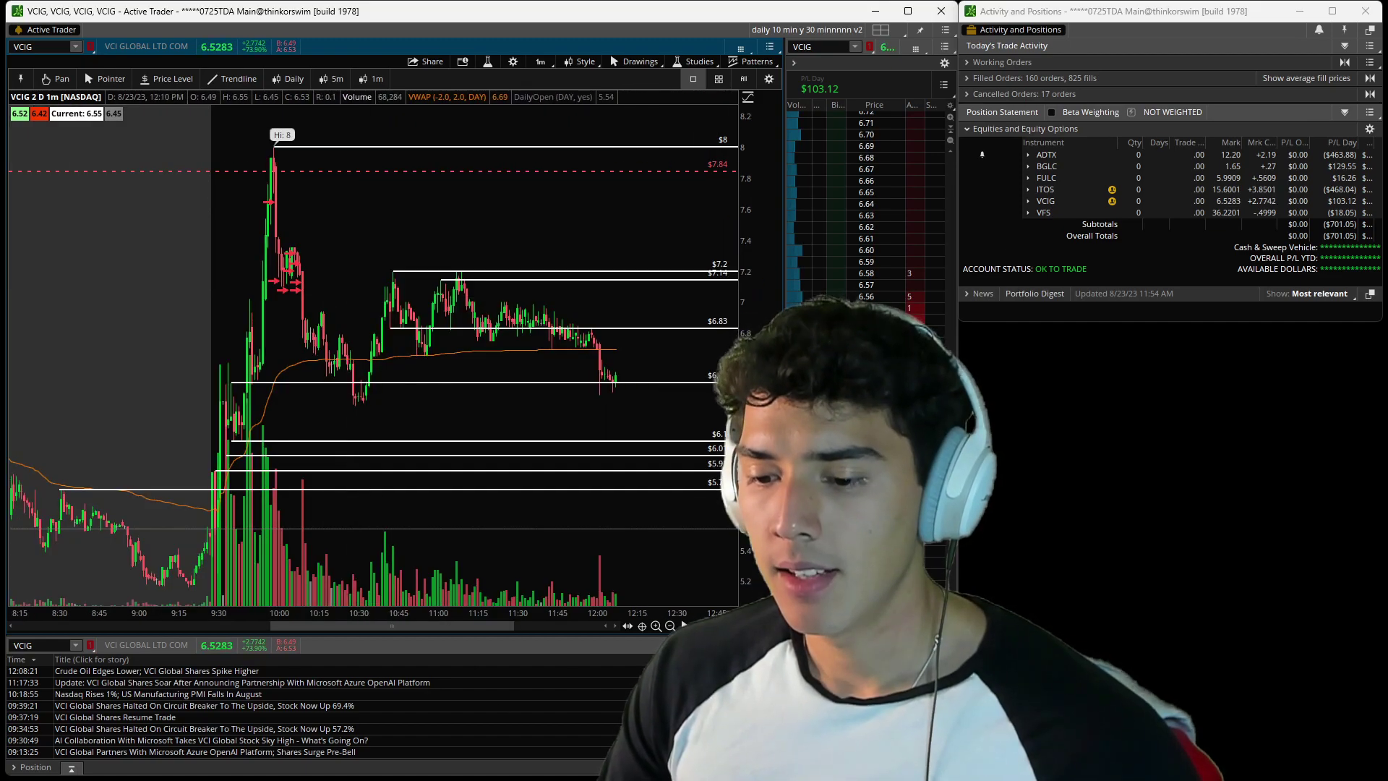